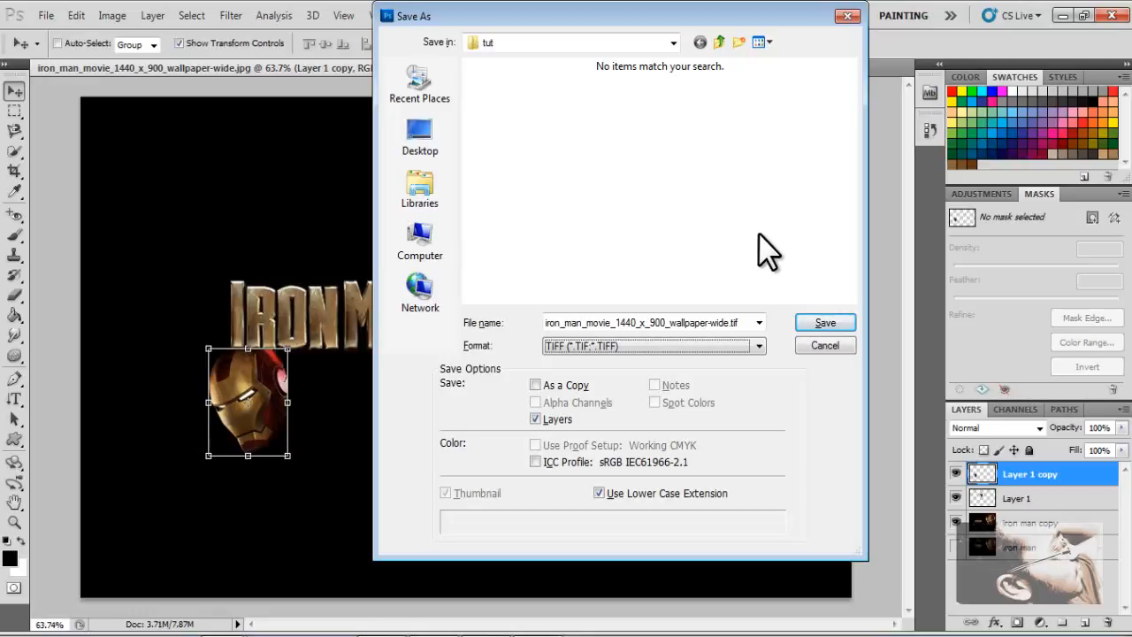
- Save the Iron Man image as a TIFF file with layers, accept the layer warning, and close the document
left_click(816, 322)
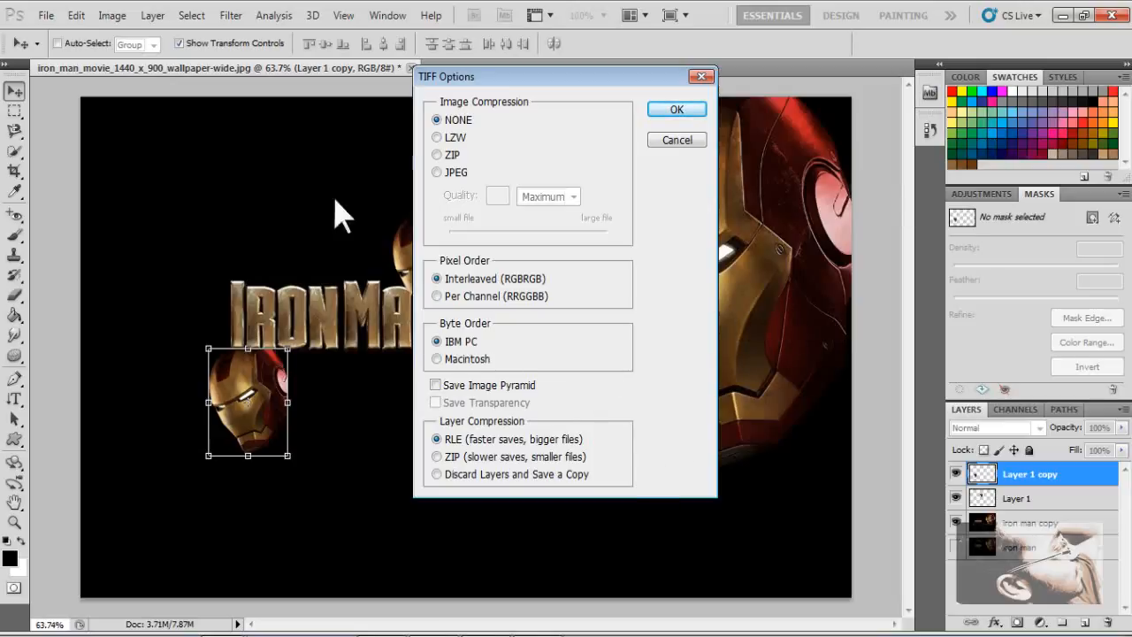
left_click(677, 110)
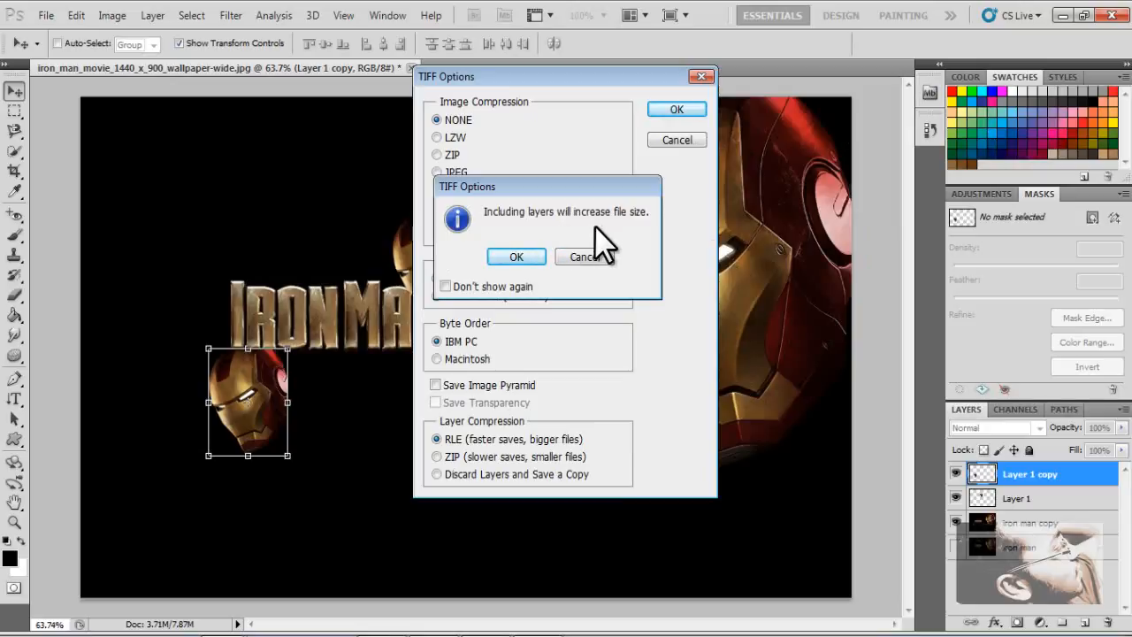
left_click(516, 257)
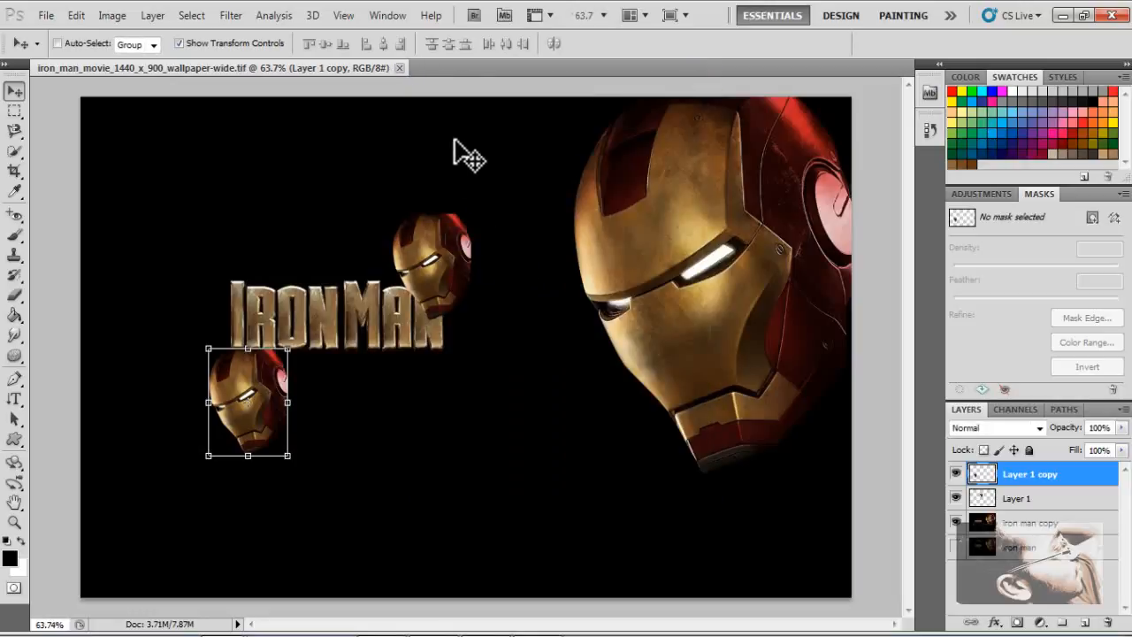
left_click(399, 68)
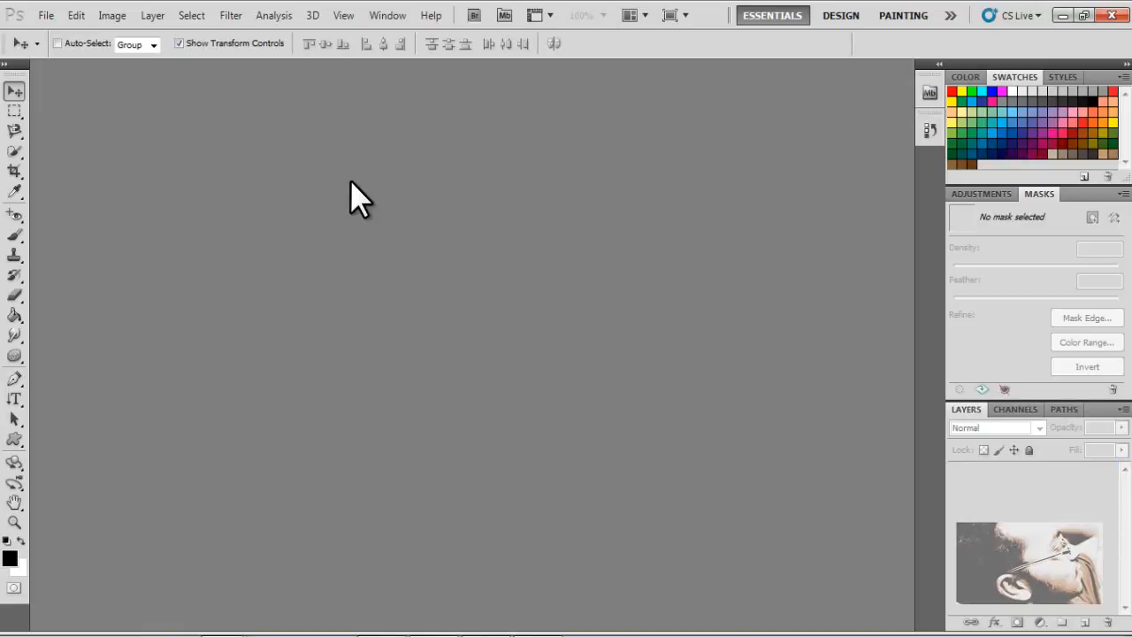
- Start a new document and set its width to 6 inches and height to 4 inches
left_click(46, 16)
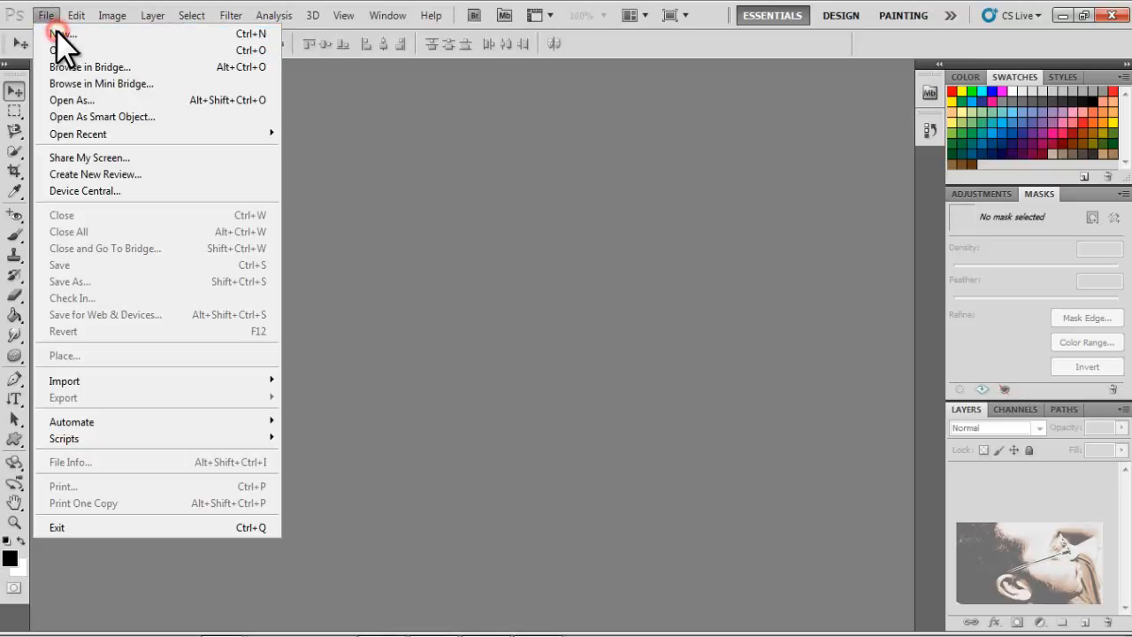
left_click(58, 33)
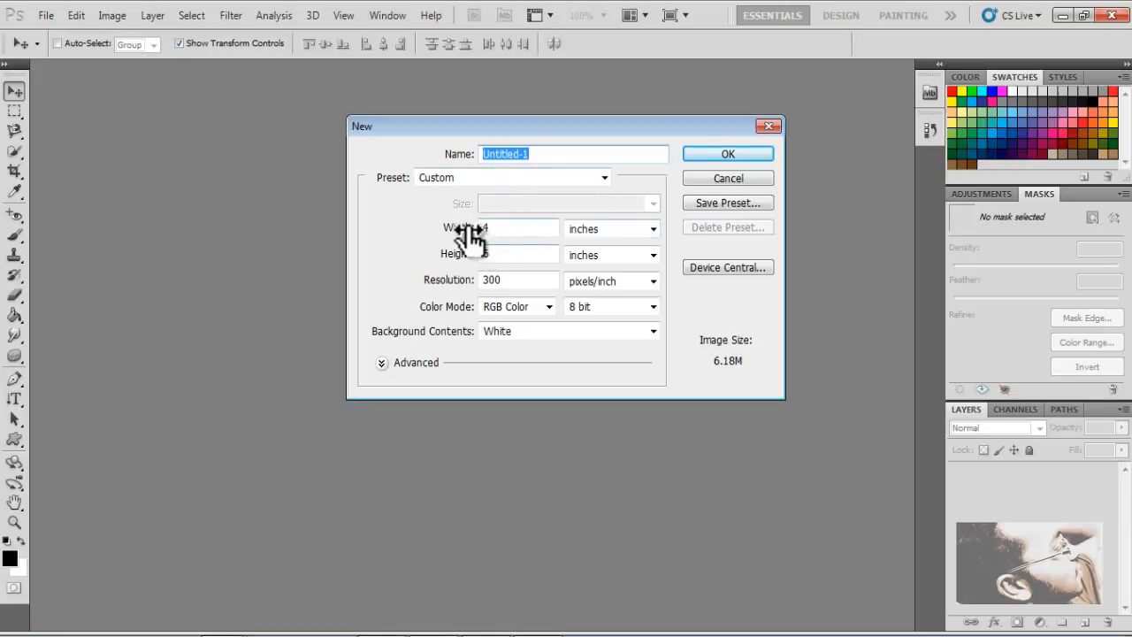
double_click(534, 231)
type("6")
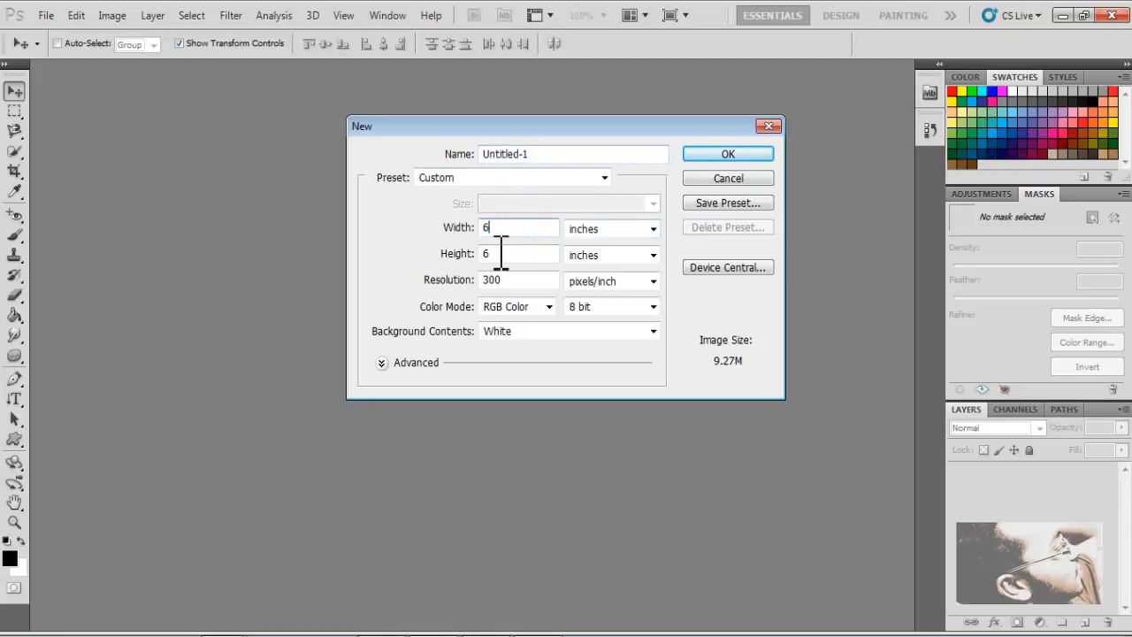
double_click(516, 255)
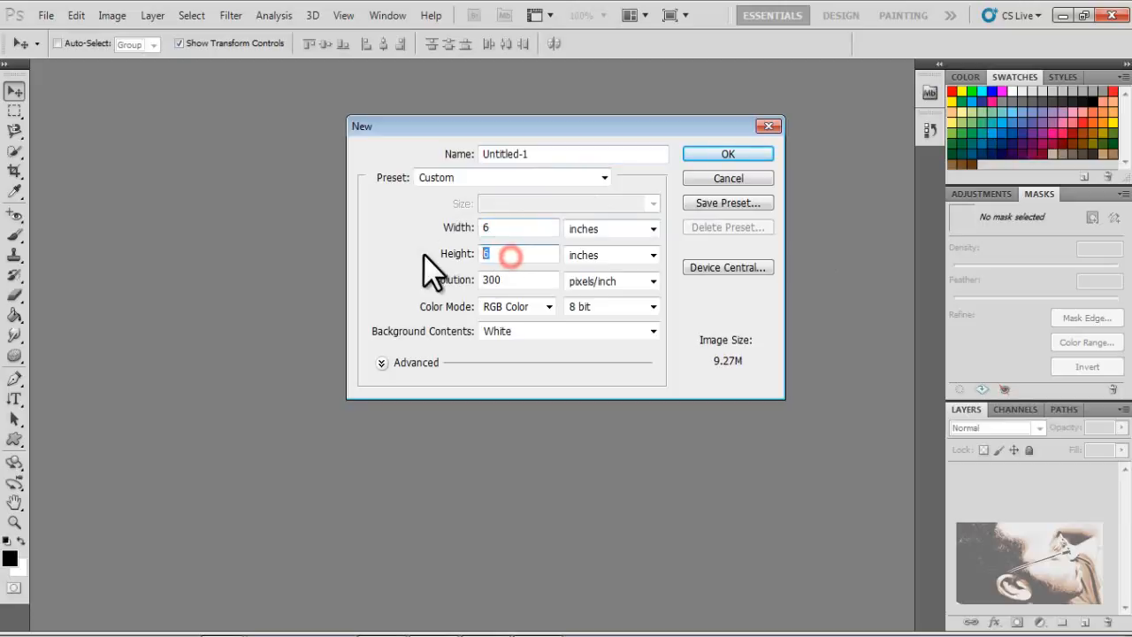
type("4")
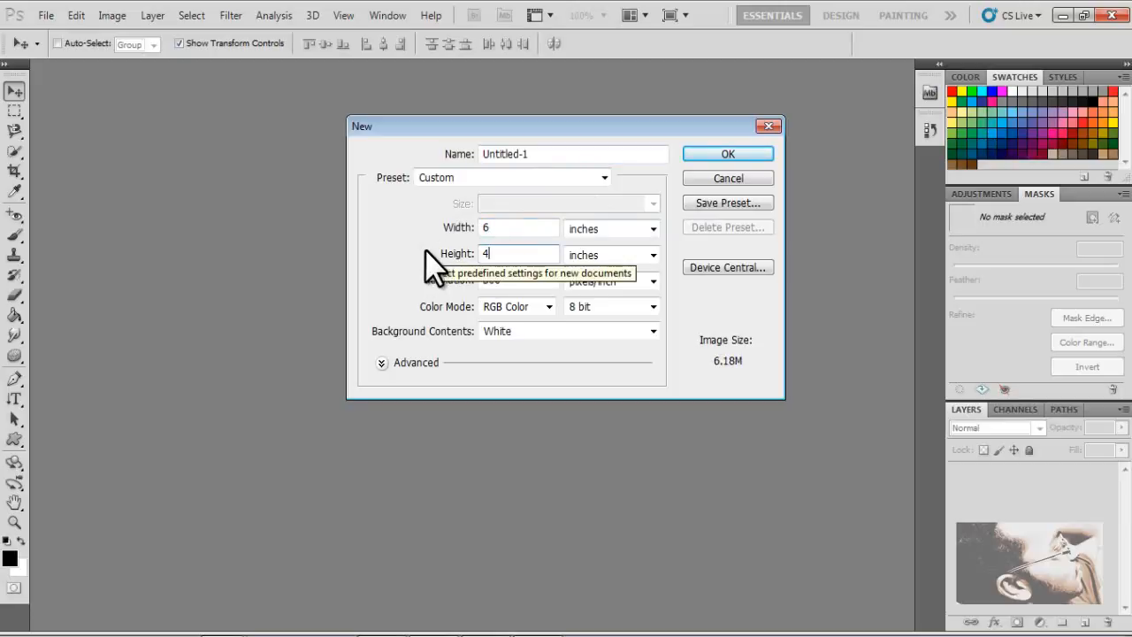
- Name the new document text effects
double_click(589, 156)
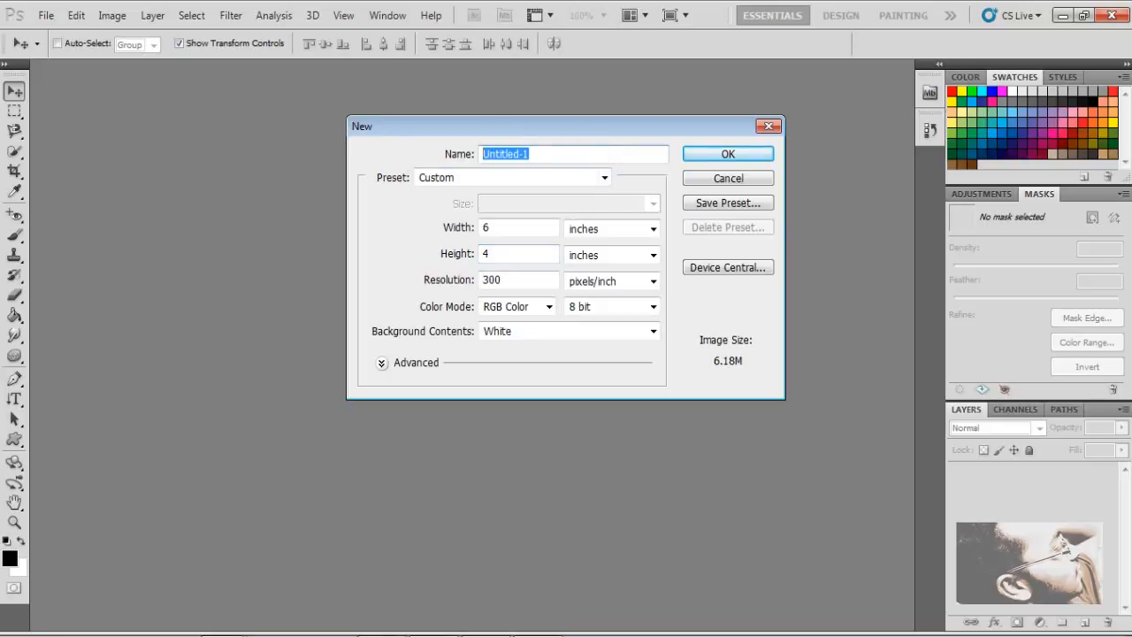
type("text e")
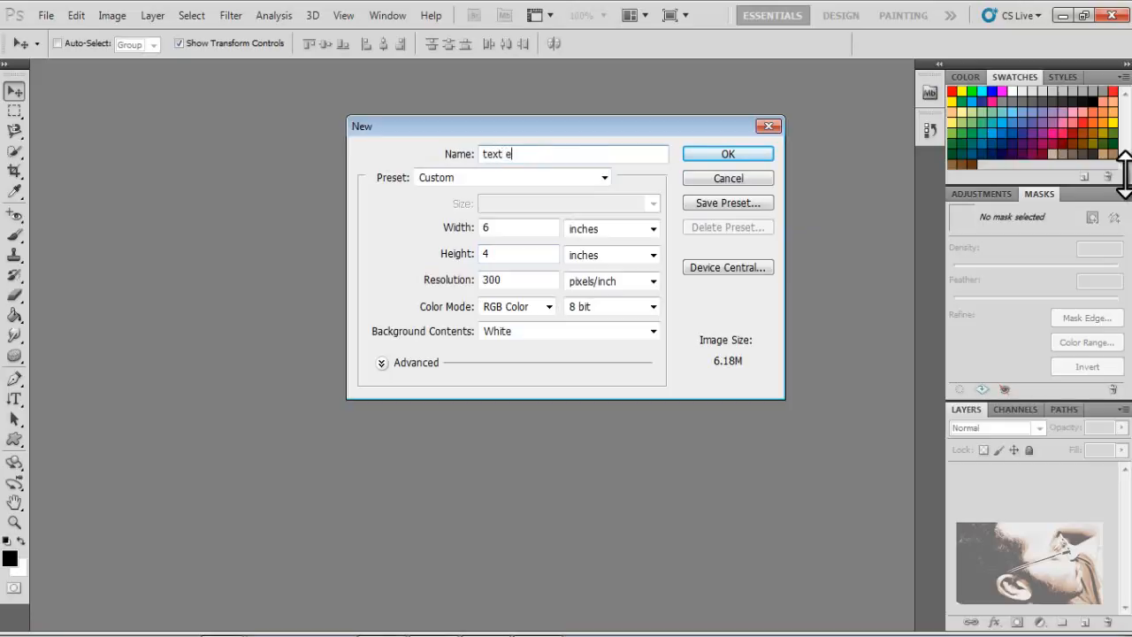
type("ffects")
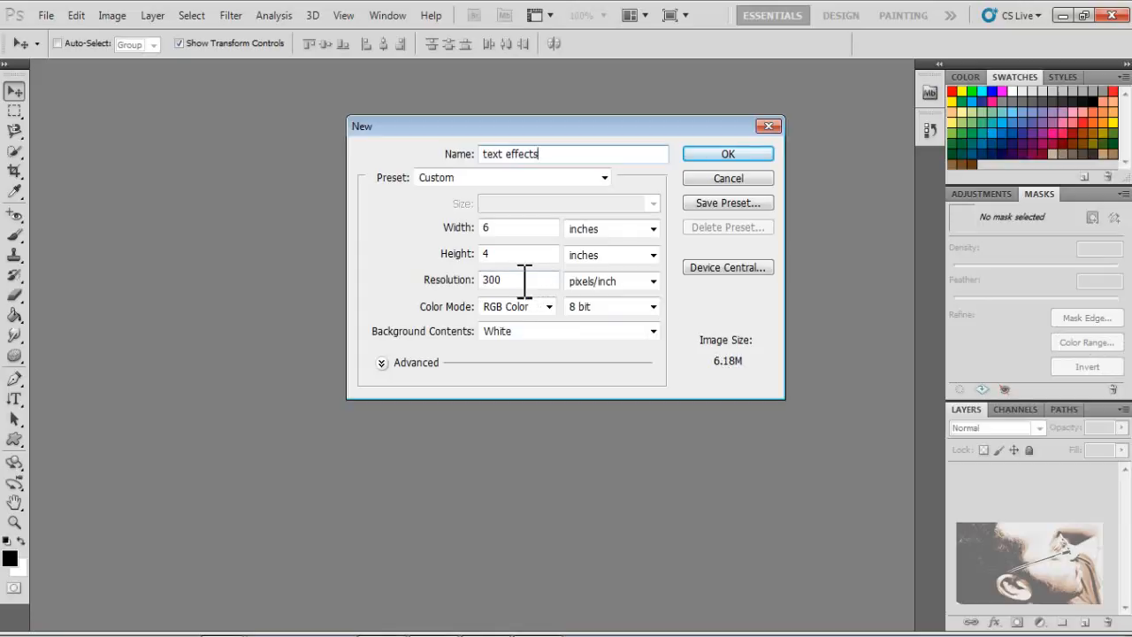
- Keep inches, 300 pixels/inch and 8 bit RGB settings and create the document
left_click(655, 229)
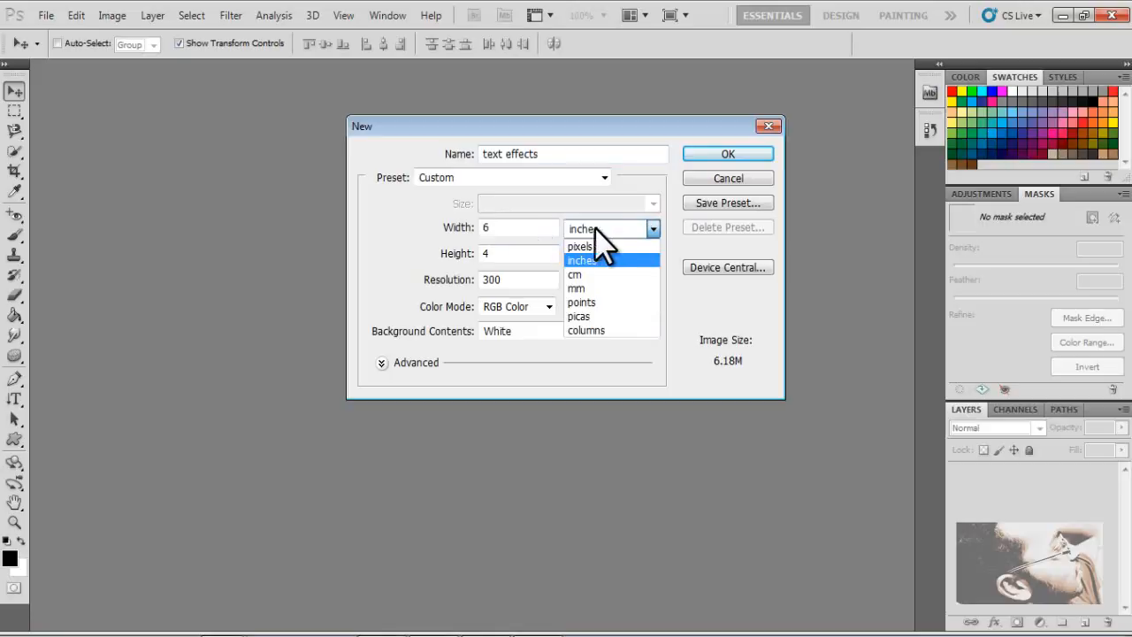
left_click(653, 228)
left_click(652, 228)
left_click(653, 230)
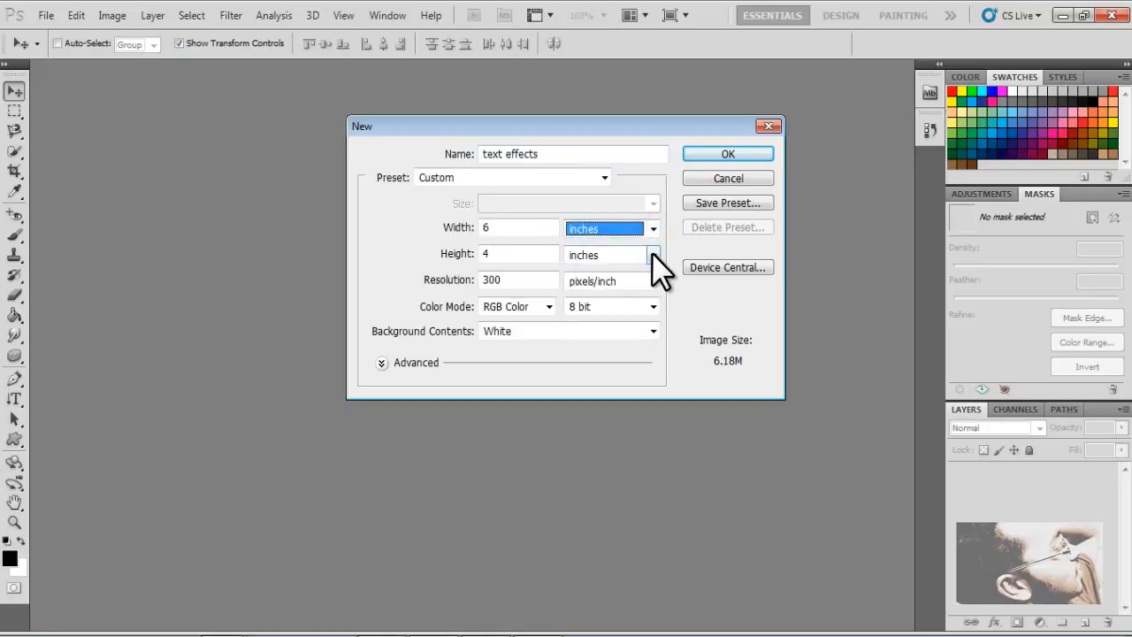
left_click(653, 255)
left_click(652, 255)
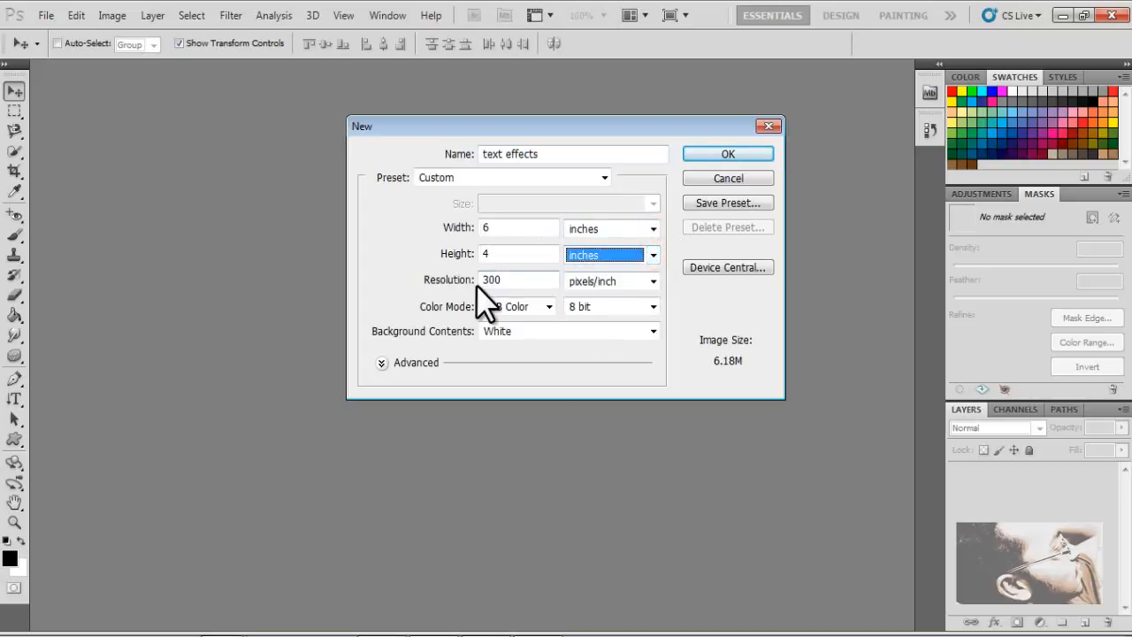
left_click(656, 277)
left_click(655, 277)
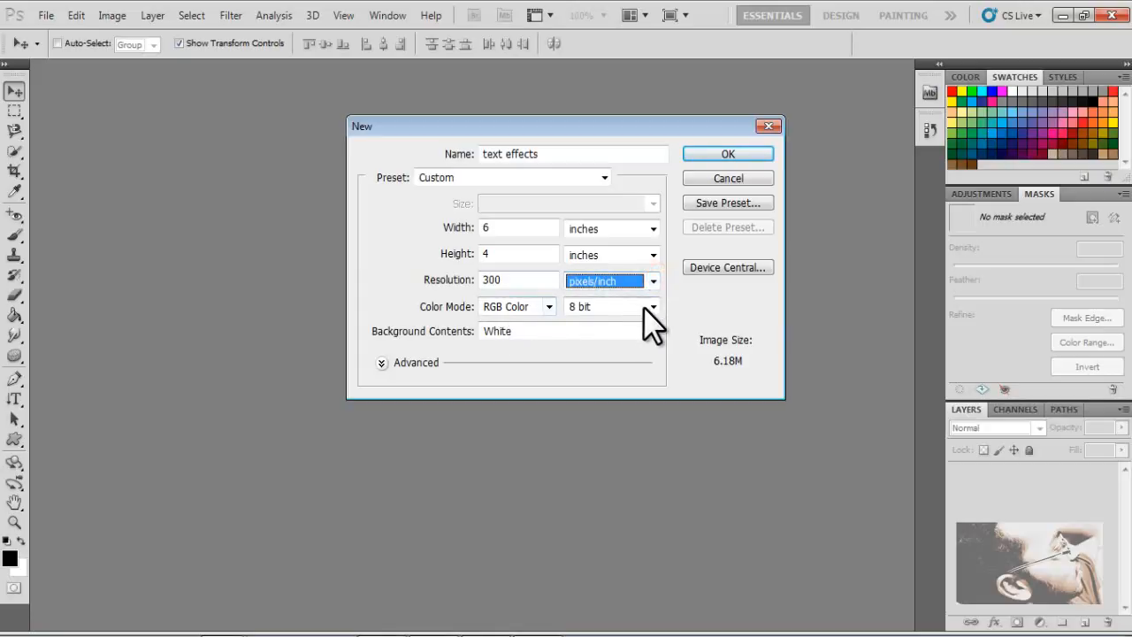
left_click(652, 306)
left_click(652, 306)
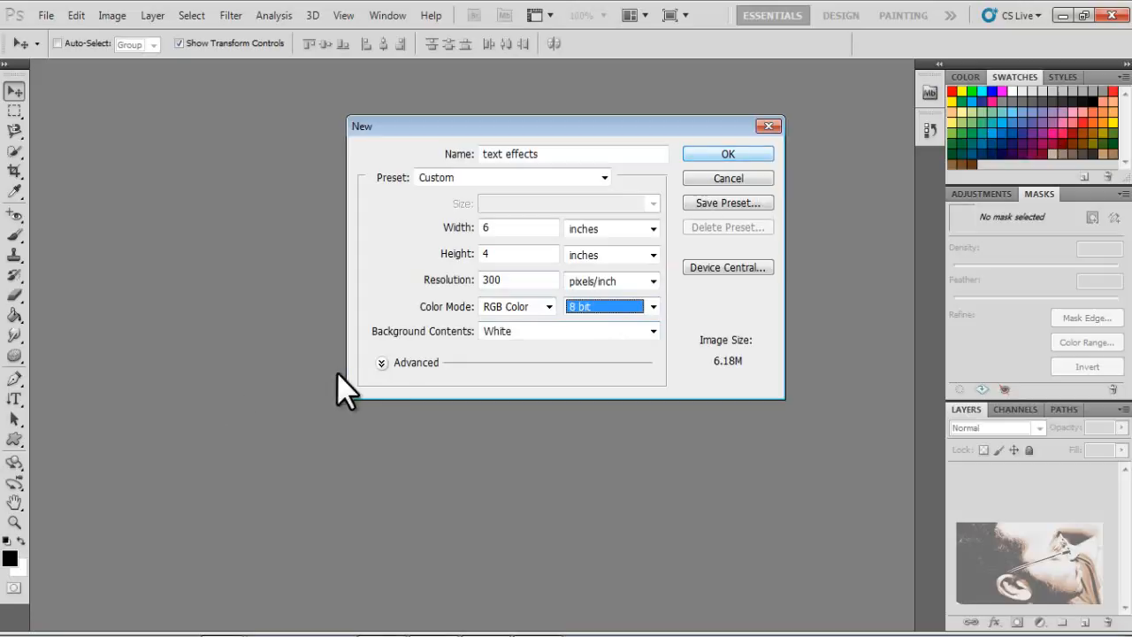
left_click(718, 152)
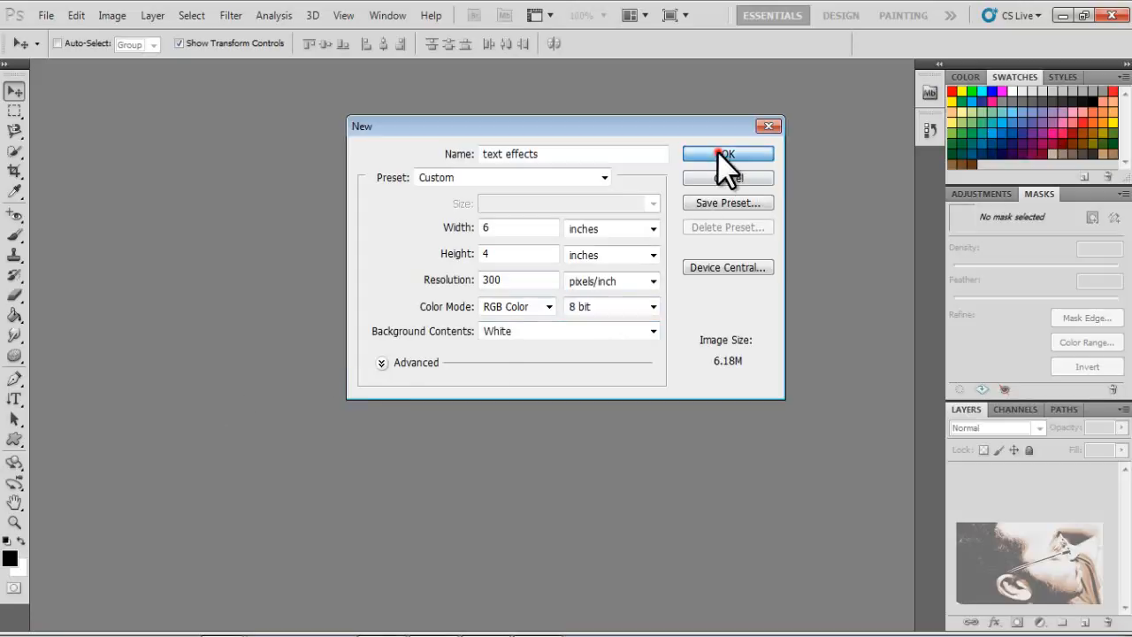
- Fit the canvas to the screen and type Gandhi with the Horizontal Type Tool in 72 pt Verdana
left_click(13, 521)
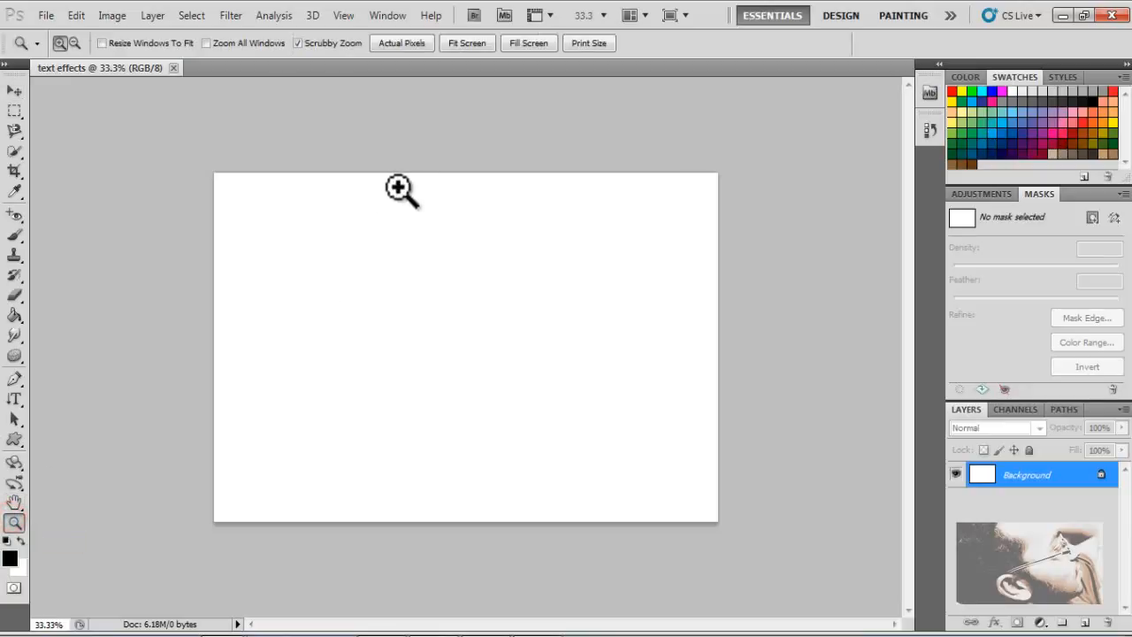
left_click(468, 43)
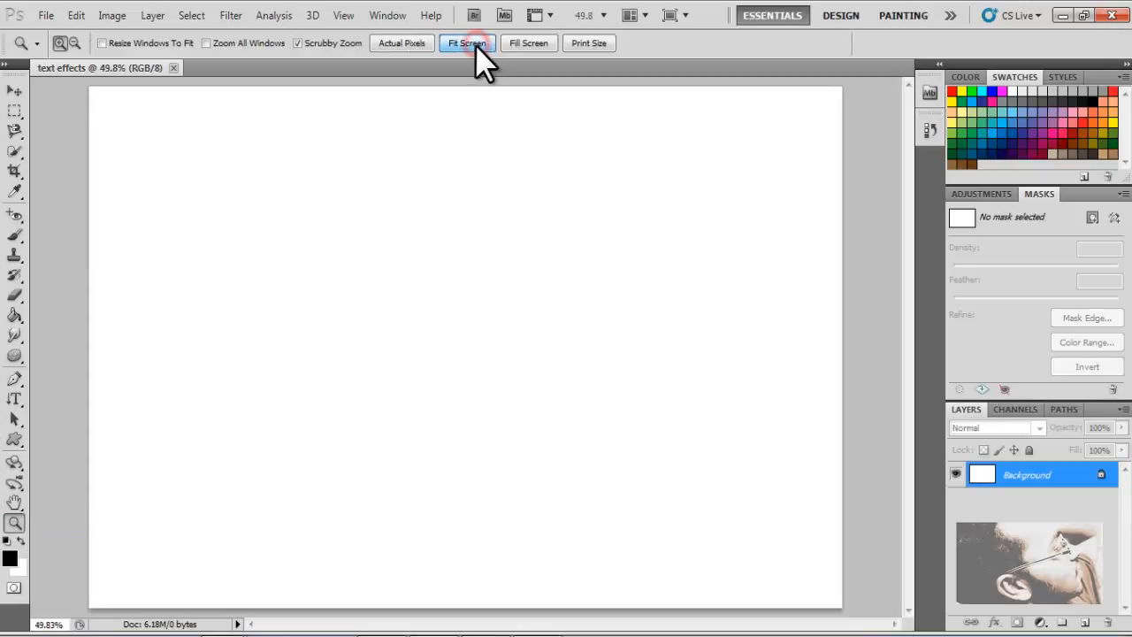
left_click(11, 400)
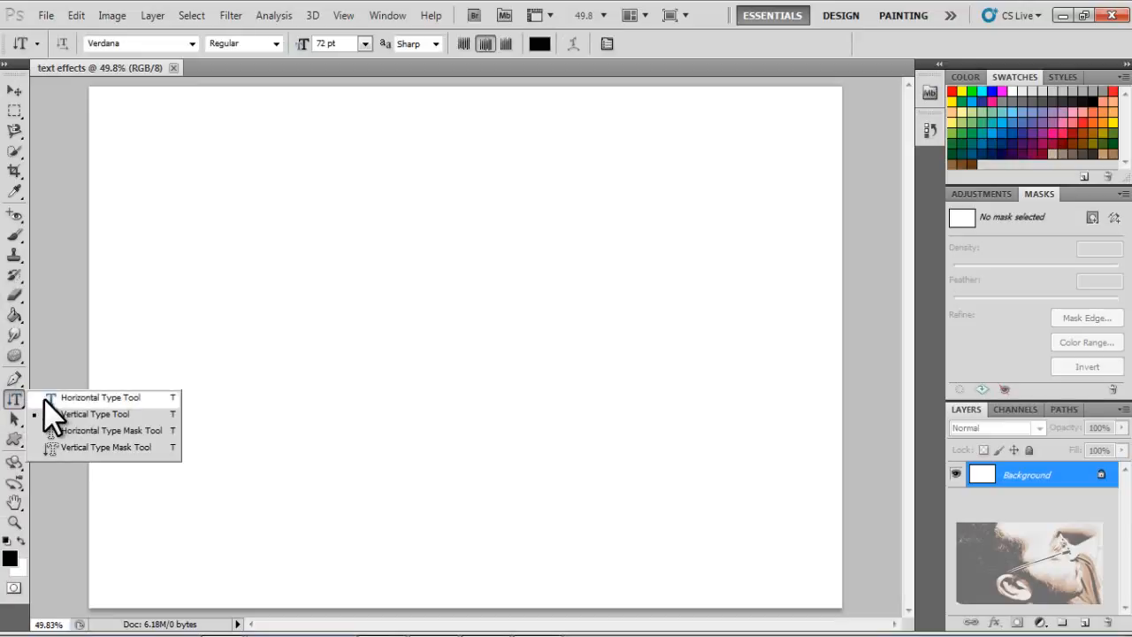
left_click(43, 398)
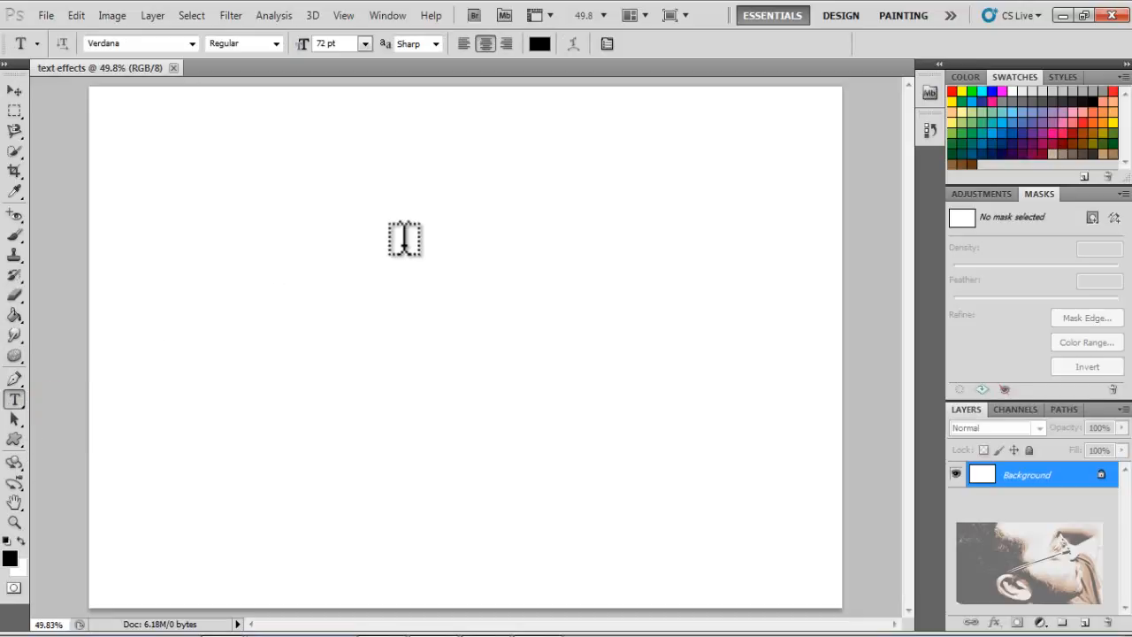
left_click(404, 239)
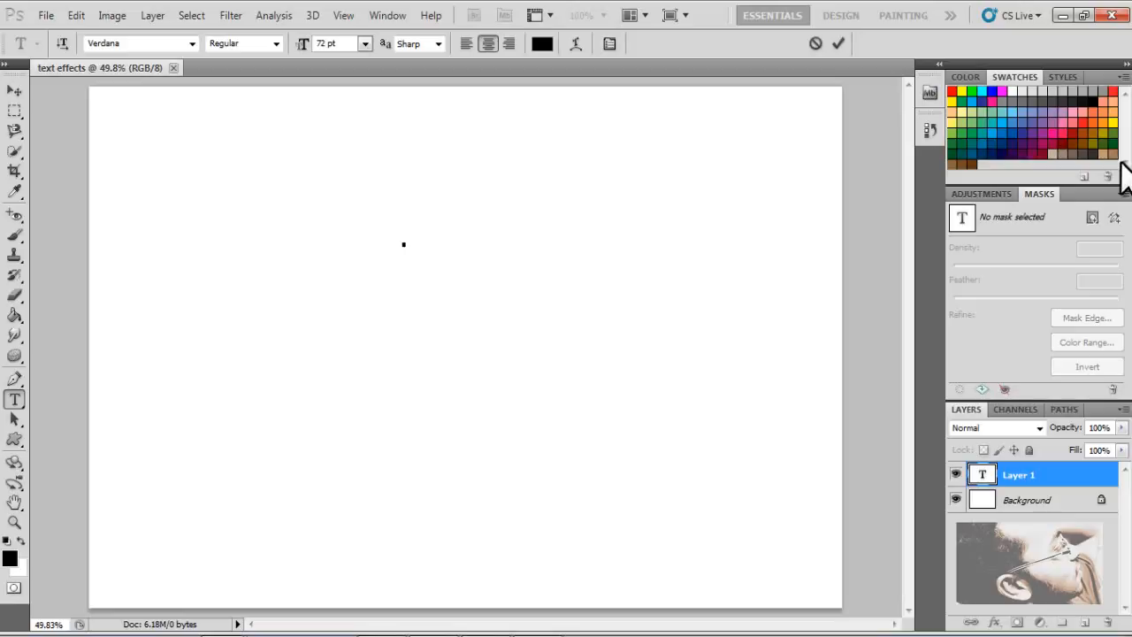
type("ga")
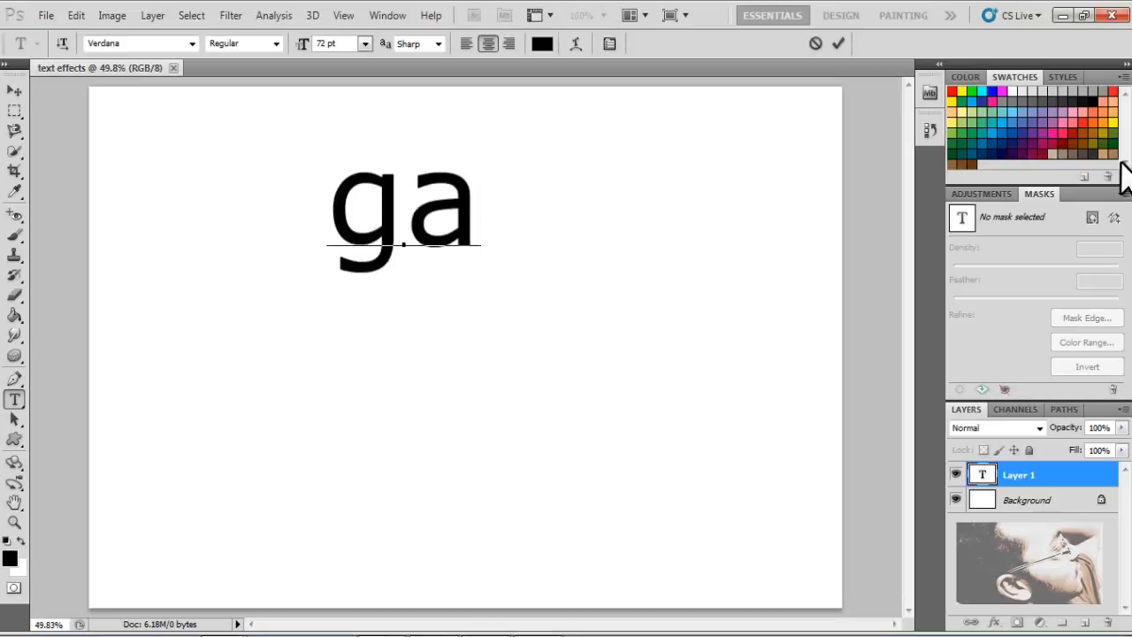
key("BackSpace")
key("BackSpace")
type("Gandhi")
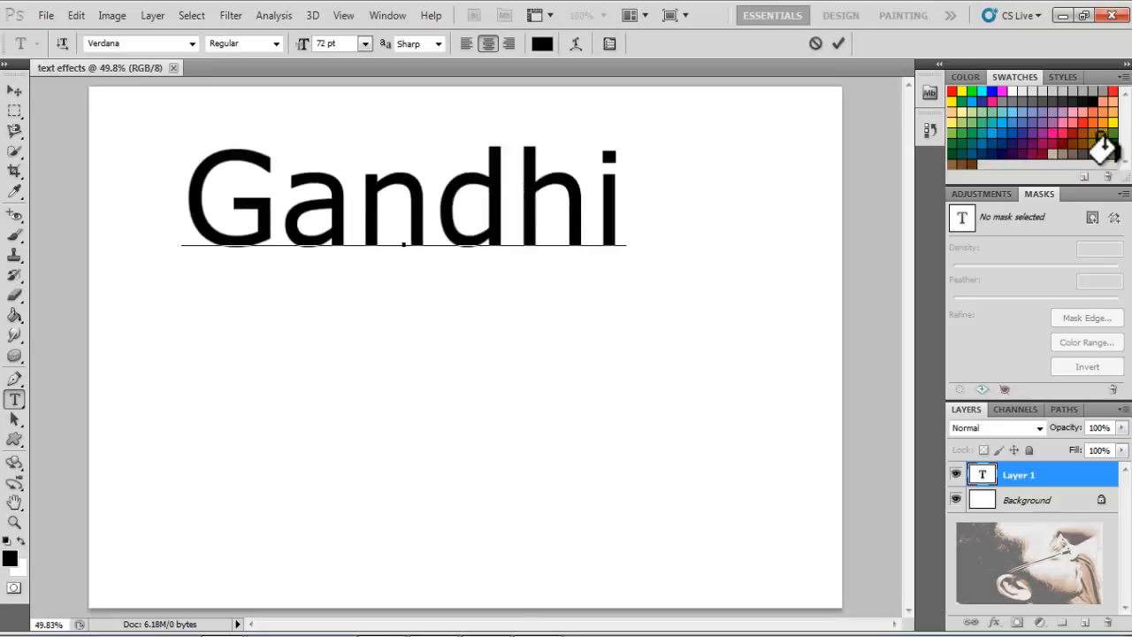
- Commit the text and move it toward the centre of the canvas
left_click(15, 91)
left_click_drag(523, 205, 606, 324)
left_click_drag(697, 339, 699, 432)
key("Return")
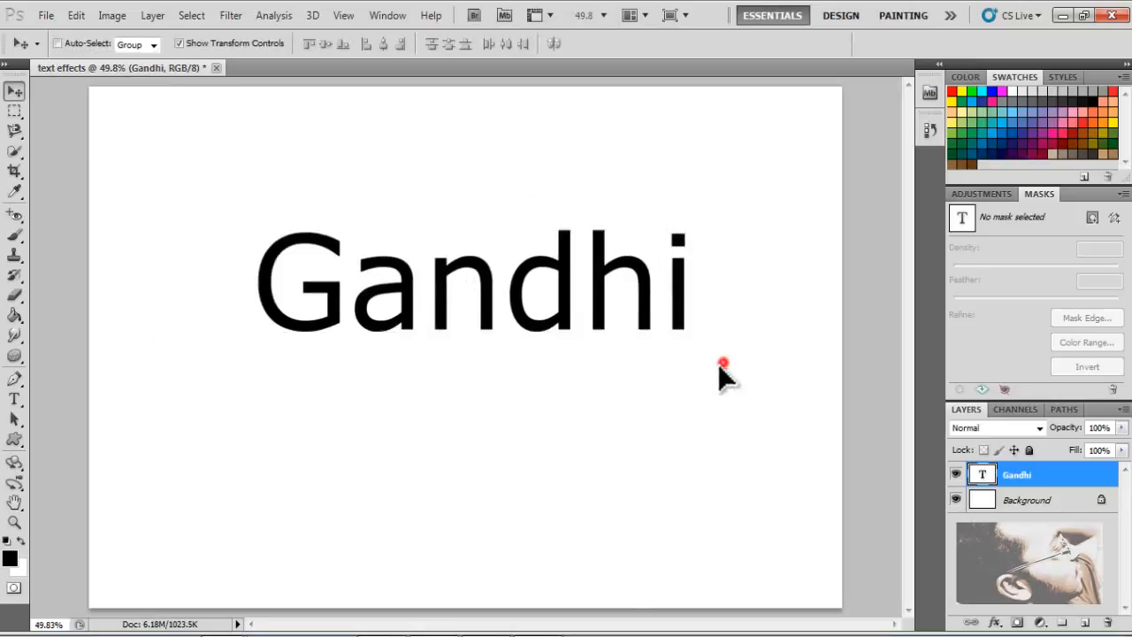
left_click_drag(695, 346, 649, 417)
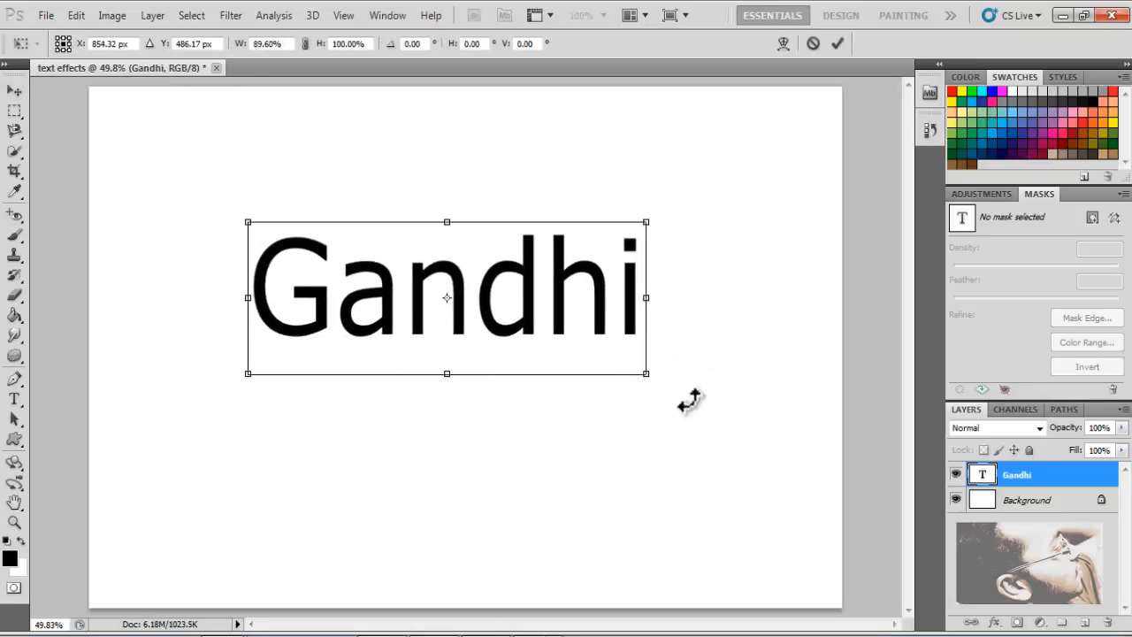
key("Escape")
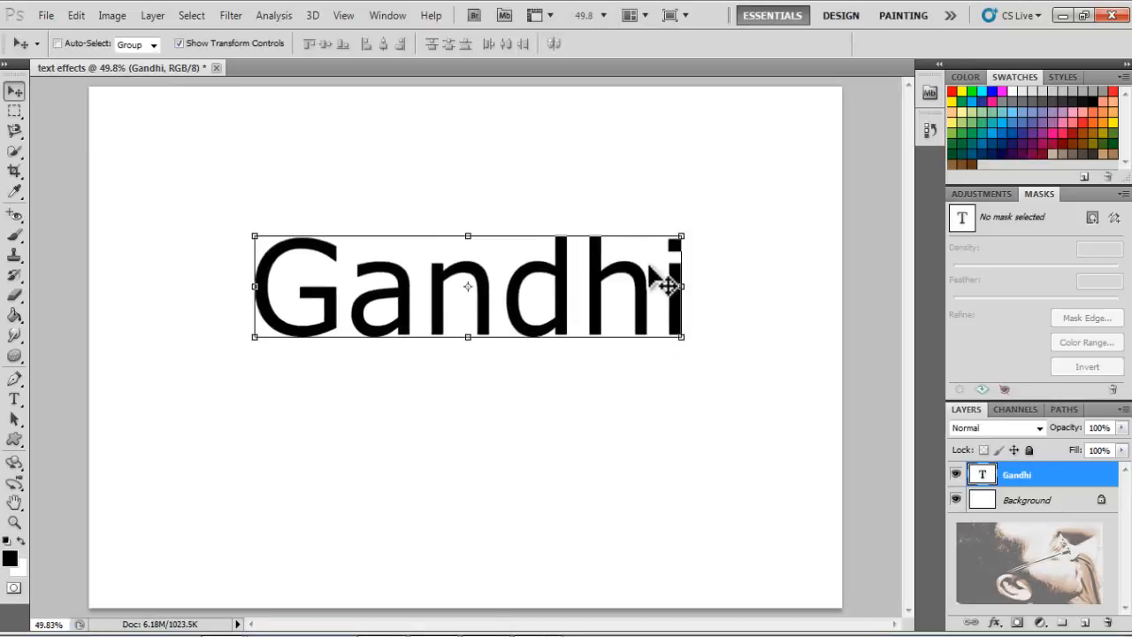
left_click(654, 281)
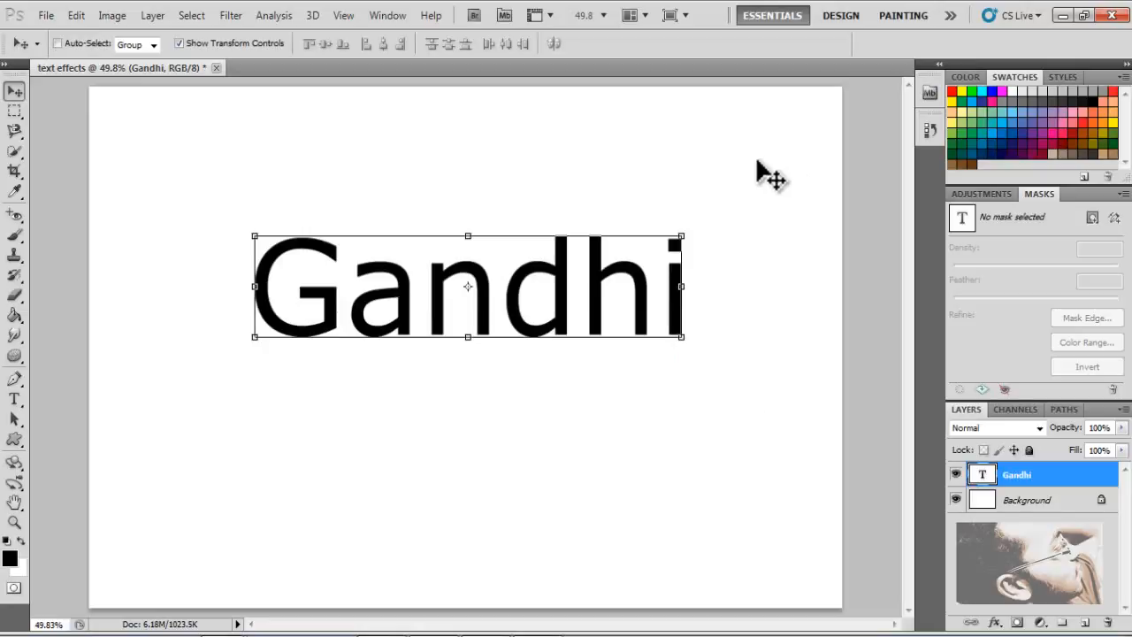
- Free-transform the Gandhi text, enlarging it to about 130% by 122% and rotating it about -15°
key("ctrl+t")
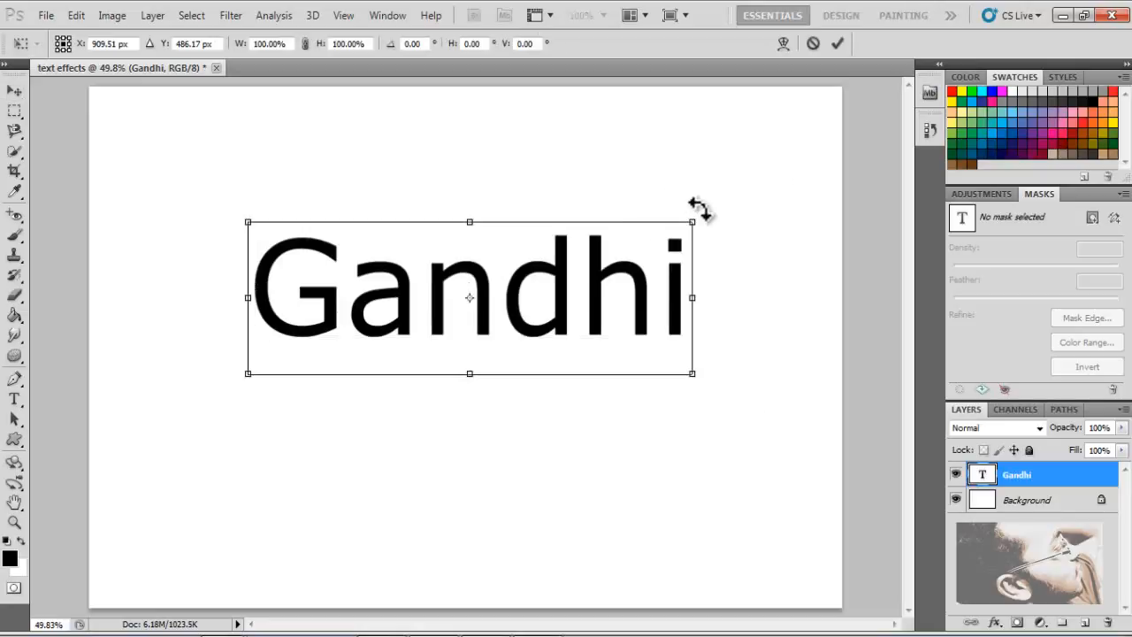
left_click_drag(720, 194, 765, 137)
left_click_drag(778, 232, 841, 222)
left_click_drag(700, 241, 610, 265)
left_click_drag(717, 152, 609, 255)
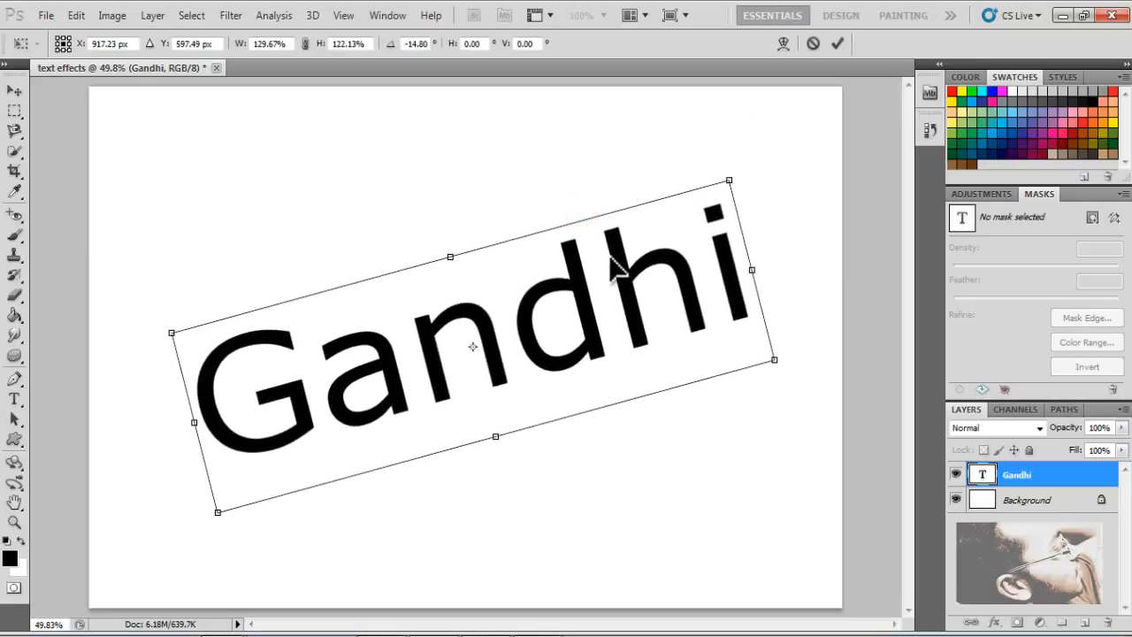
key("Return")
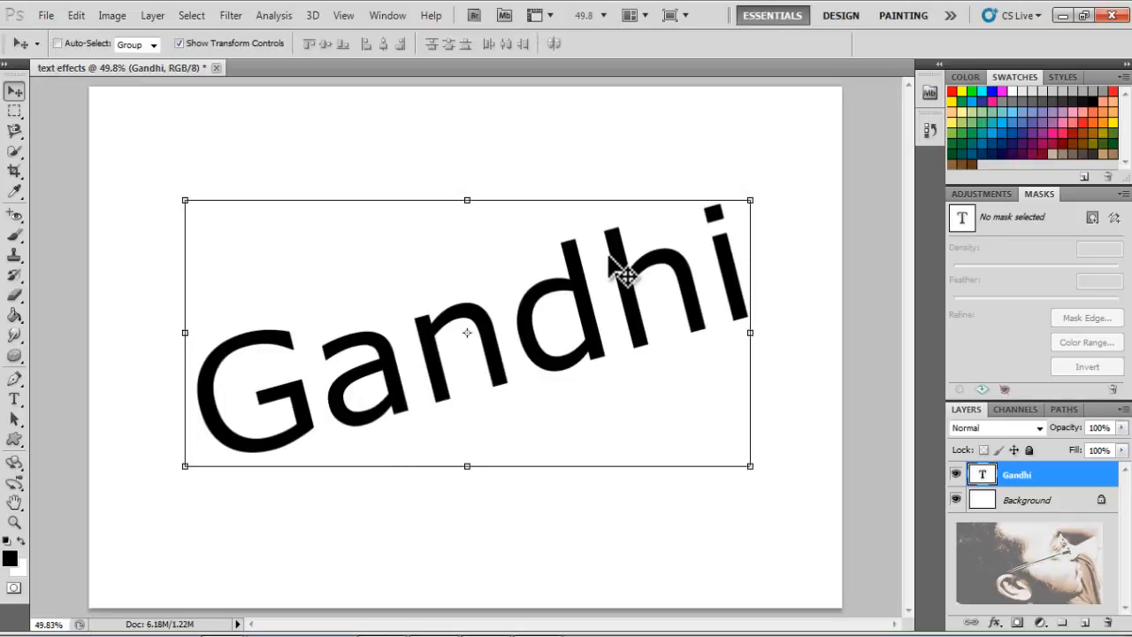
- Reposition the Gandhi text slightly within a free transform and commit it
left_click(760, 192)
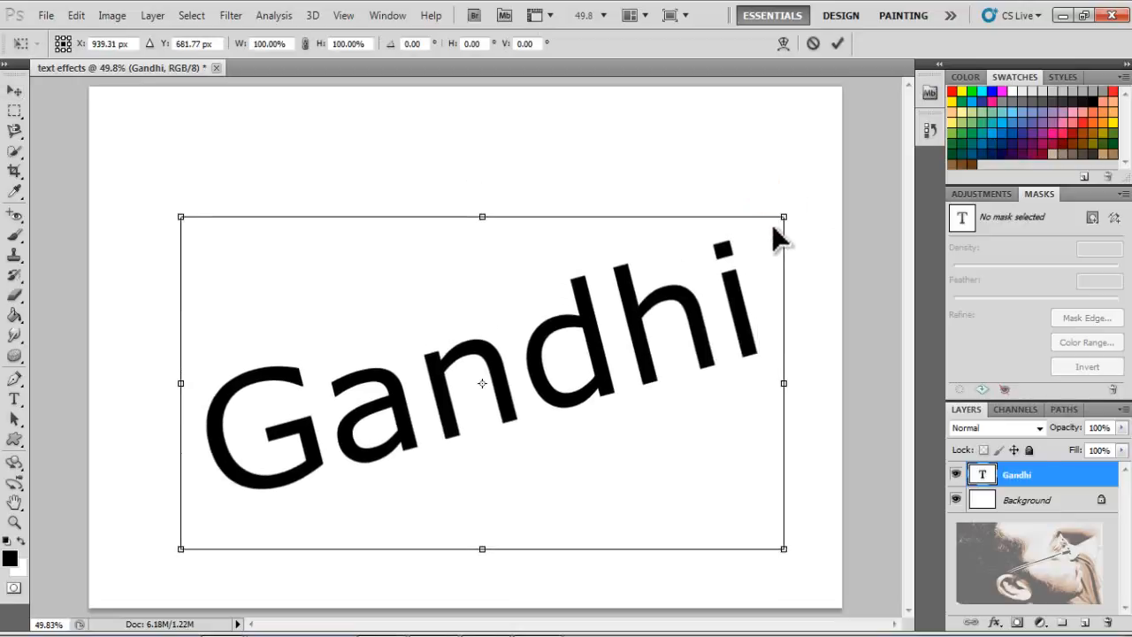
left_click_drag(645, 277, 662, 232)
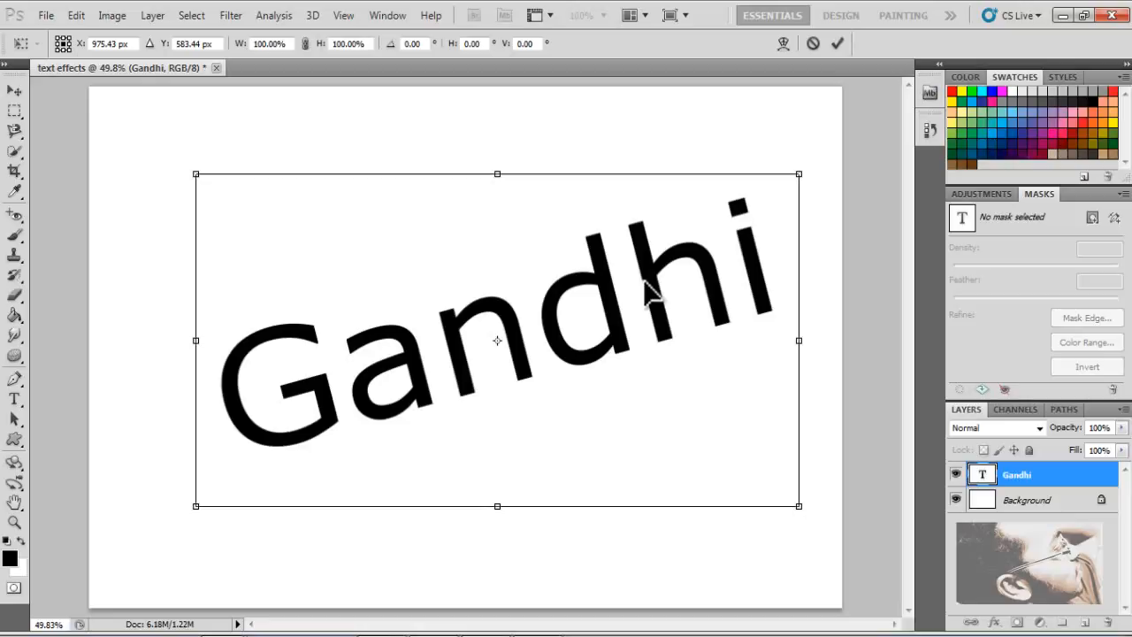
left_click_drag(644, 279, 629, 274)
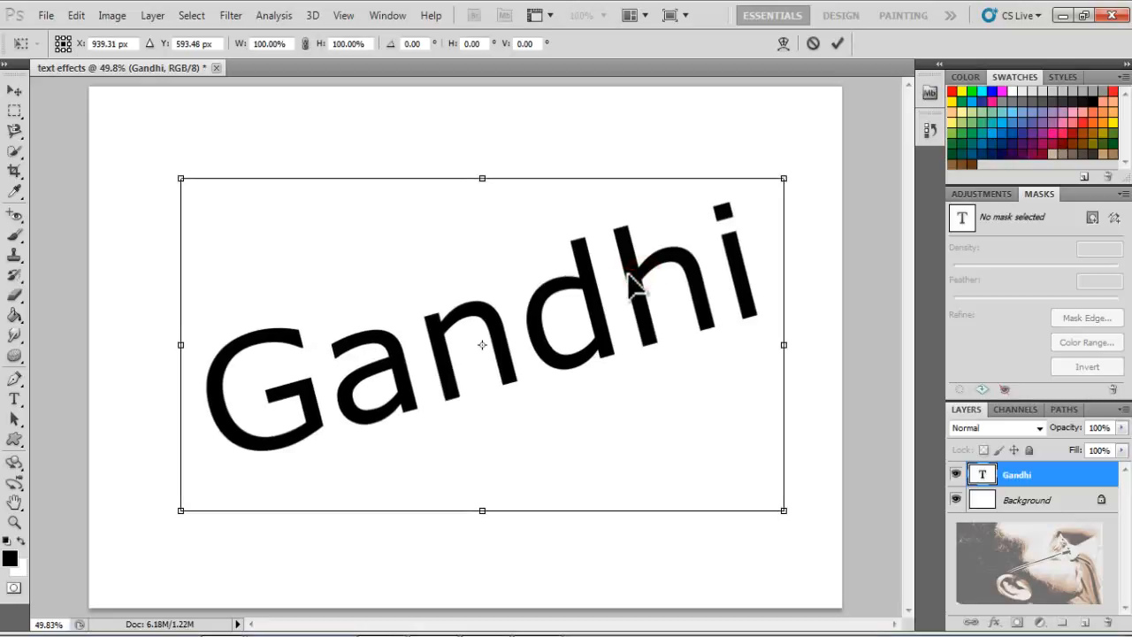
left_click_drag(629, 275, 640, 262)
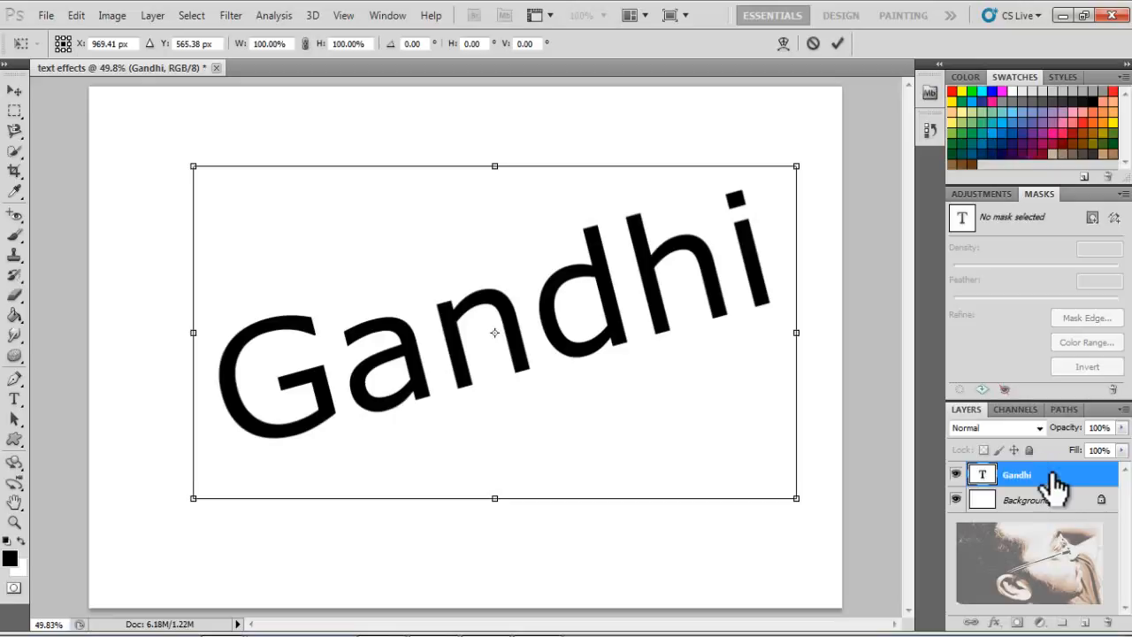
key("Return")
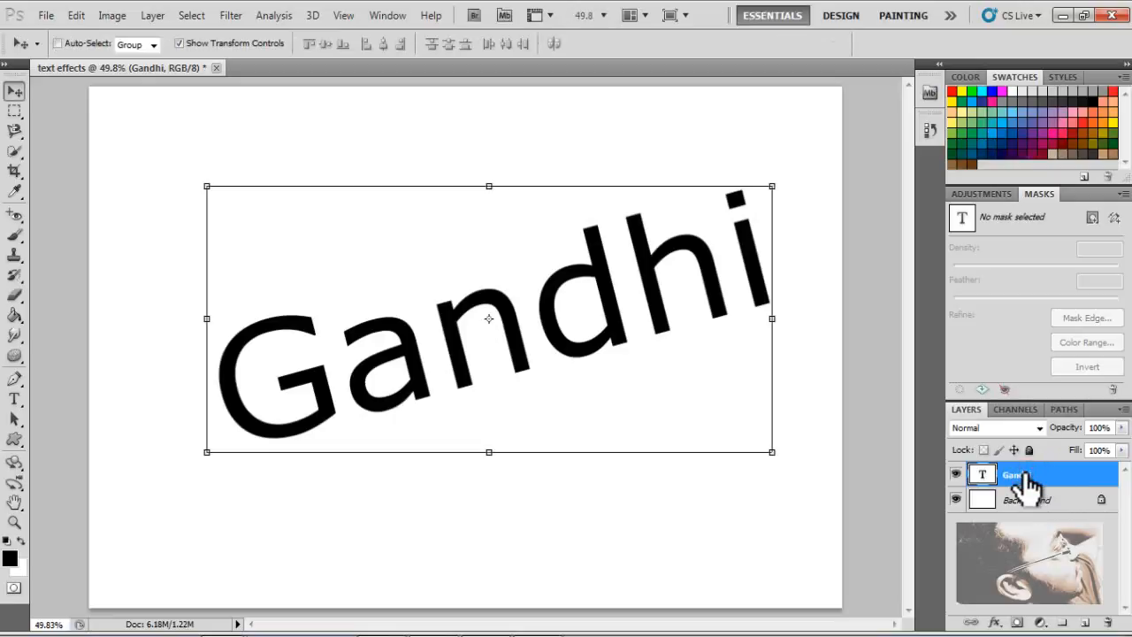
- Open the Gandhi layer's blending options and enable the Drop Shadow effect
right_click(1026, 475)
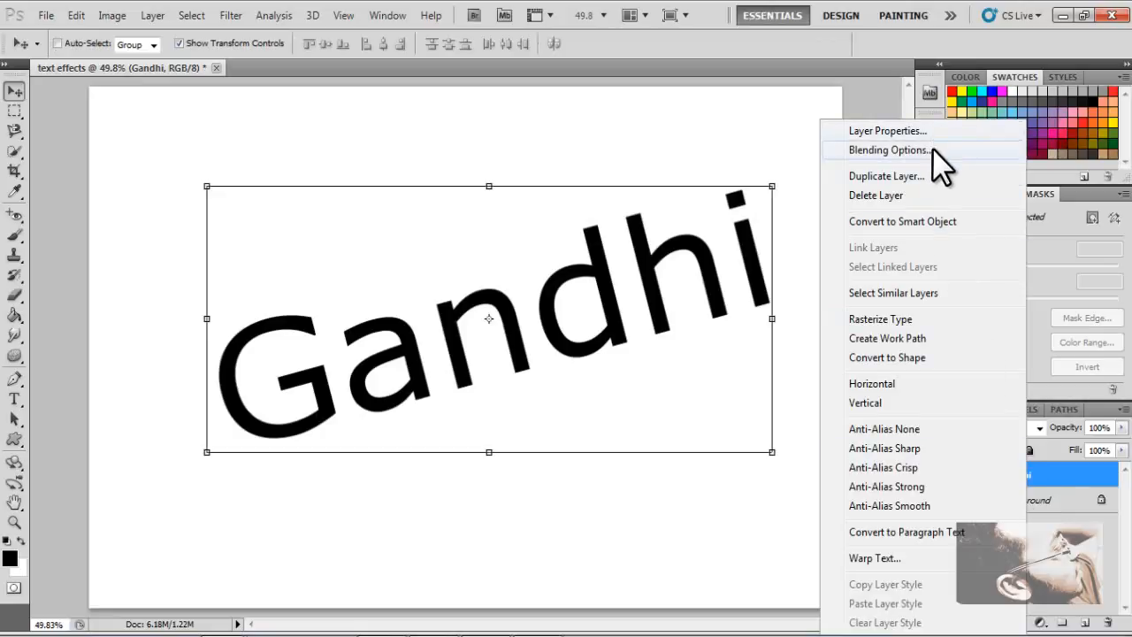
left_click(888, 149)
left_click_drag(896, 77, 847, 108)
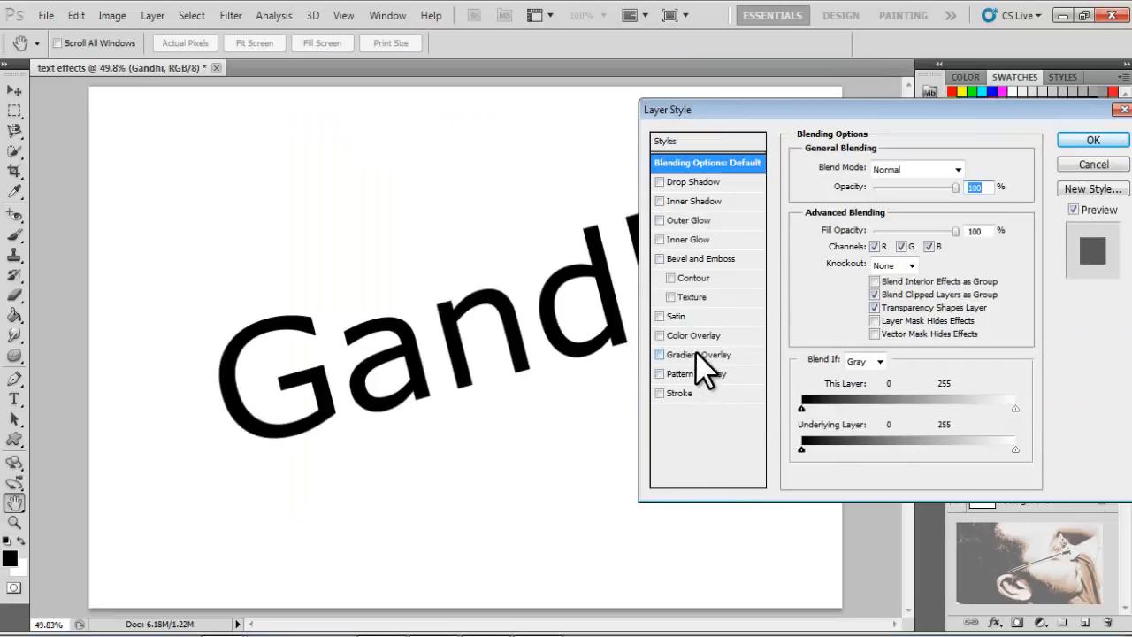
left_click(660, 182)
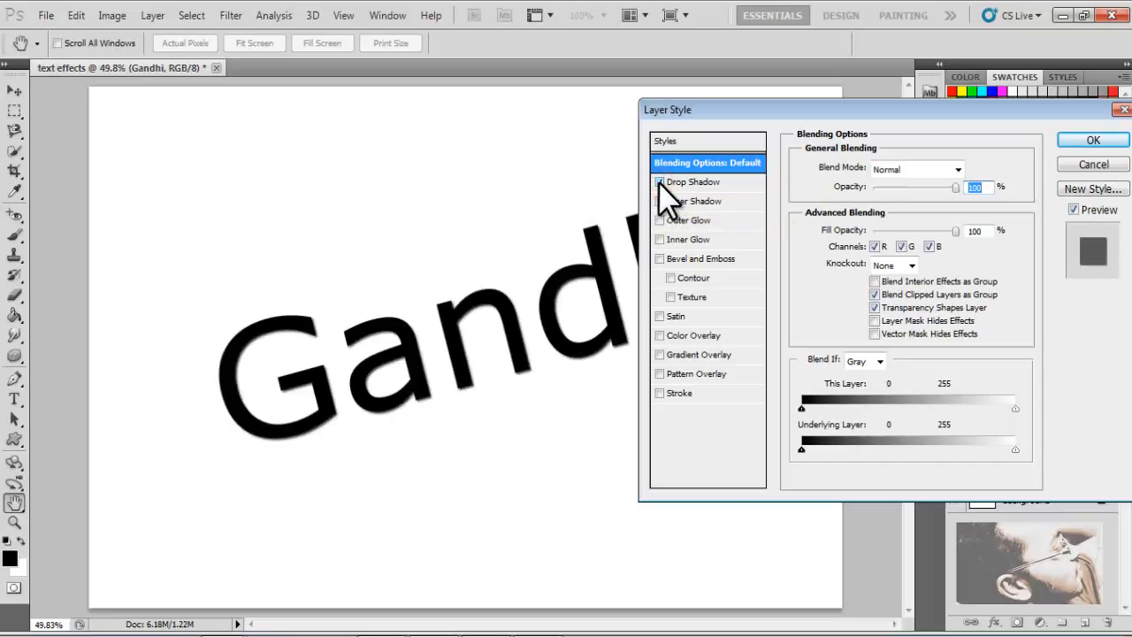
left_click(659, 183)
left_click(659, 182)
left_click(659, 182)
left_click(659, 182)
left_click(659, 182)
left_click(658, 183)
left_click(659, 182)
left_click(660, 182)
left_click(663, 184)
left_click(662, 184)
left_click(672, 183)
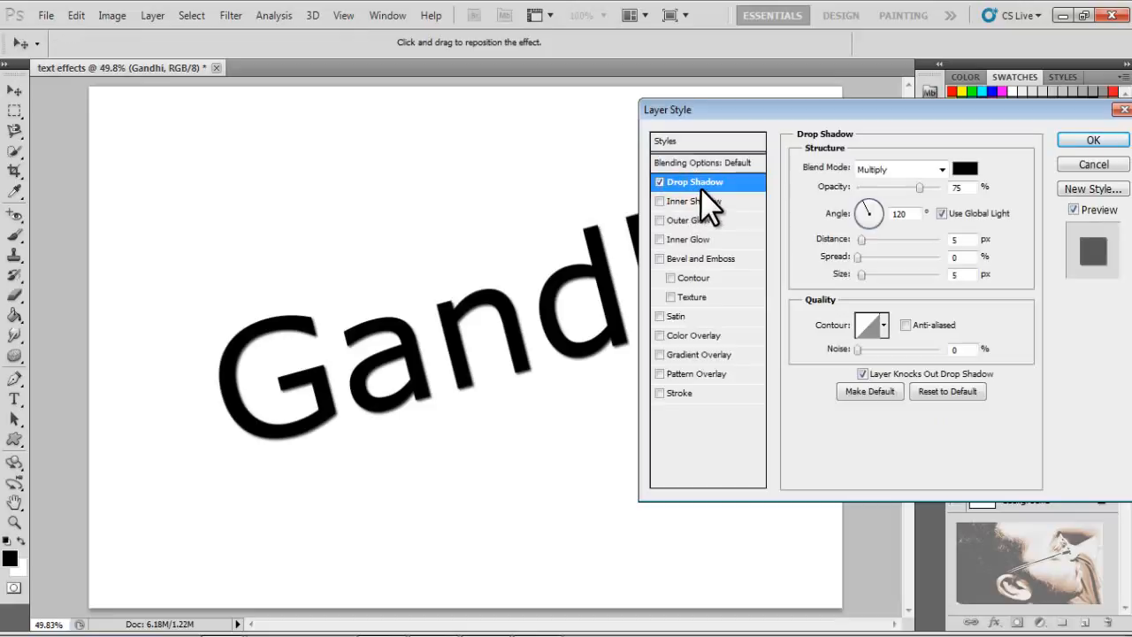
- Set the drop shadow distance to 28 px and spread to 5%
left_click(702, 187)
left_click_drag(860, 239, 880, 237)
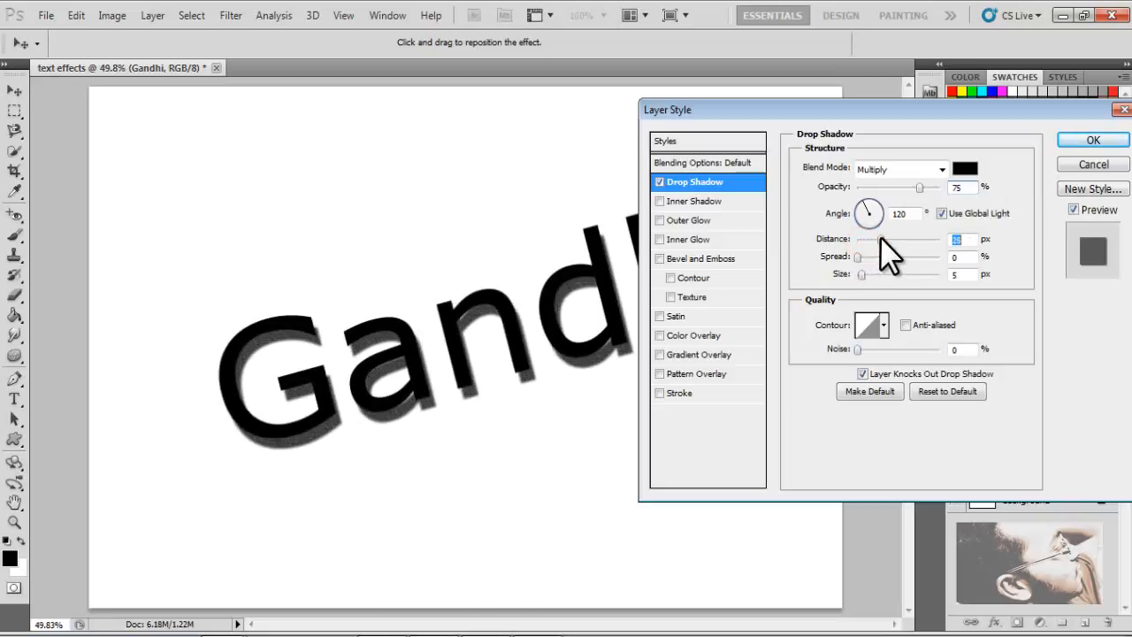
left_click_drag(880, 237, 868, 275)
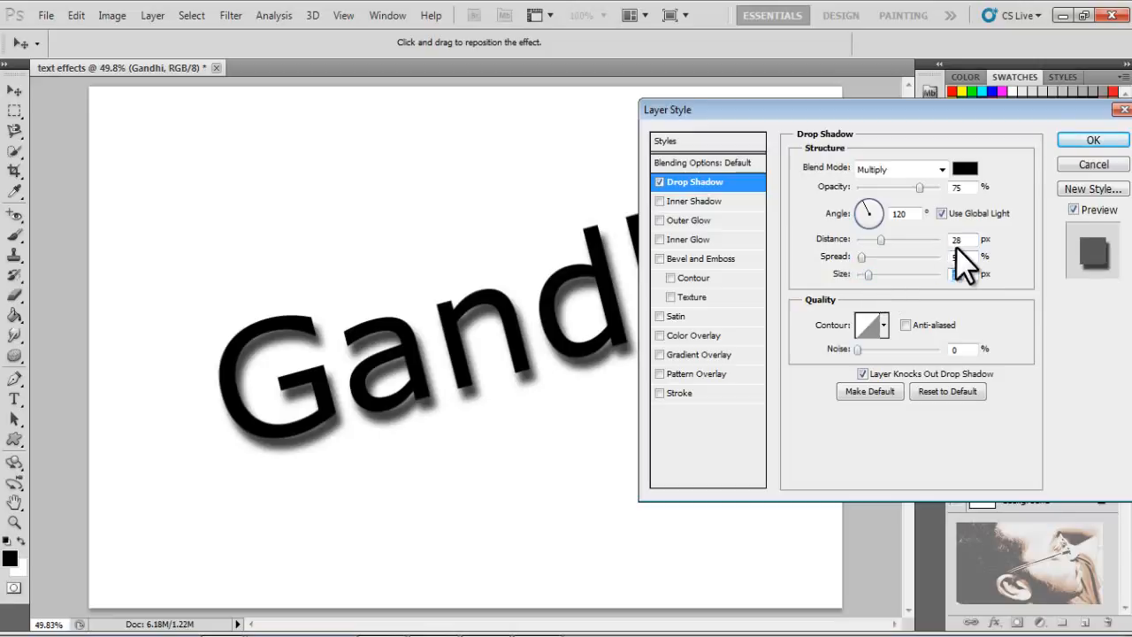
- Enable Outer Glow and set its spread to 30%
left_click_drag(859, 104, 668, 85)
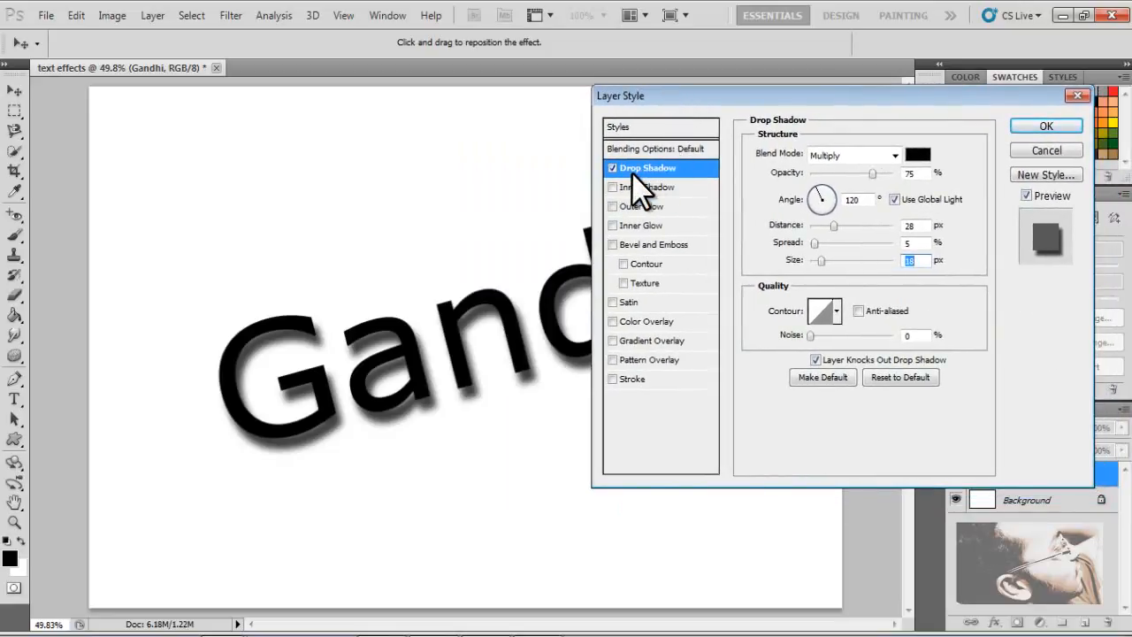
left_click(611, 186)
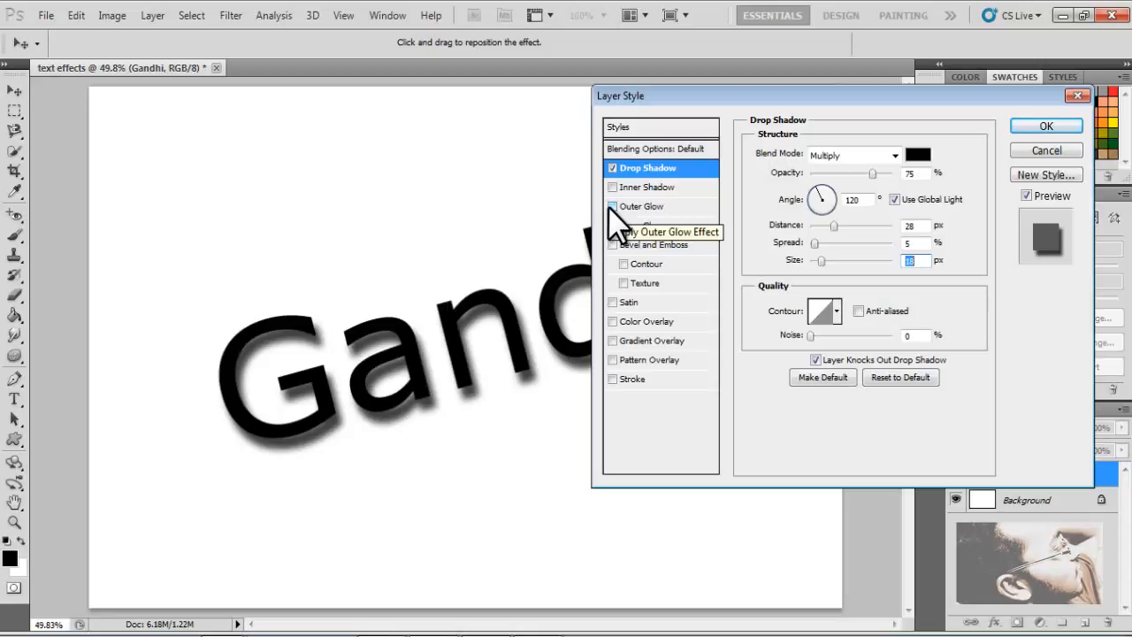
left_click(612, 207)
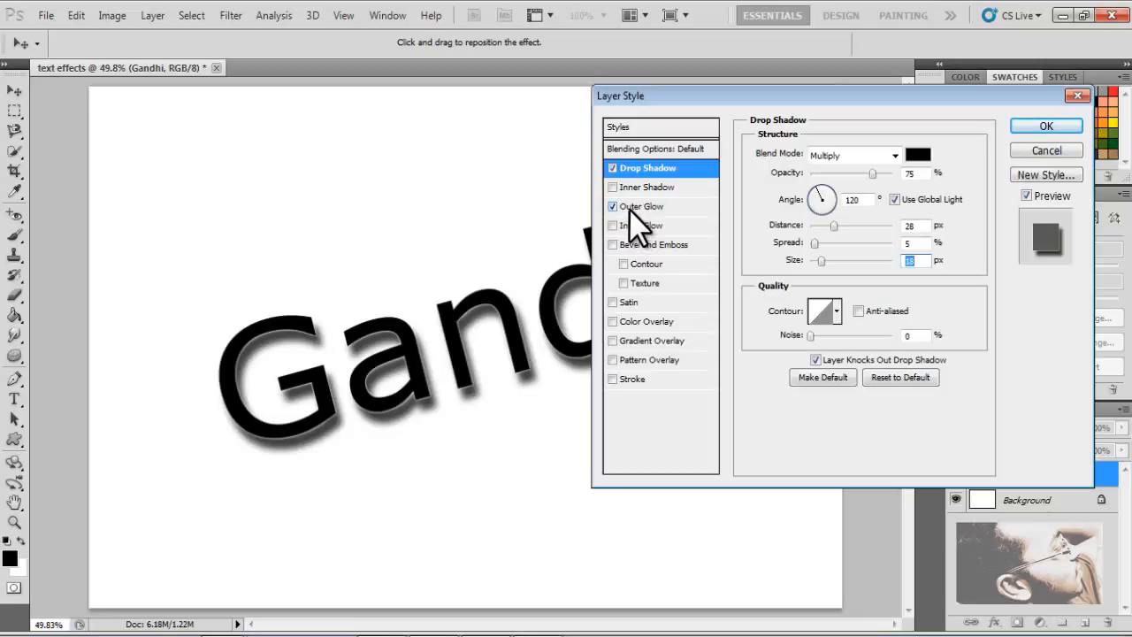
left_click(629, 209)
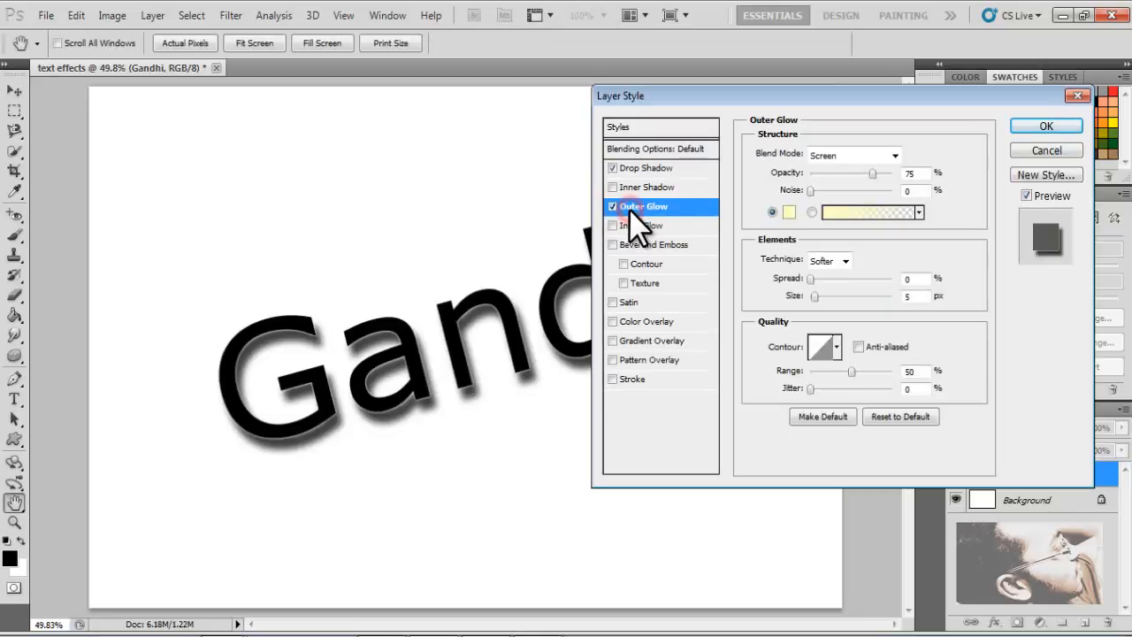
left_click(834, 280)
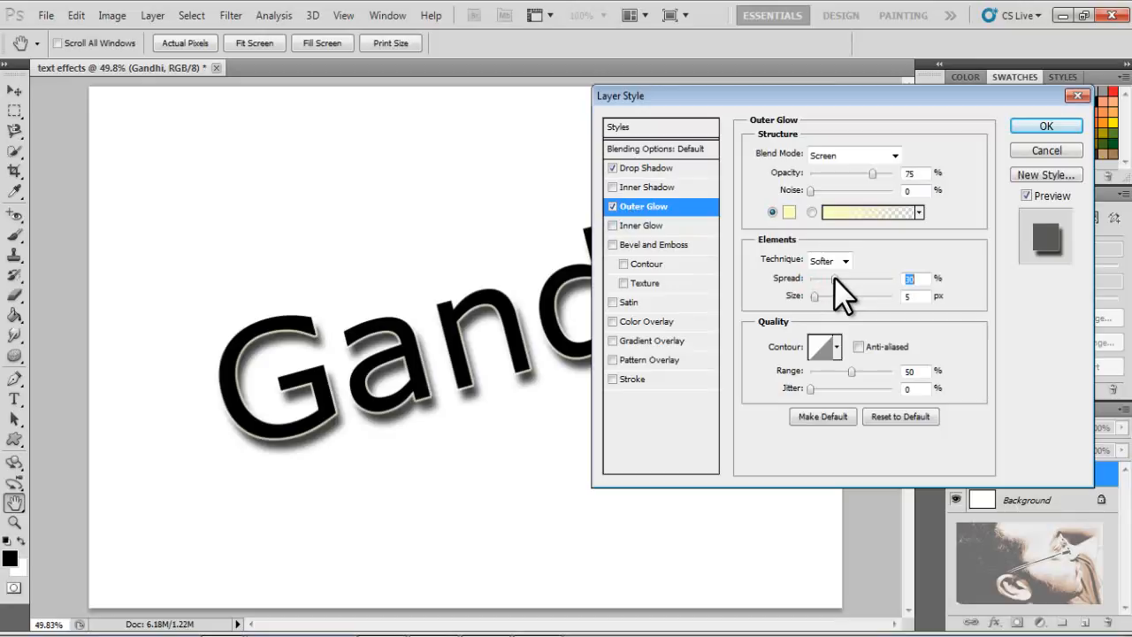
- Enable the Bevel and Emboss effect on the Gandhi layer
left_click_drag(671, 93, 610, 102)
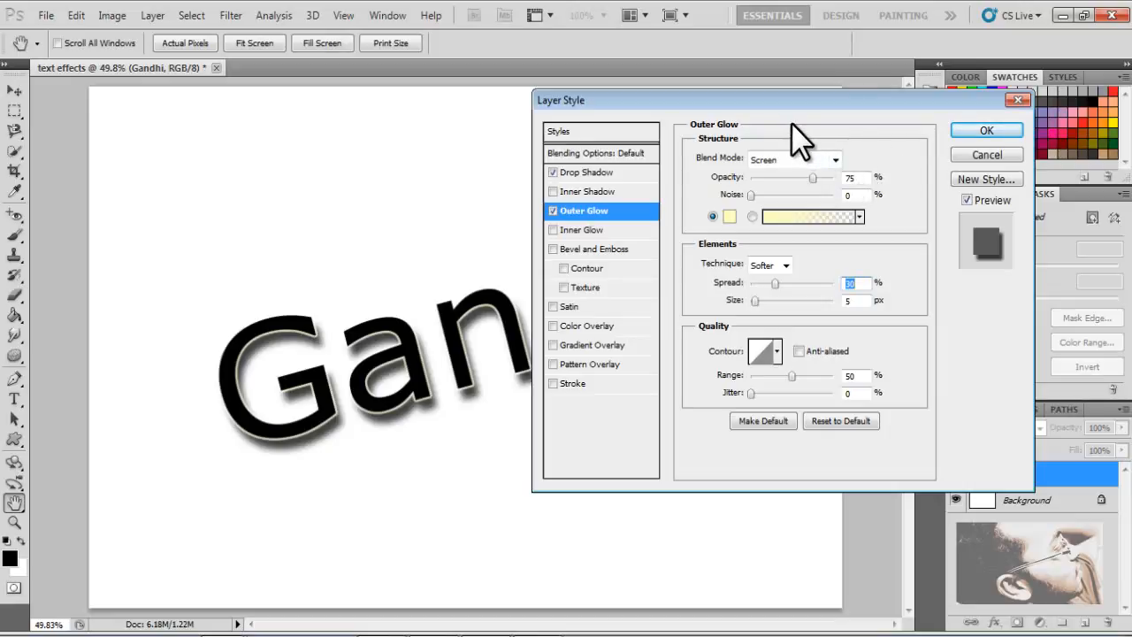
left_click_drag(743, 105, 810, 98)
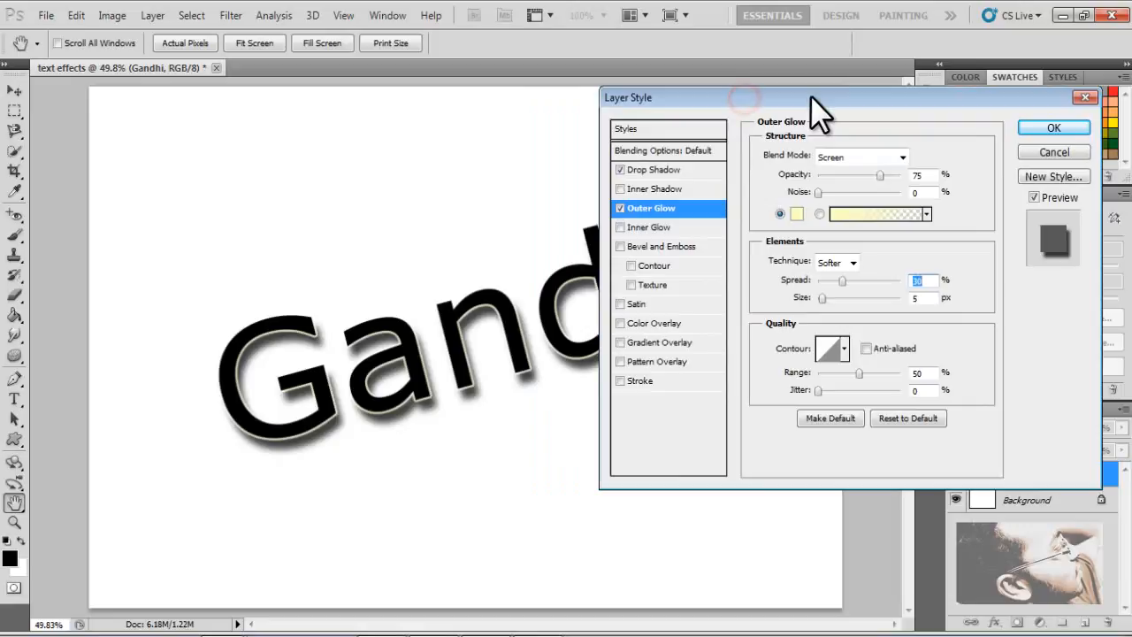
left_click(620, 225)
left_click(621, 226)
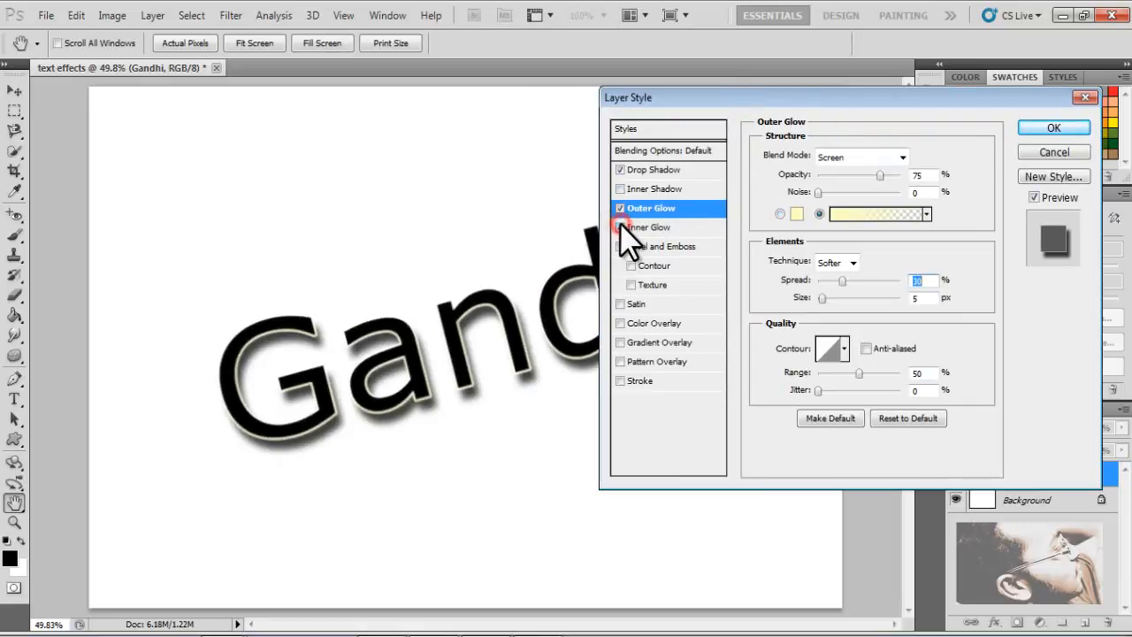
left_click(620, 227)
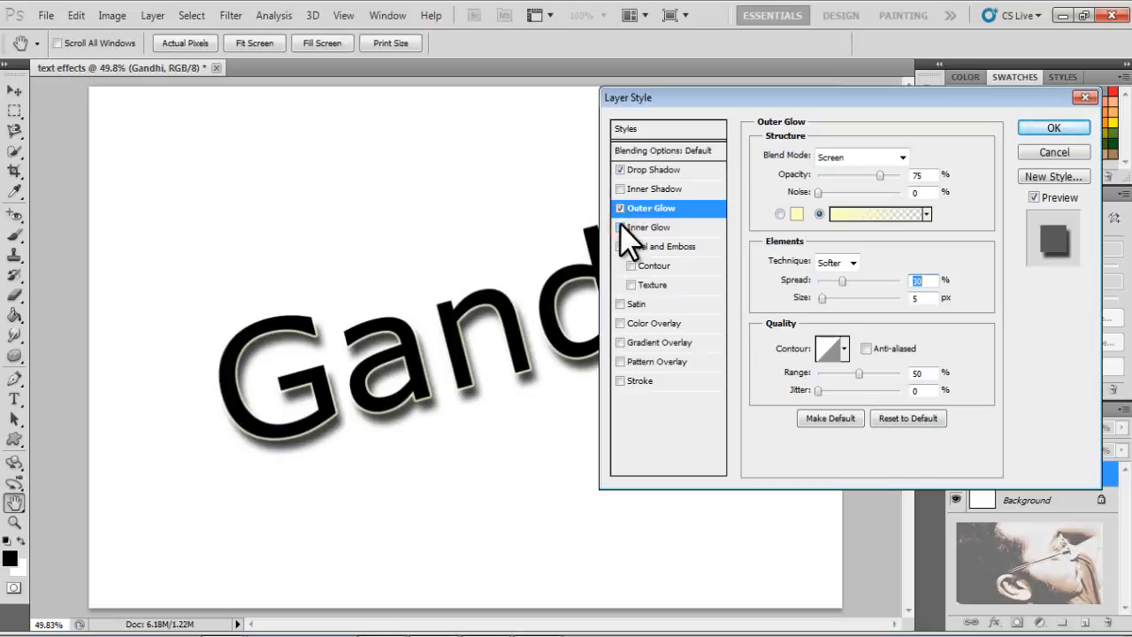
left_click(620, 246)
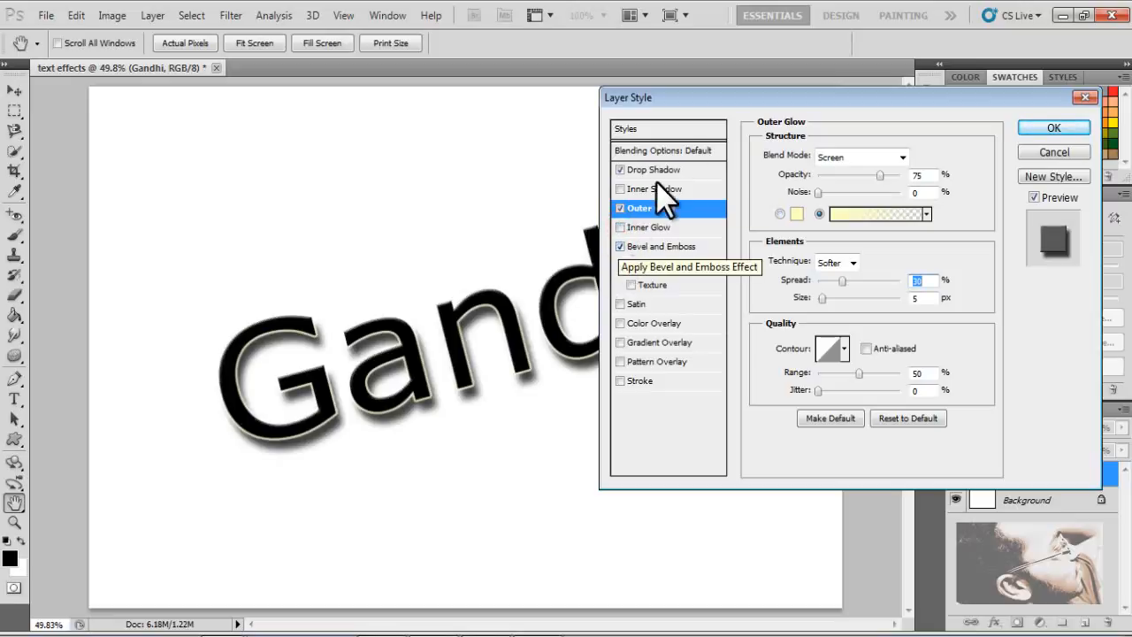
- Open the Bevel and Emboss settings to review them
left_click_drag(707, 98, 940, 74)
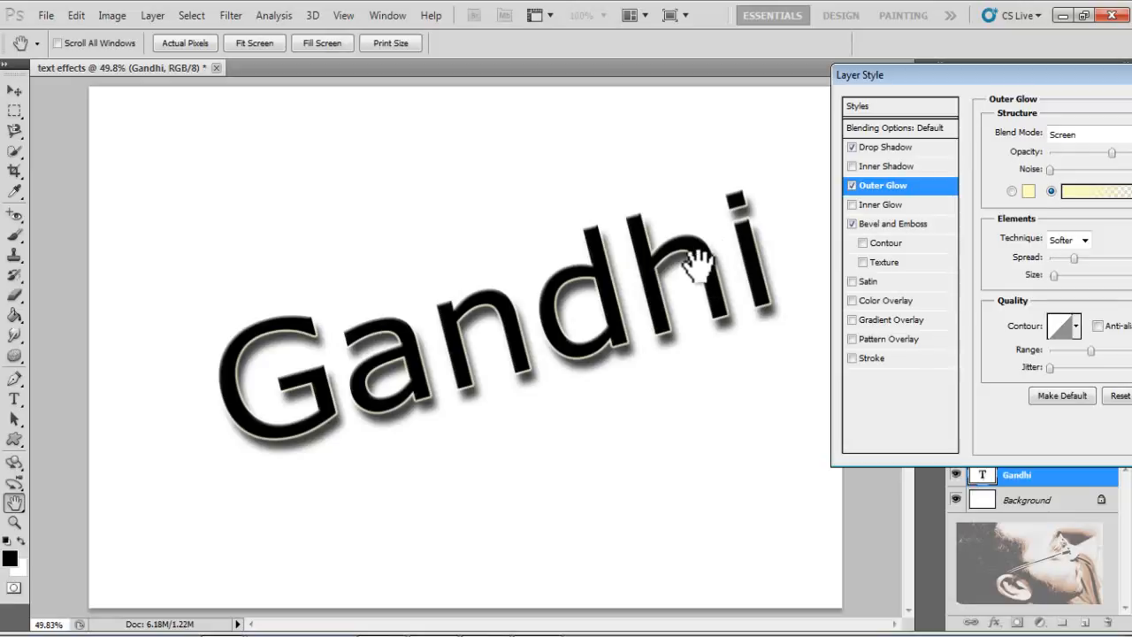
left_click(863, 240)
left_click(863, 238)
left_click(864, 239)
left_click(863, 239)
left_click(872, 225)
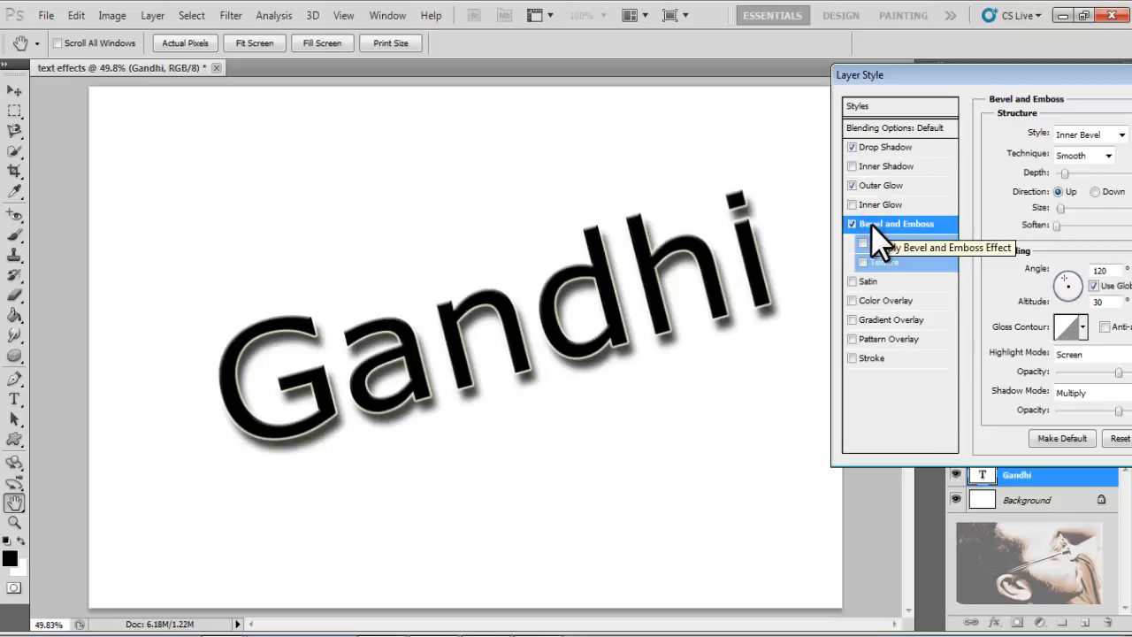
left_click_drag(946, 61, 795, 79)
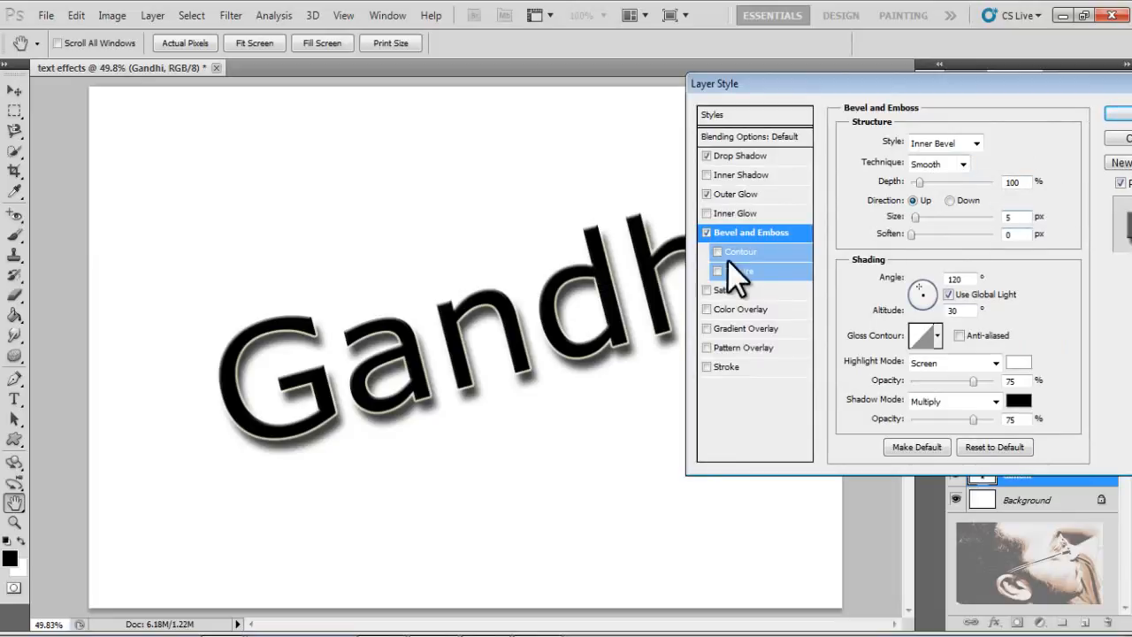
left_click(705, 290)
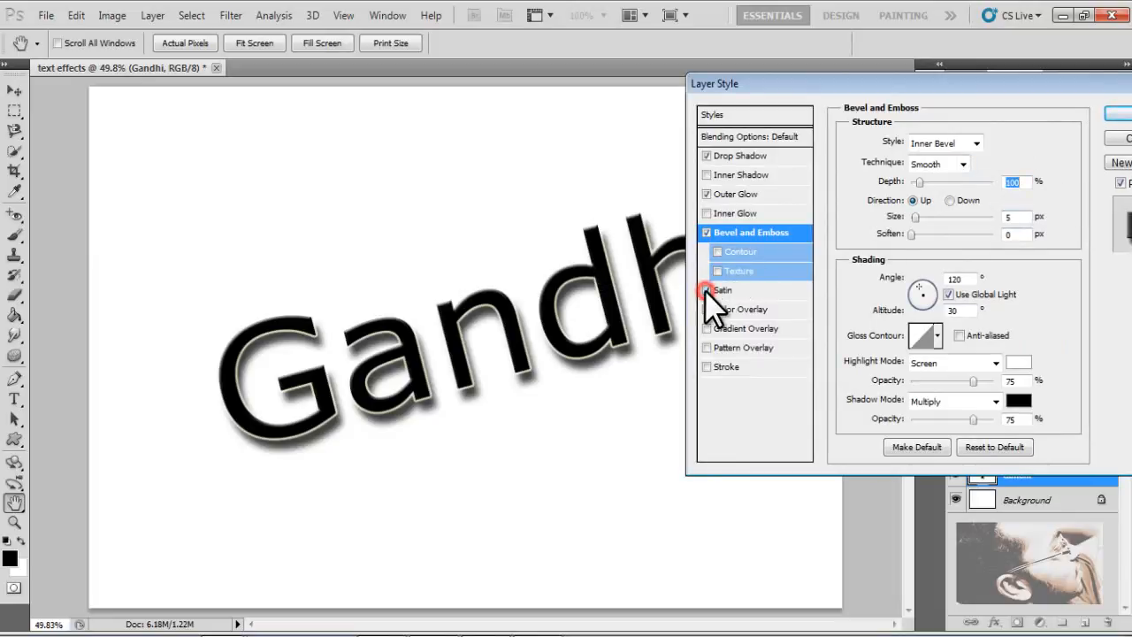
left_click(706, 292)
left_click(753, 292)
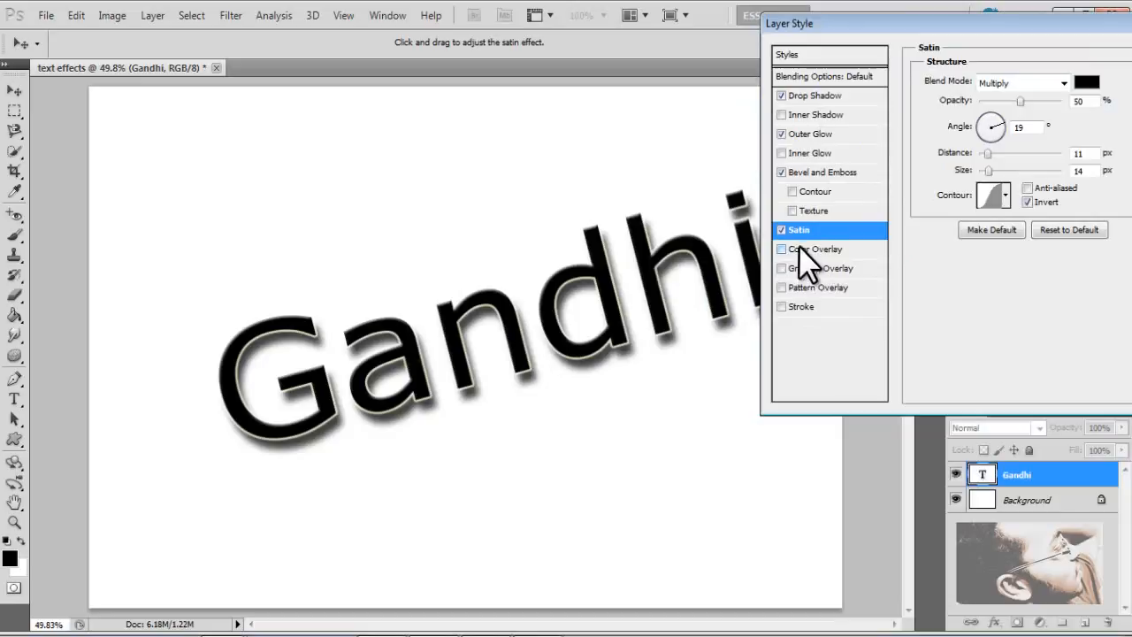
left_click(782, 231)
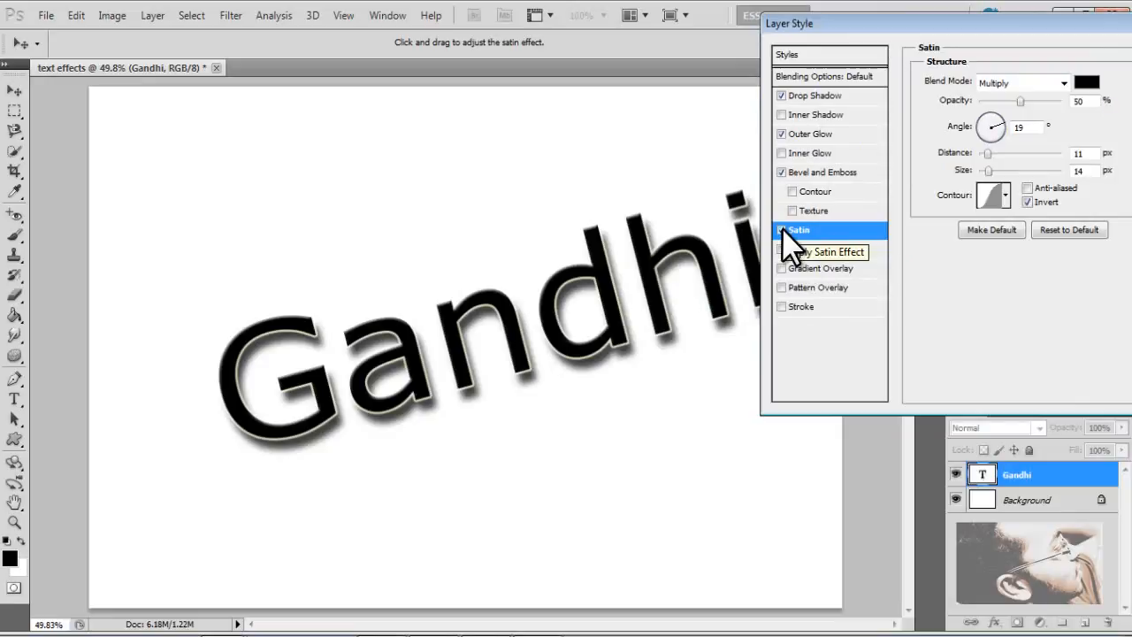
key("space")
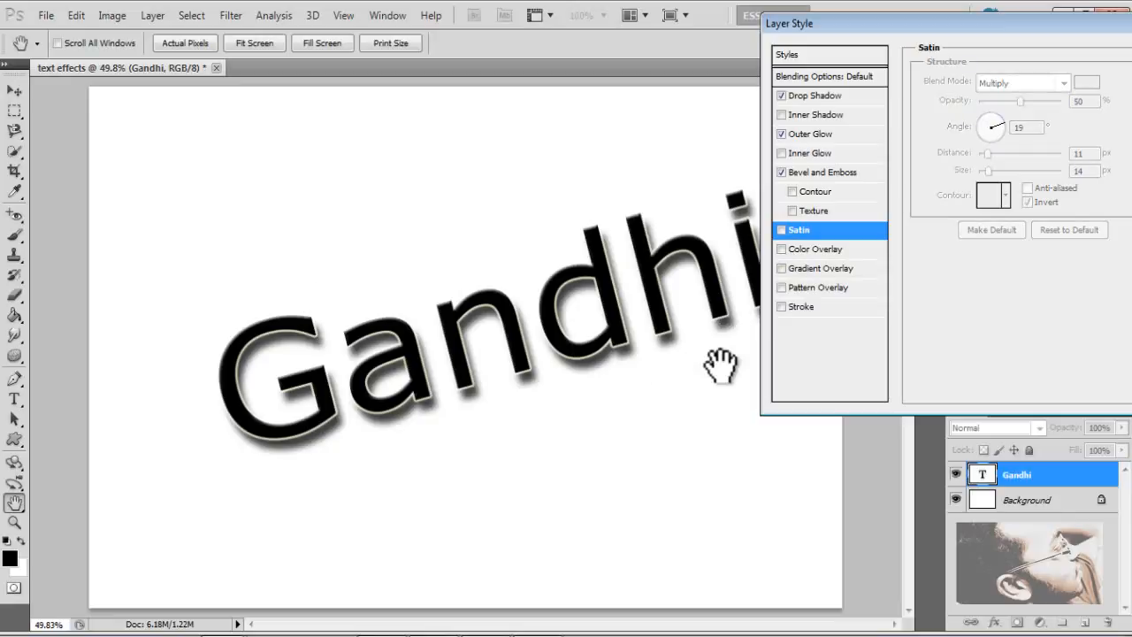
- Add a Color Overlay to the text and set its colour to 00baff
left_click(781, 251)
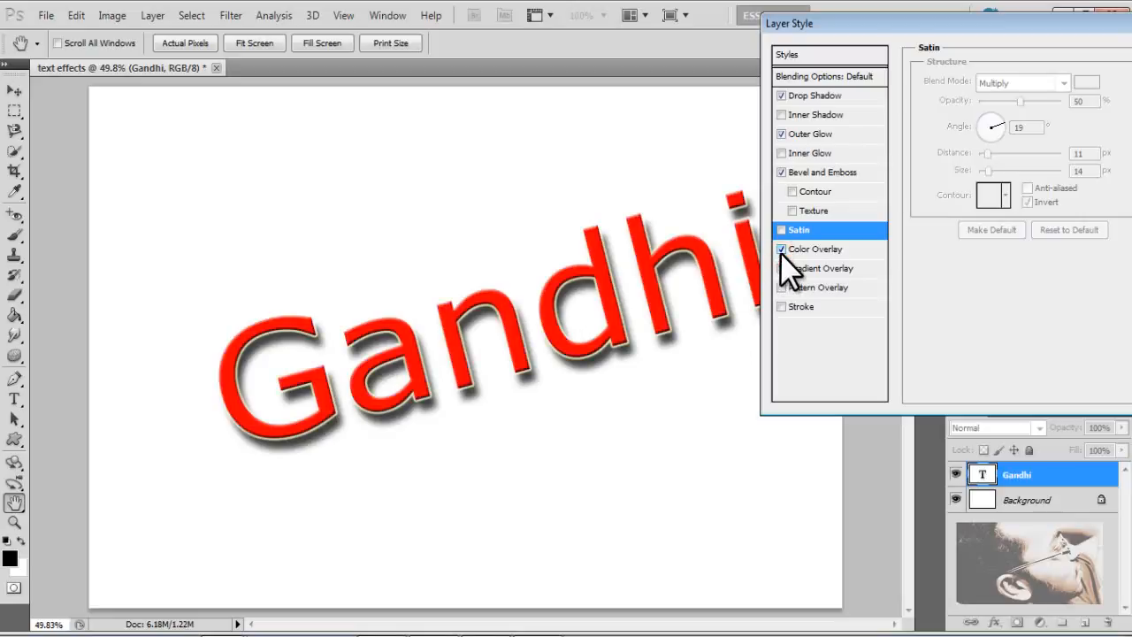
left_click(796, 248)
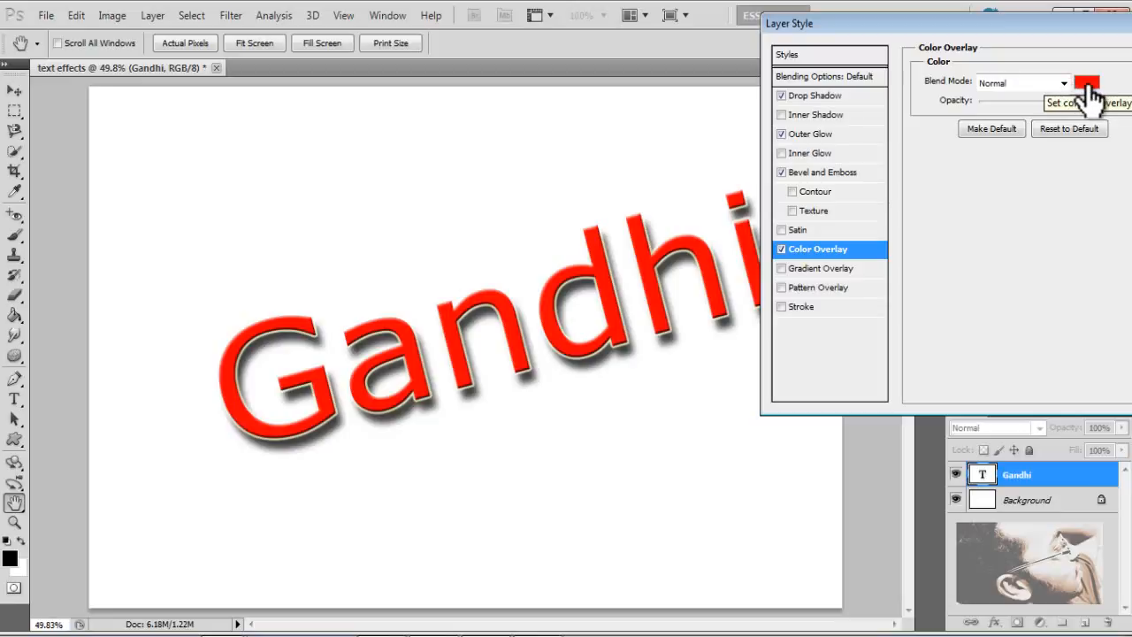
left_click_drag(970, 22, 809, 42)
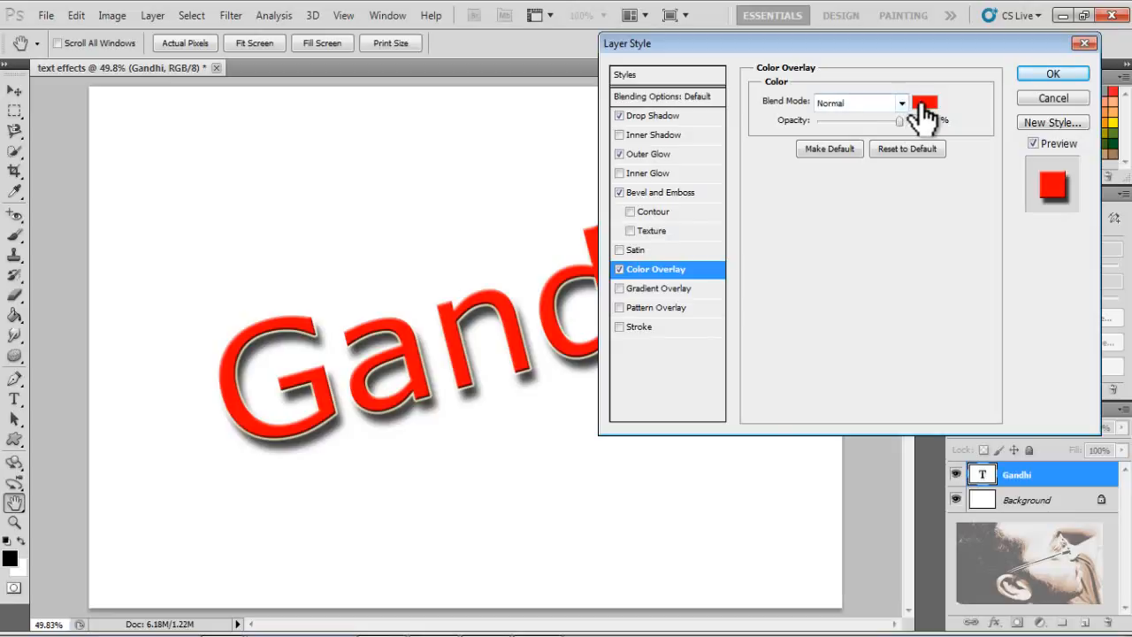
left_click(924, 102)
left_click_drag(575, 168, 978, 170)
left_click(851, 317)
left_click(963, 278)
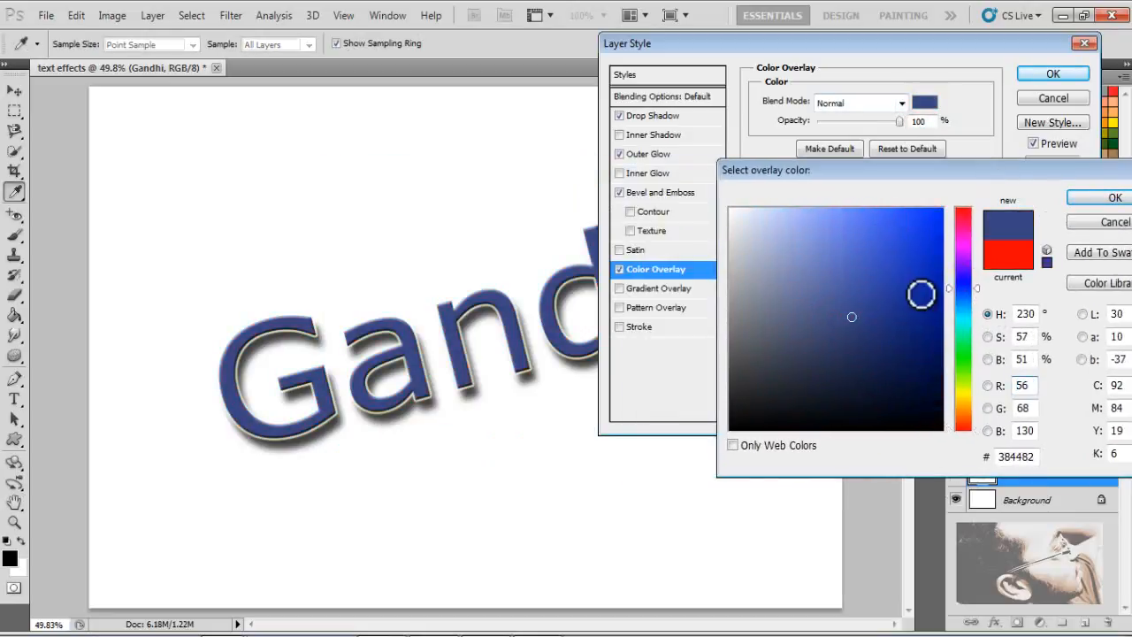
left_click(961, 308)
left_click(941, 210)
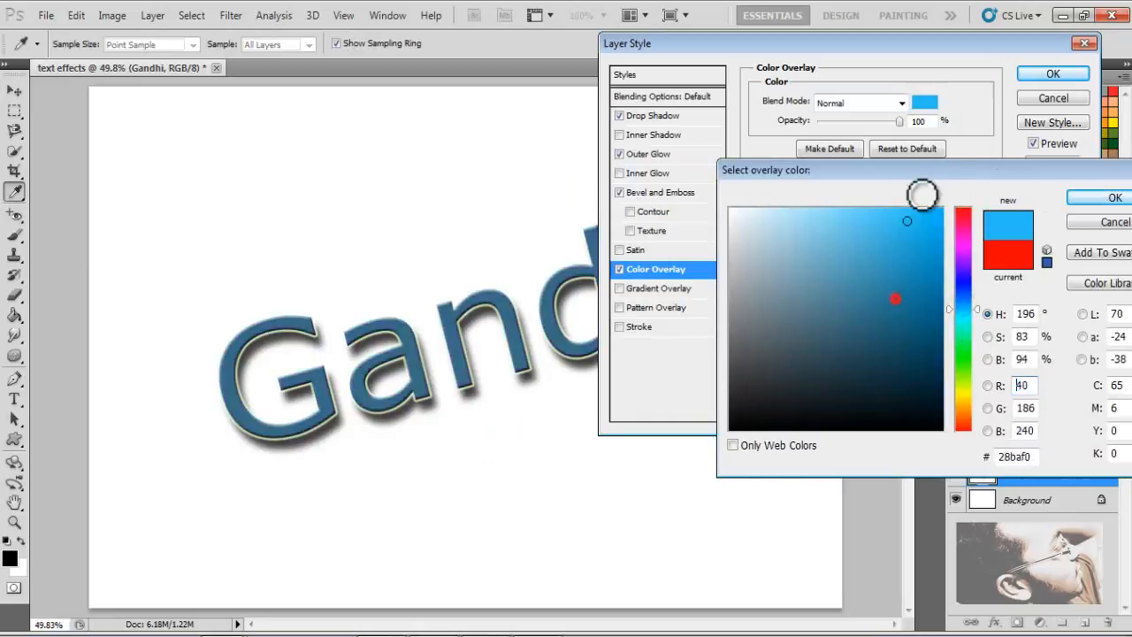
left_click(1090, 192)
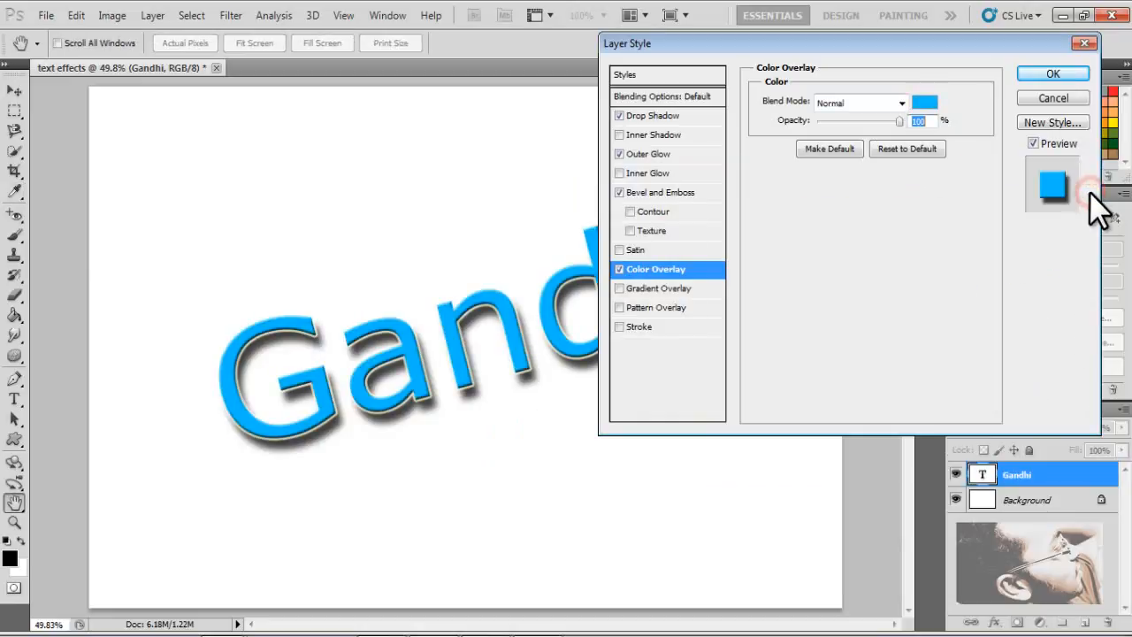
left_click_drag(723, 44, 829, 78)
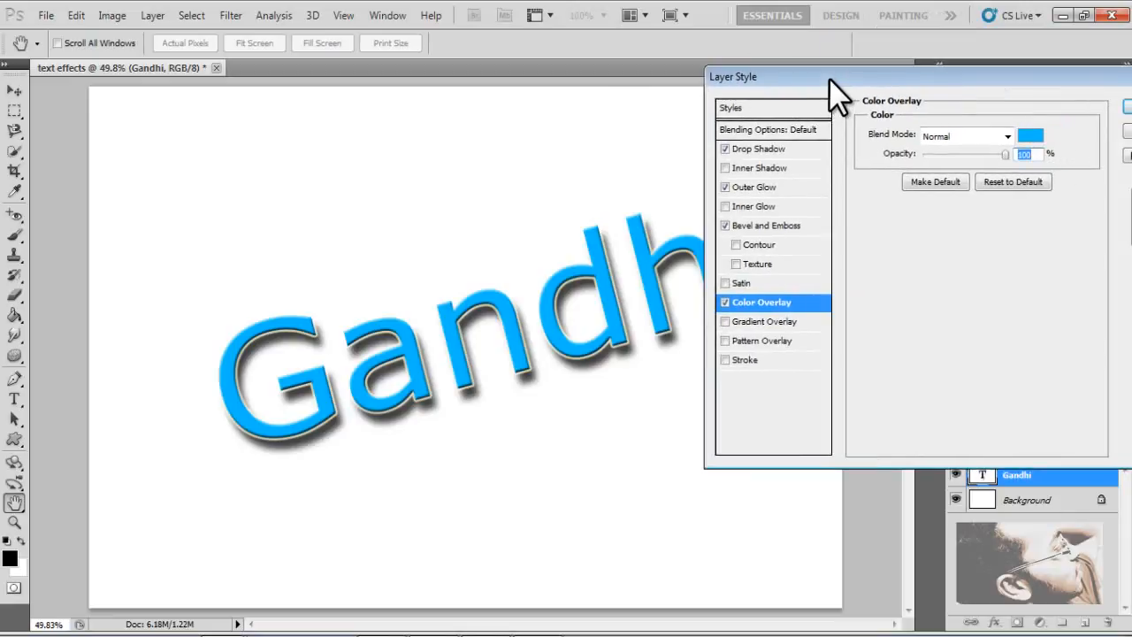
- Enable the Gradient Overlay effect on the Gandhi text and turn off Color Overlay
left_click(726, 321)
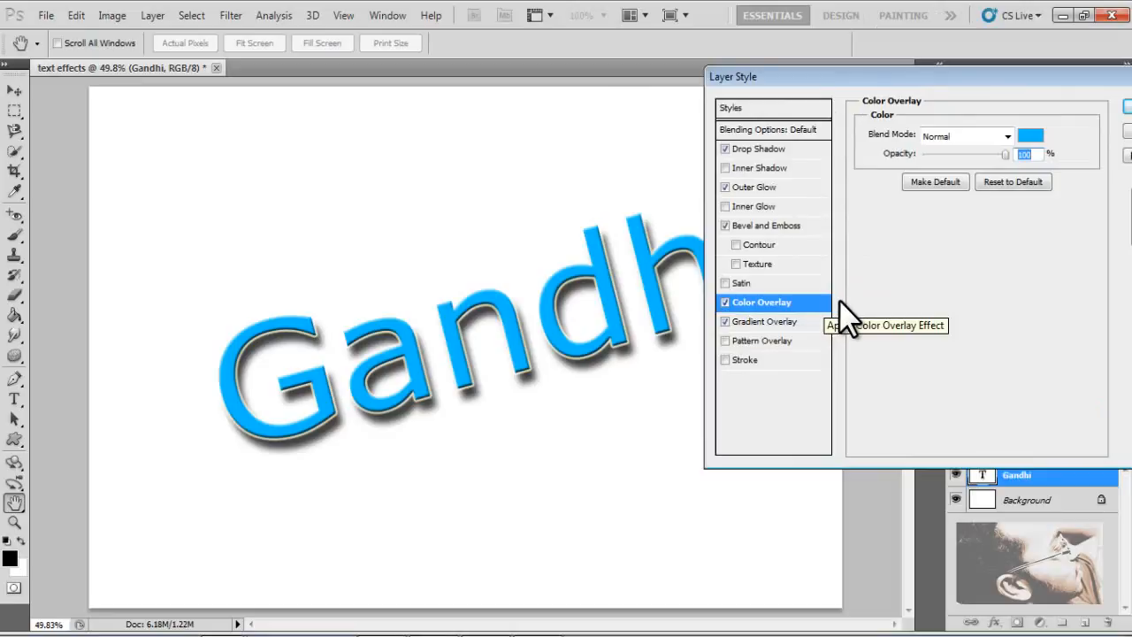
left_click(726, 301)
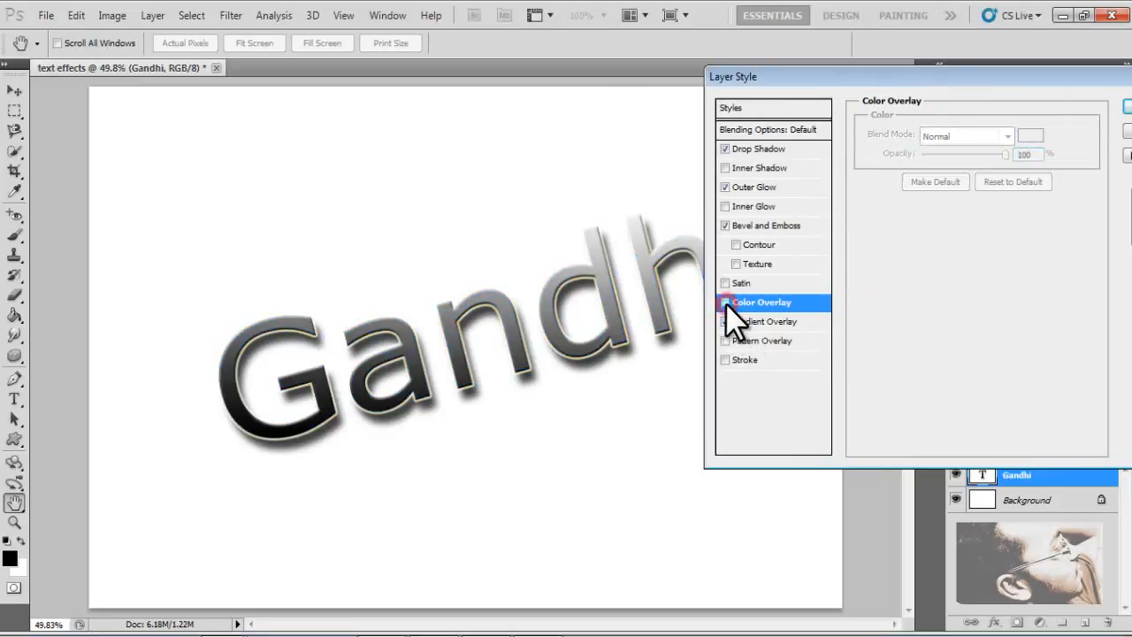
left_click_drag(797, 78, 956, 80)
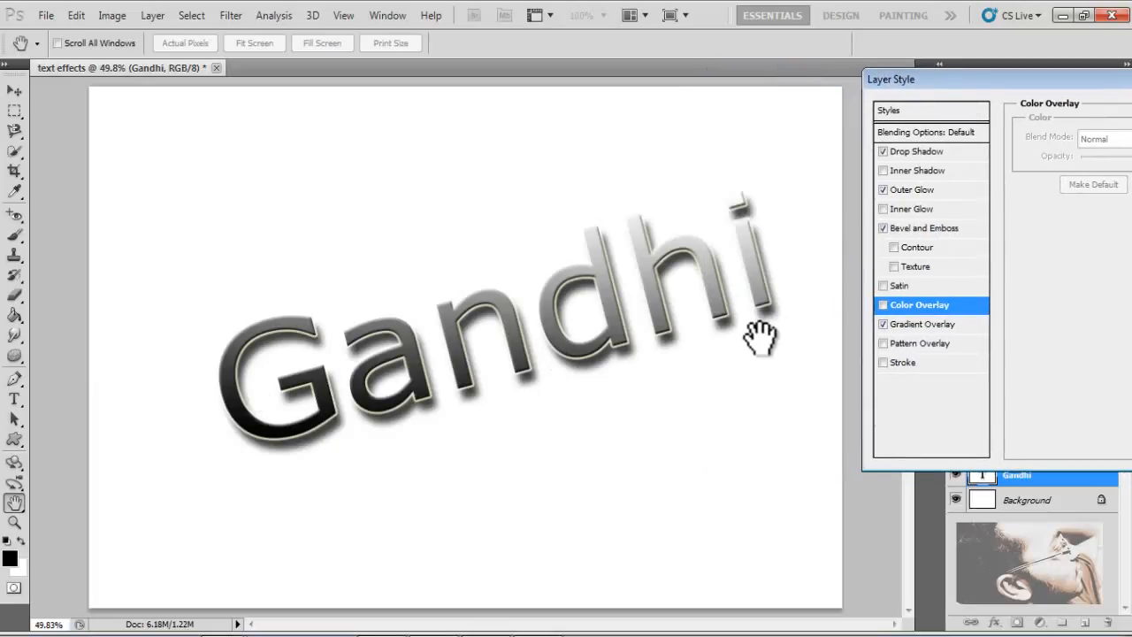
left_click_drag(1031, 79, 794, 68)
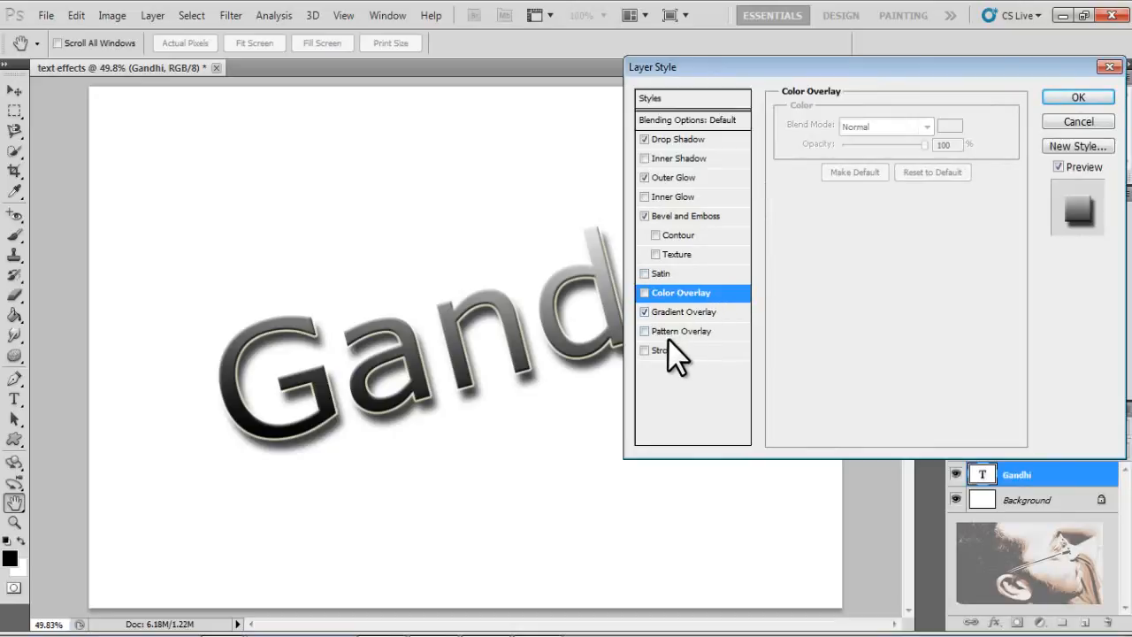
- Open the Gradient Overlay gradient editor, try the Copper and Orange, Yellow, Orange presets, and apply Transparent Rainbow
left_click(669, 312)
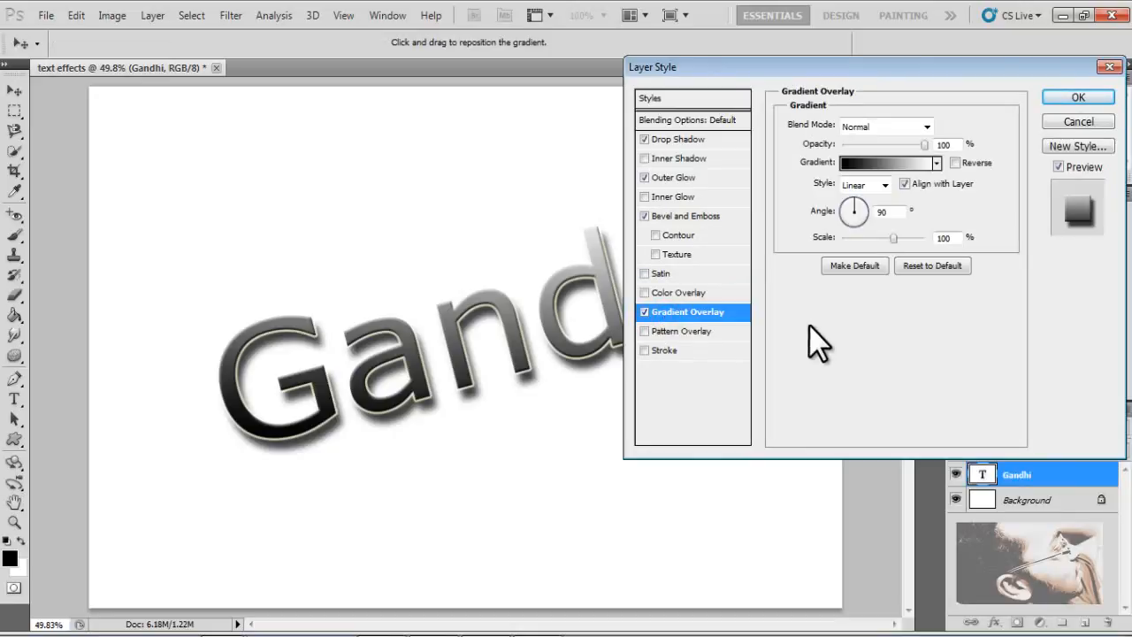
left_click(867, 164)
left_click_drag(635, 88, 977, 105)
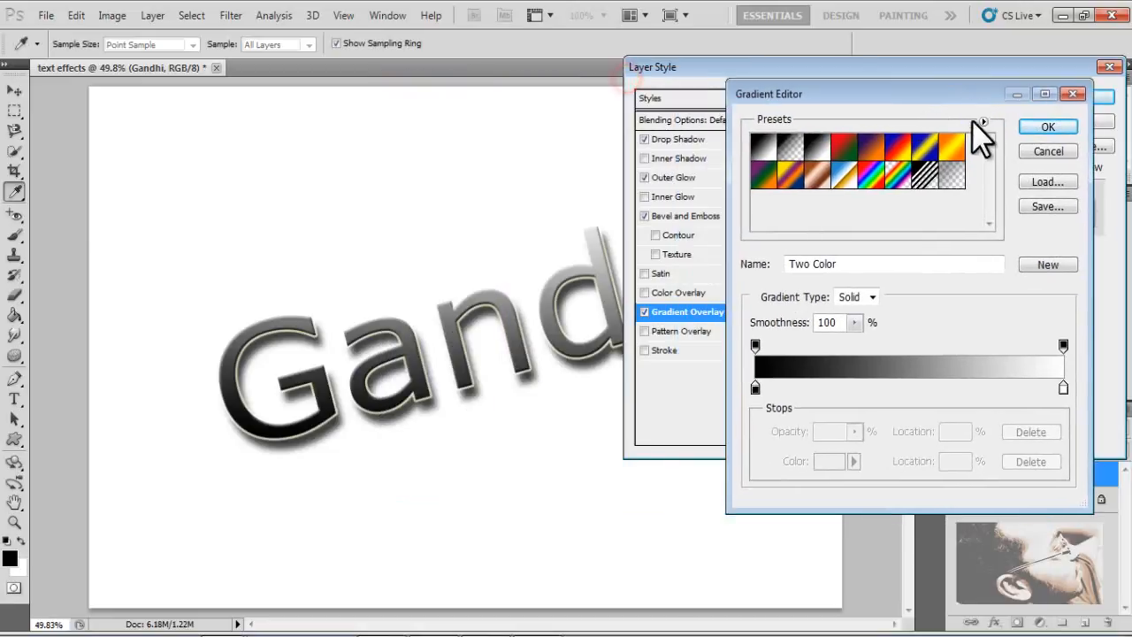
left_click(817, 177)
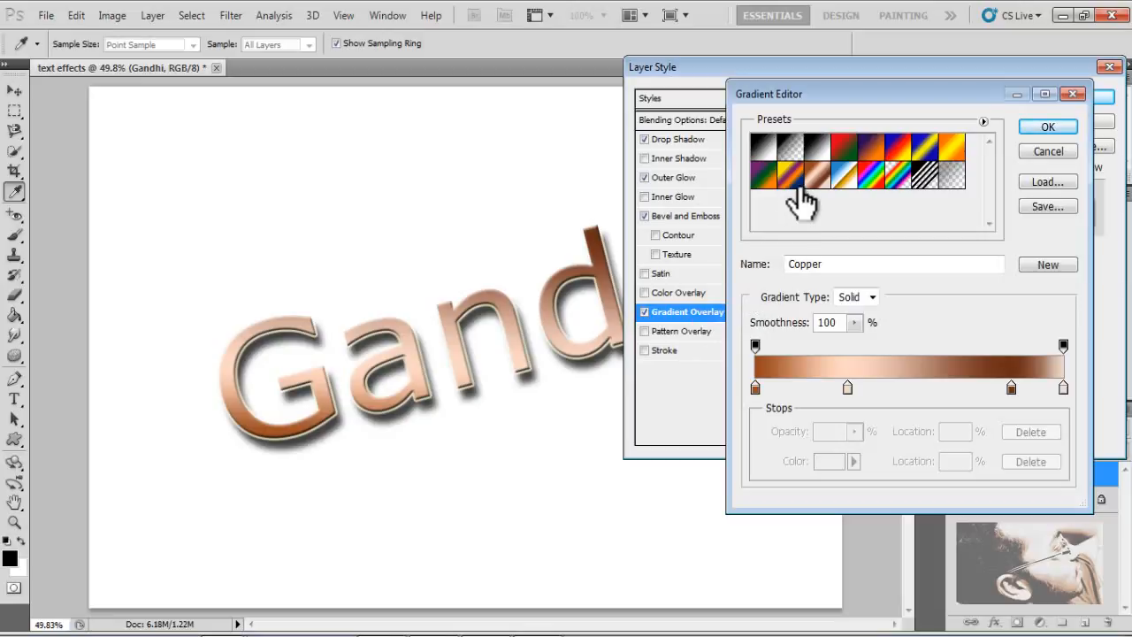
left_click(955, 148)
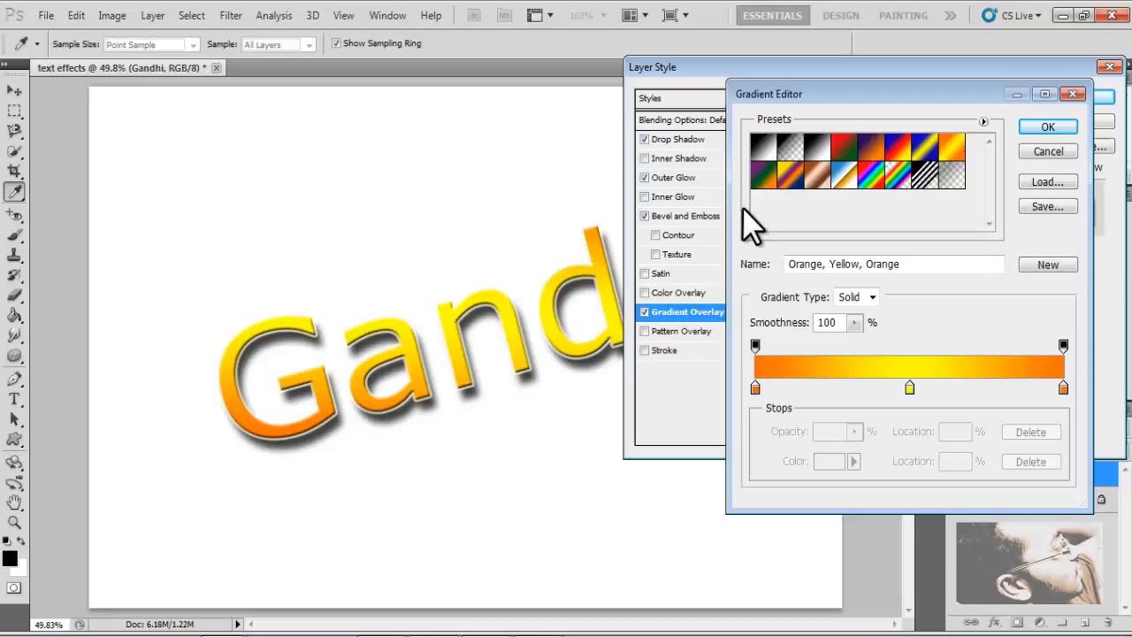
left_click(900, 184)
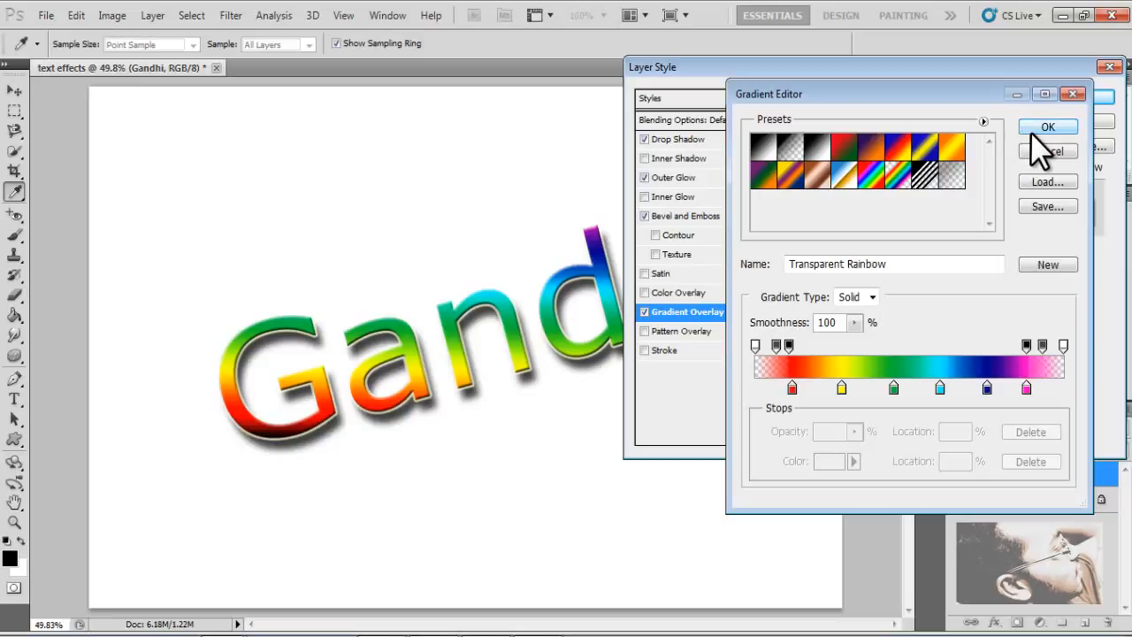
left_click(1031, 131)
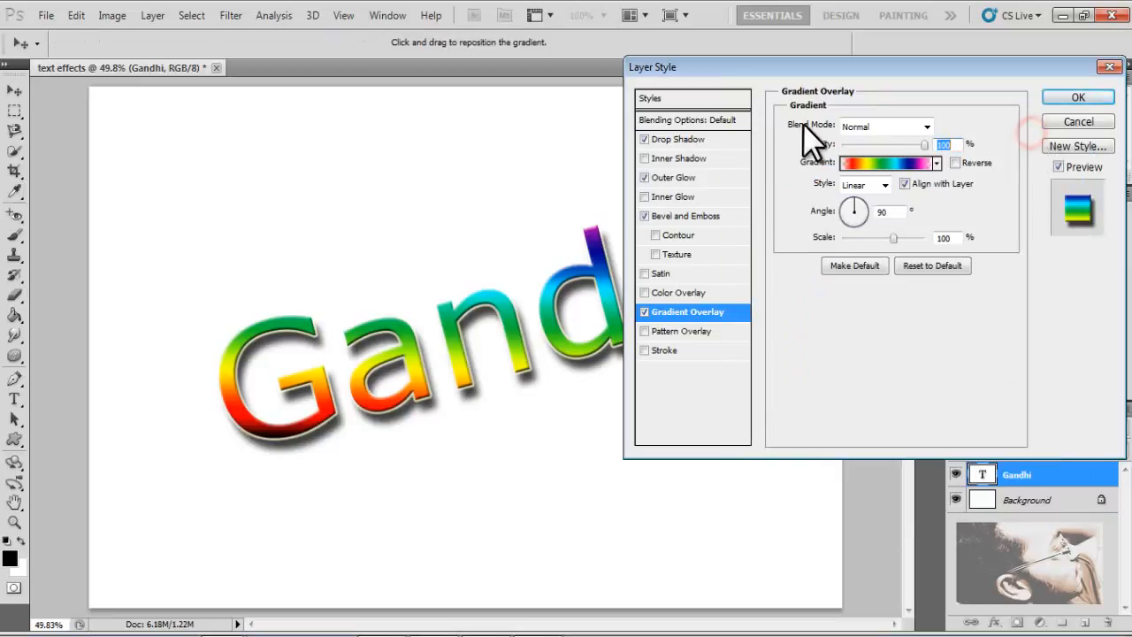
- Reopen the gradient editor, load the Chrome preset and drag its colour stops to new positions
left_click_drag(840, 71, 912, 65)
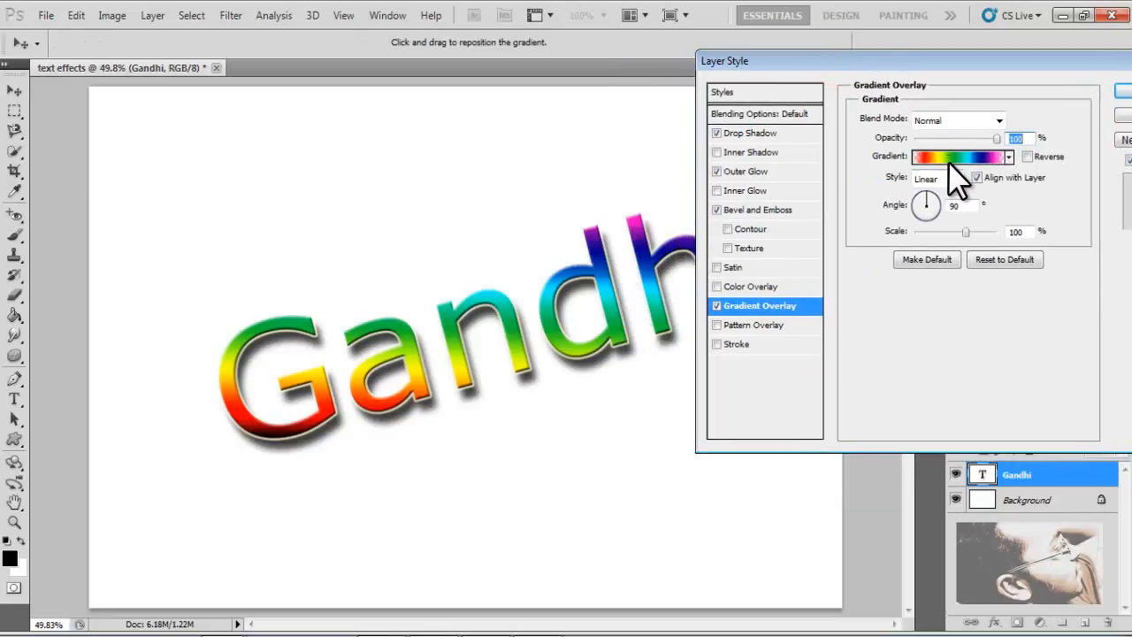
left_click(960, 157)
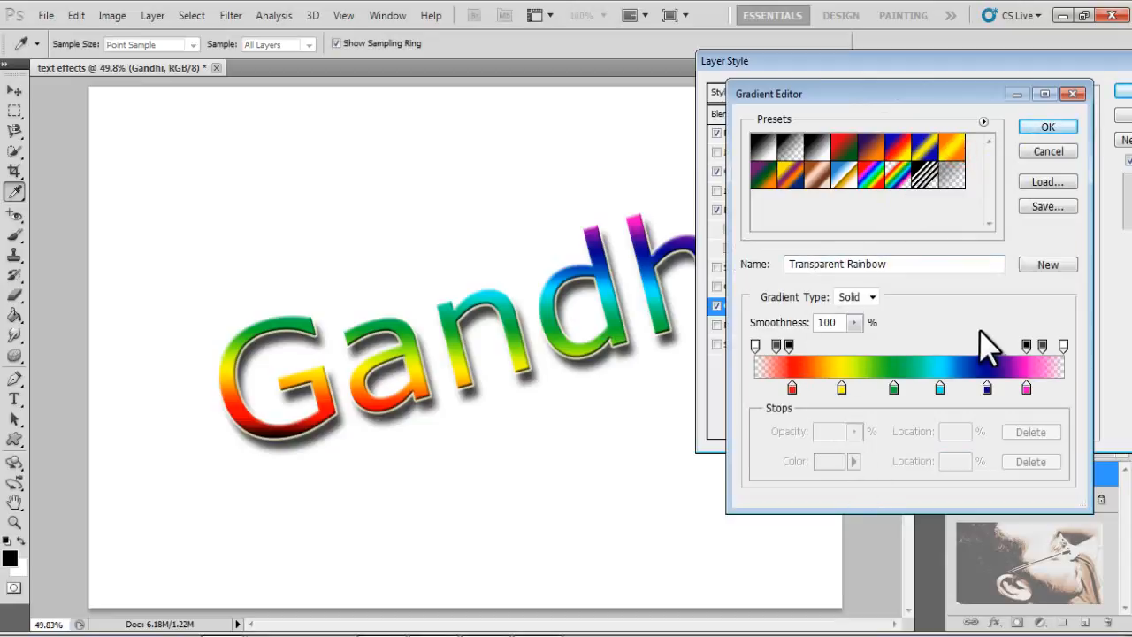
left_click(842, 175)
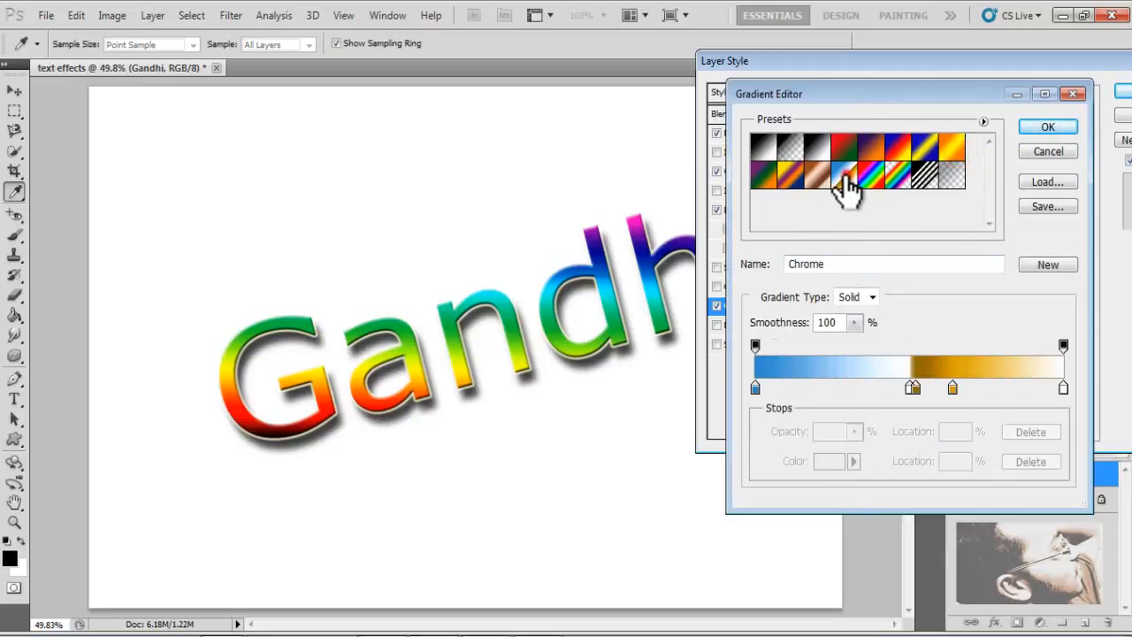
left_click_drag(953, 389, 1047, 389)
left_click_drag(912, 390, 993, 390)
left_click(911, 390)
mouse_move(912, 389)
left_mouse_down()
mouse_move(988, 389)
mouse_move(906, 389)
left_mouse_up()
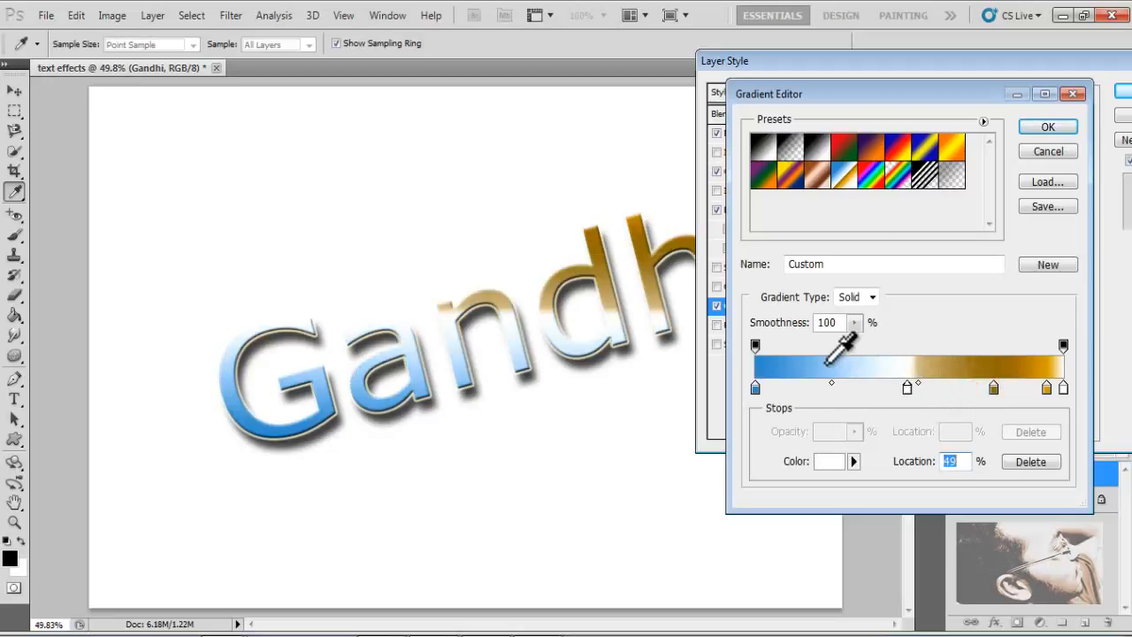
- Set the first gradient stop's colour to white ffffff
double_click(755, 389)
left_click_drag(754, 394, 733, 164)
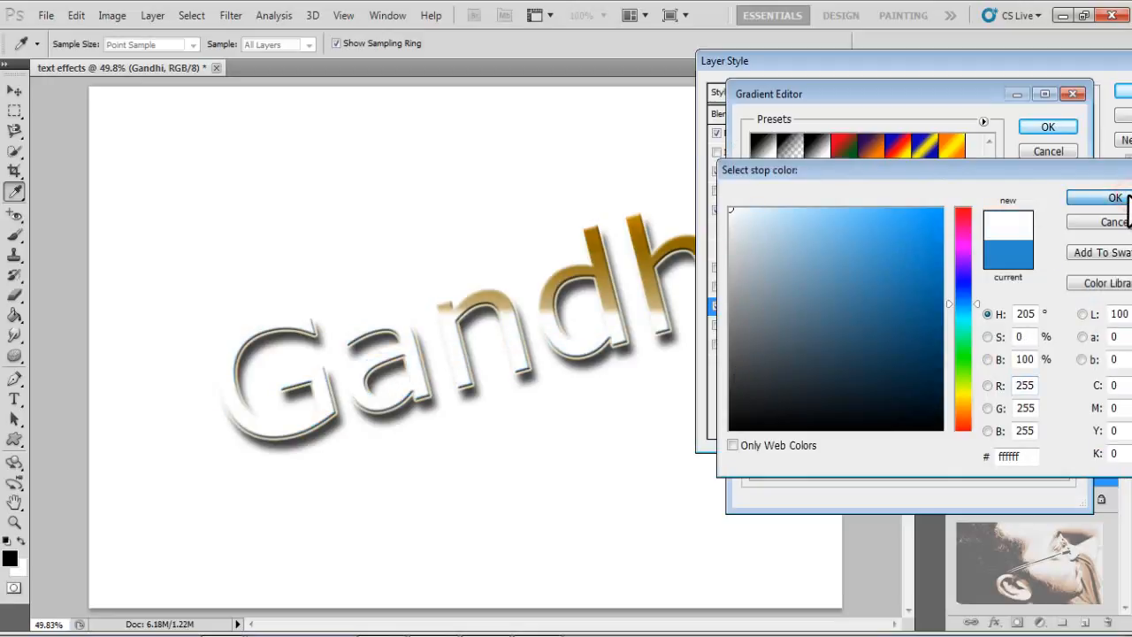
left_click(1120, 196)
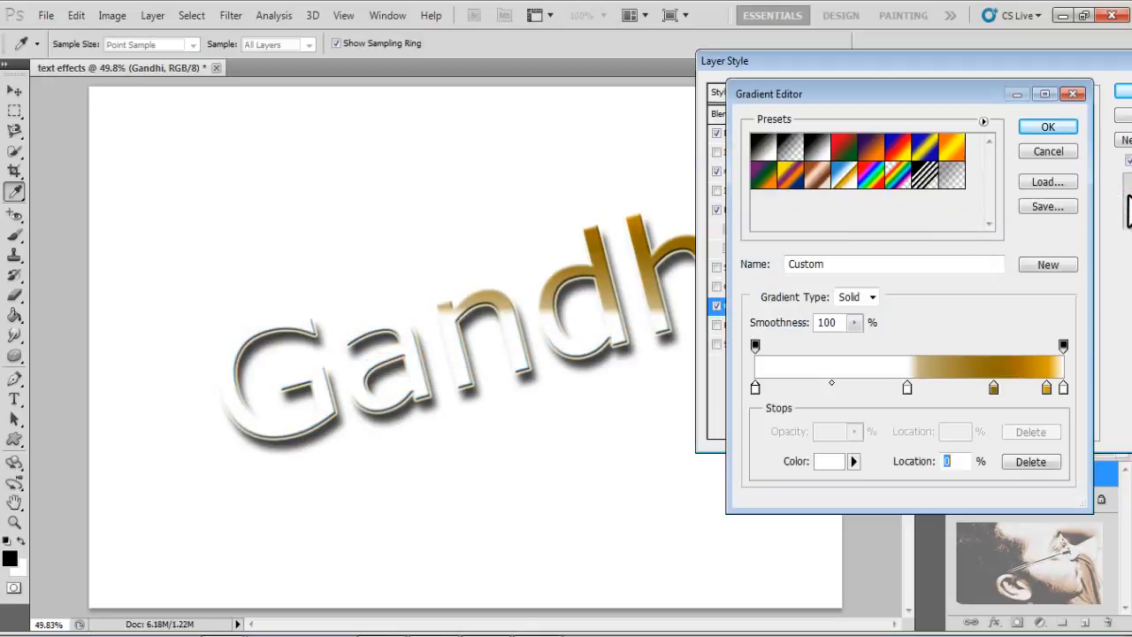
- Set the colour stop near the right end of the gradient to light blue 8ad7ff
left_click(1047, 389)
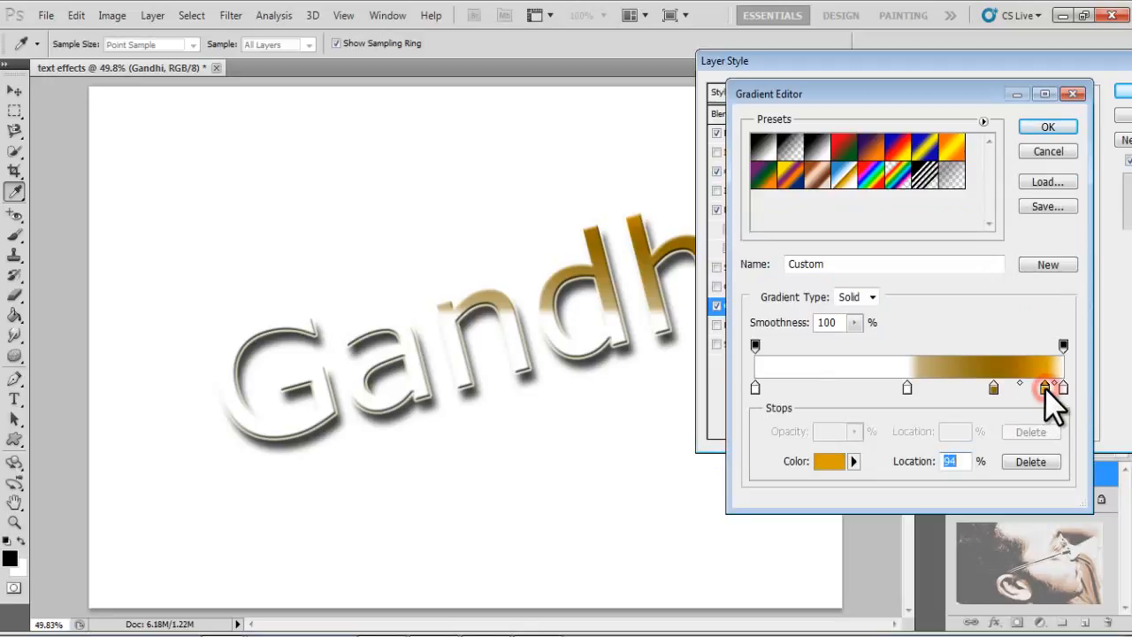
double_click(1045, 387)
left_click(931, 402)
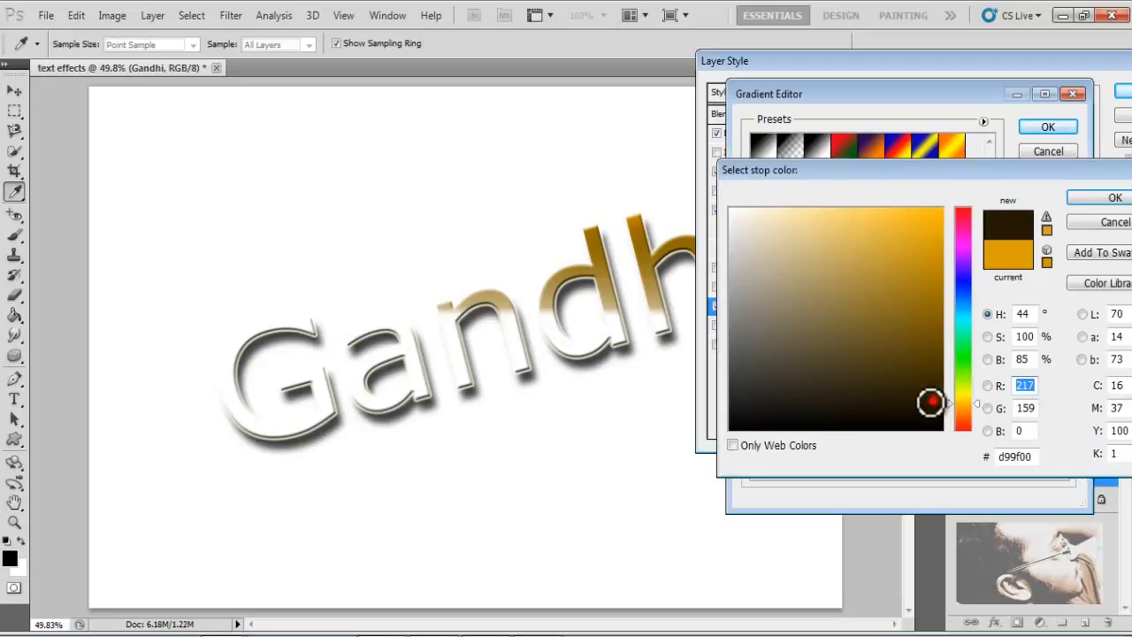
left_click(960, 305)
mouse_move(891, 236)
left_mouse_down()
mouse_move(890, 161)
mouse_move(675, 138)
mouse_move(827, 139)
left_mouse_up()
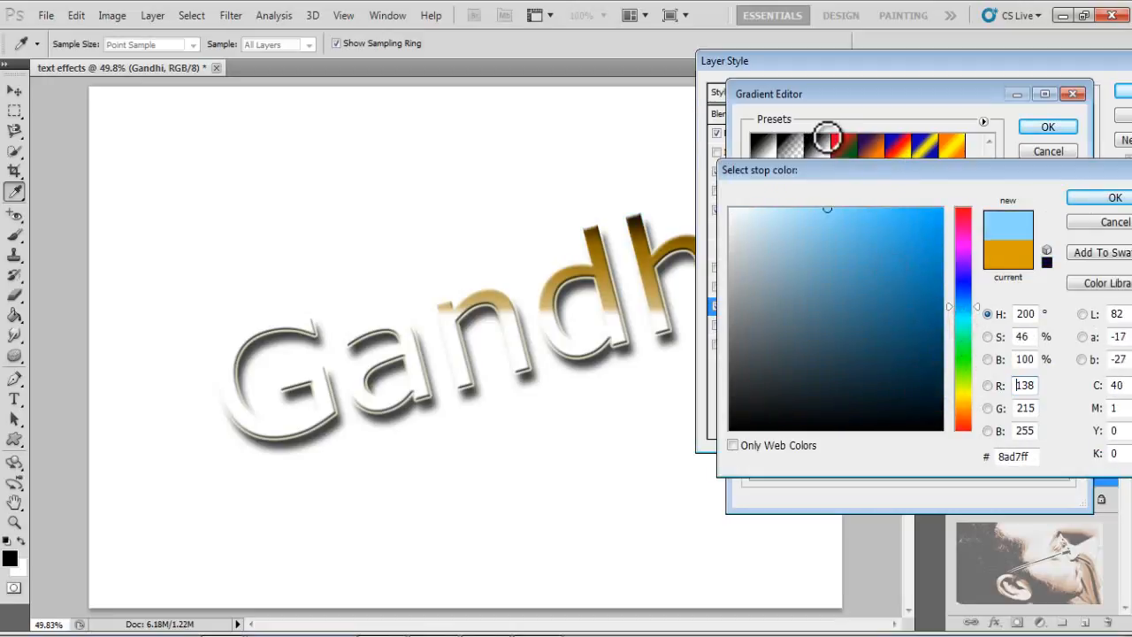
left_click(1110, 198)
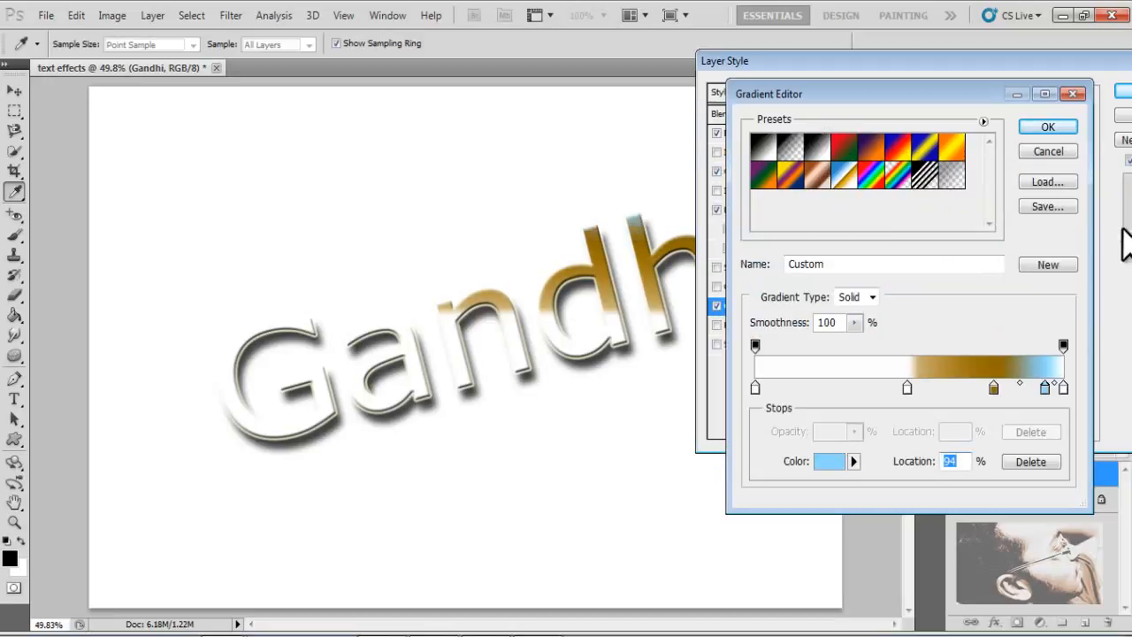
- Delete the brown colour stops from the gradient
left_click(994, 389)
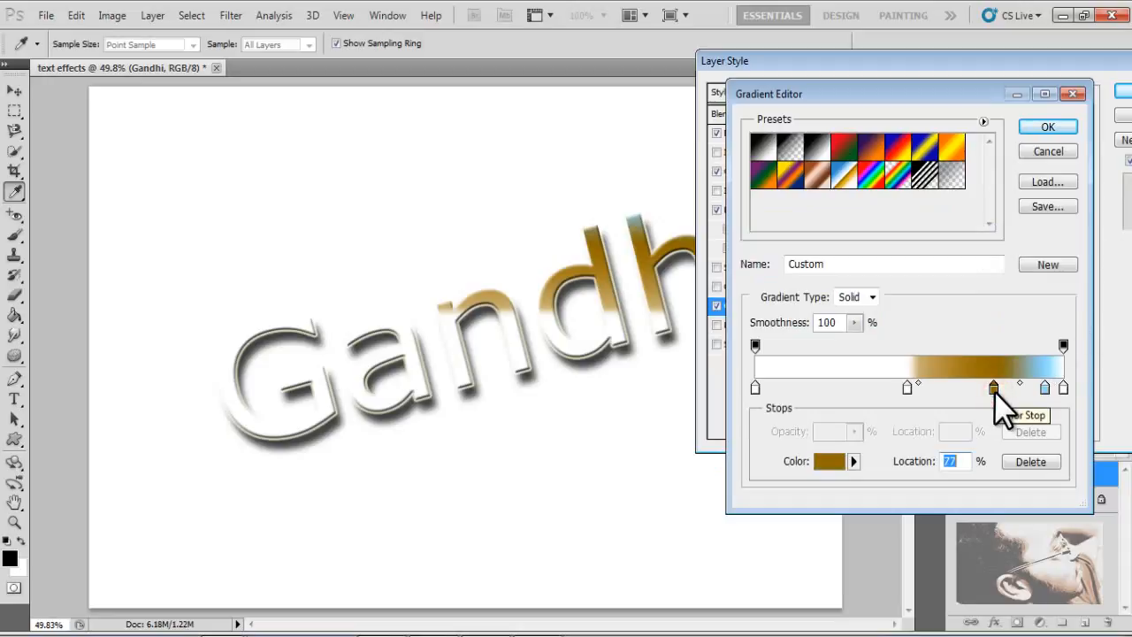
key("BackSpace")
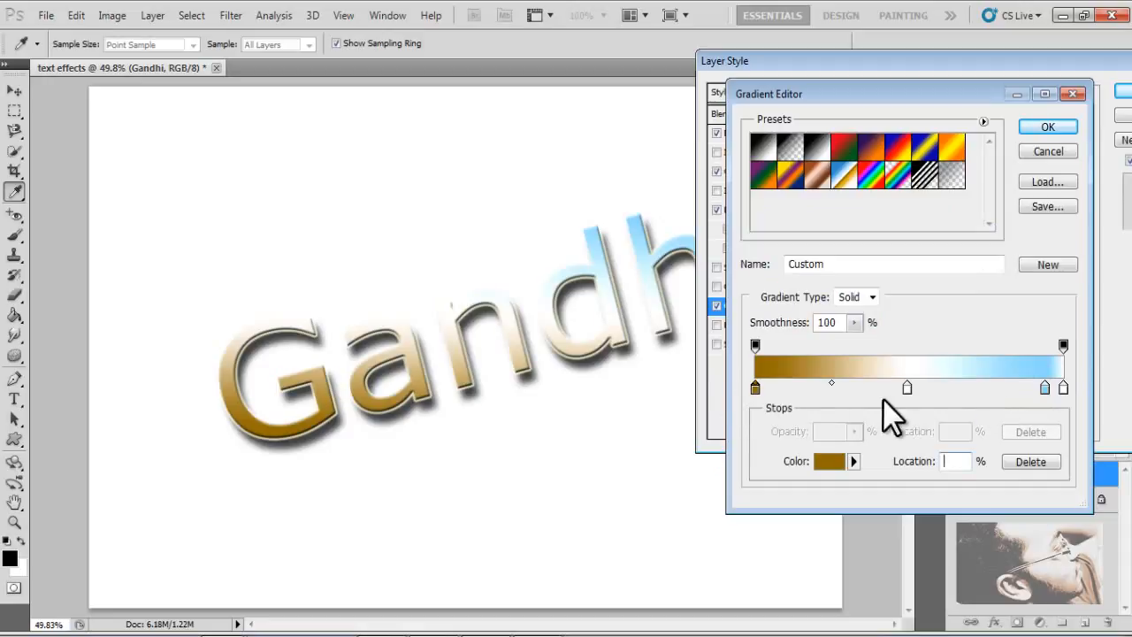
left_click(750, 391)
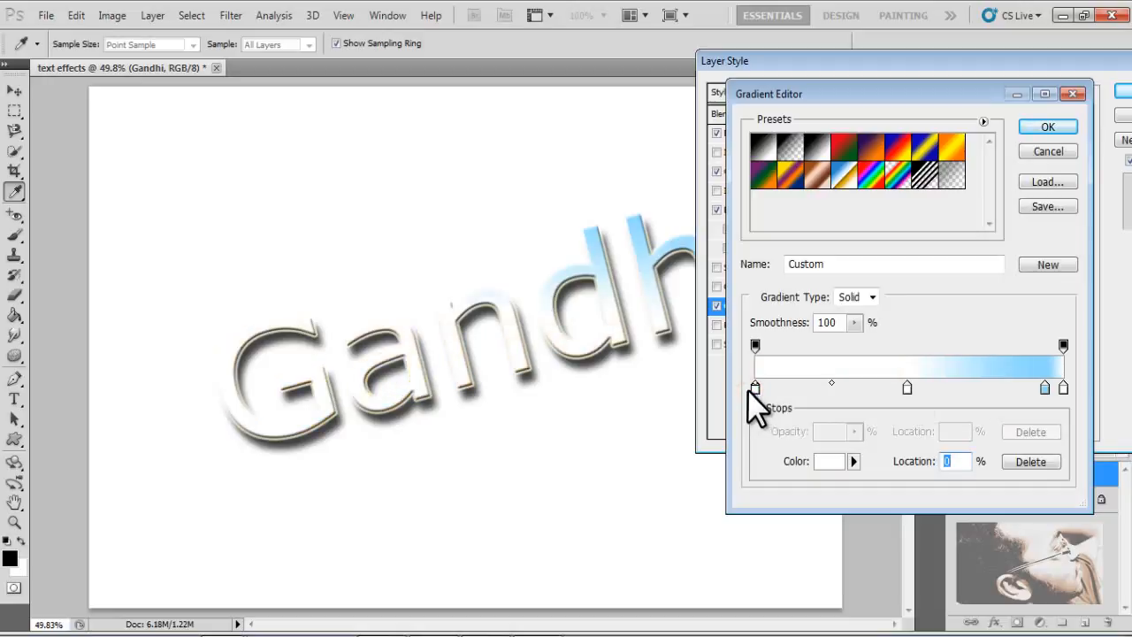
- Move the blue stop to 67% and the white stop to 27%, then confirm the custom gradient
left_click(1042, 390)
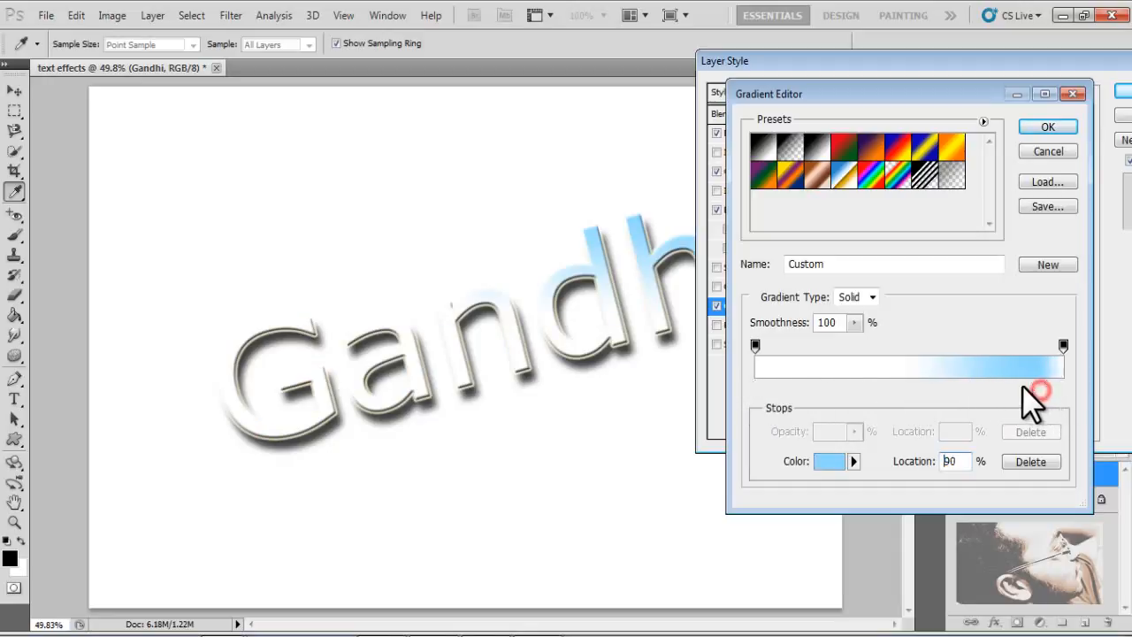
left_click_drag(1022, 386, 988, 388)
left_click(911, 389)
left_click_drag(904, 389, 869, 389)
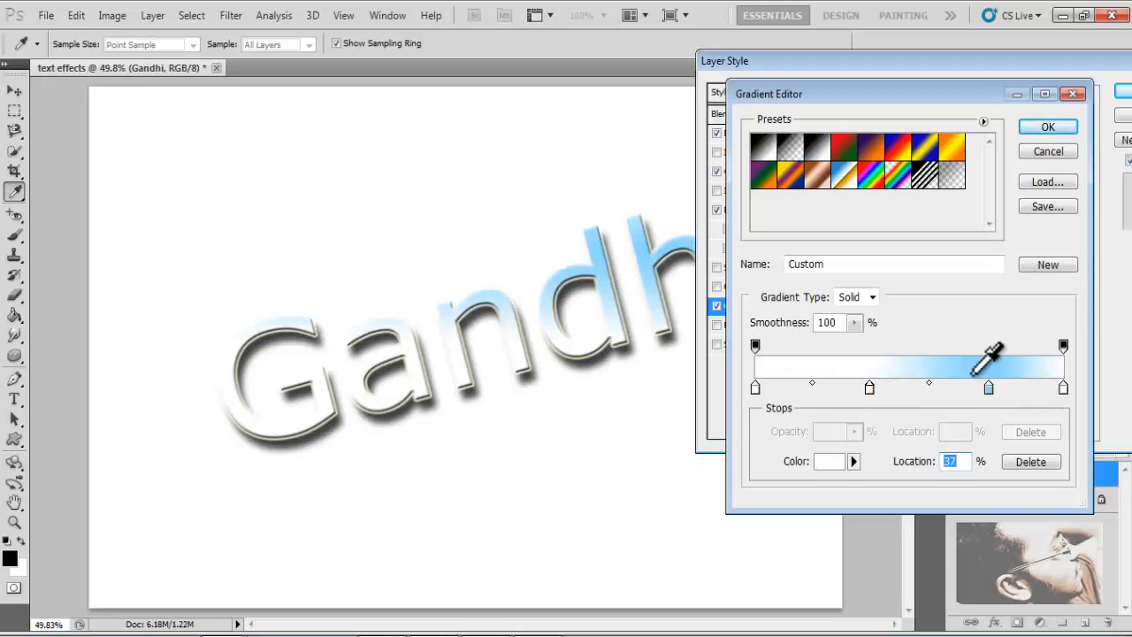
left_click_drag(989, 388, 961, 387)
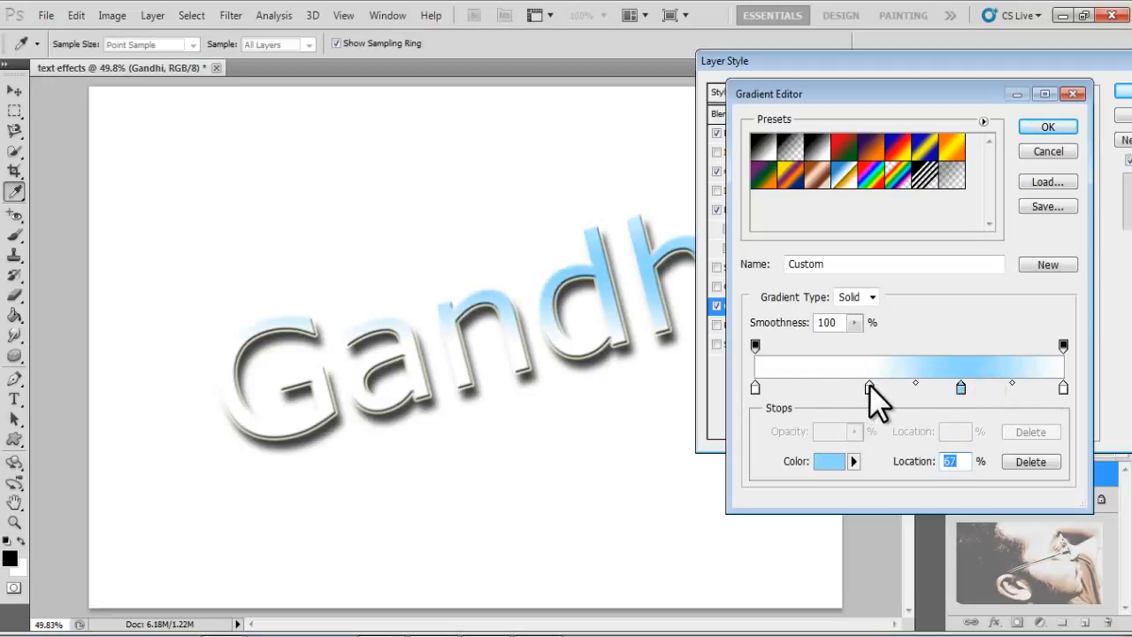
left_click_drag(869, 386, 838, 393)
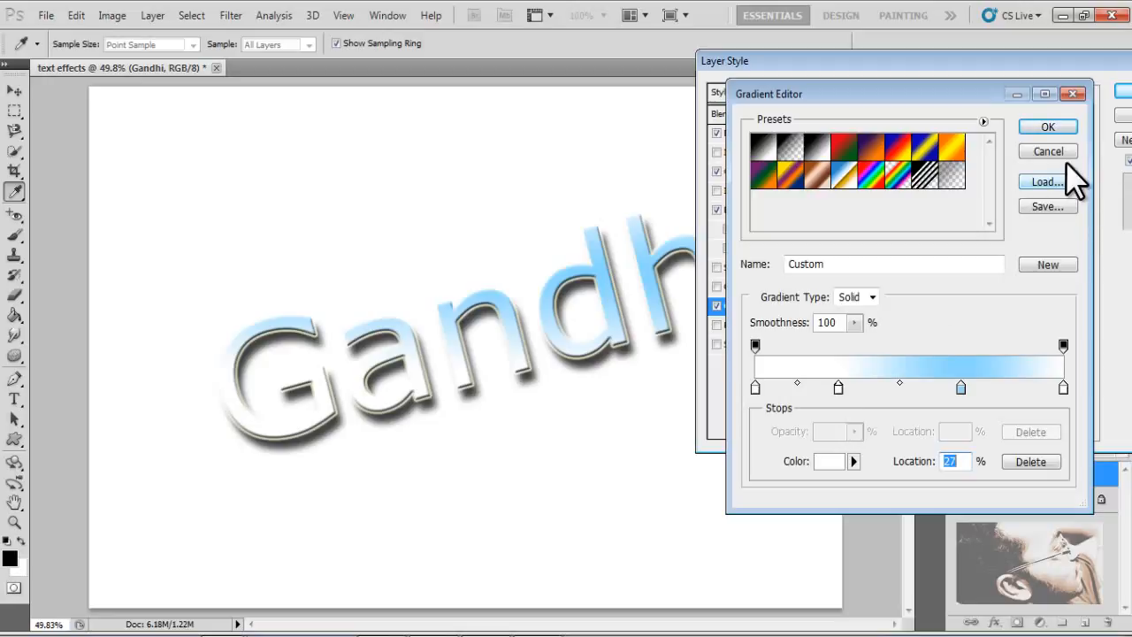
left_click(1067, 124)
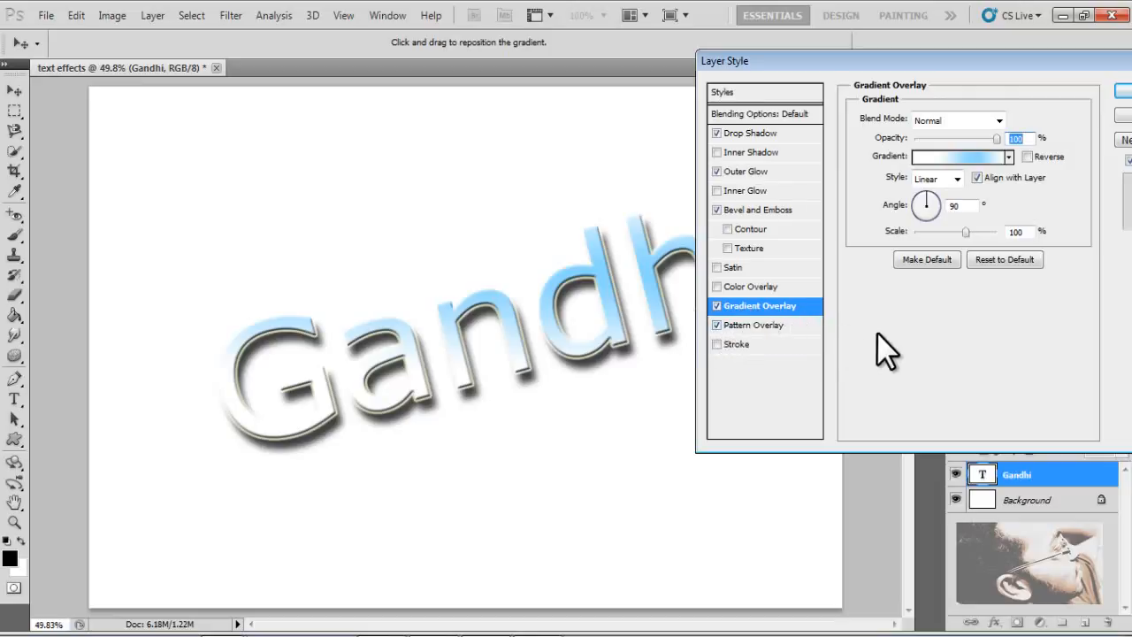
- Turn off Gradient Overlay, open the Pattern Overlay settings and choose the Dye pattern
left_click(715, 306)
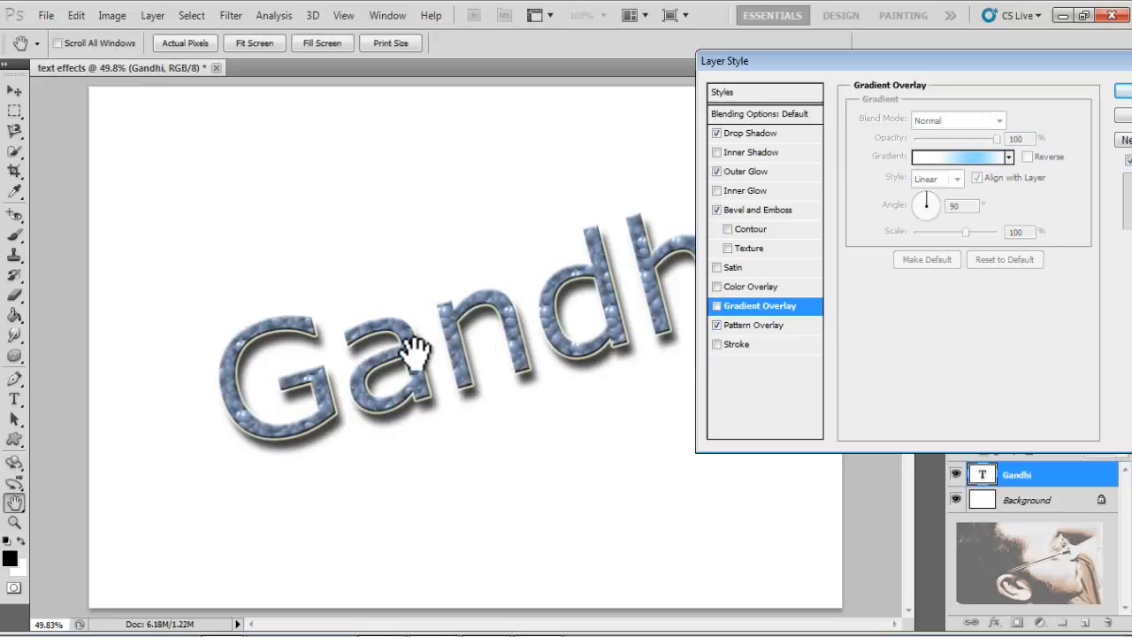
left_click(736, 326)
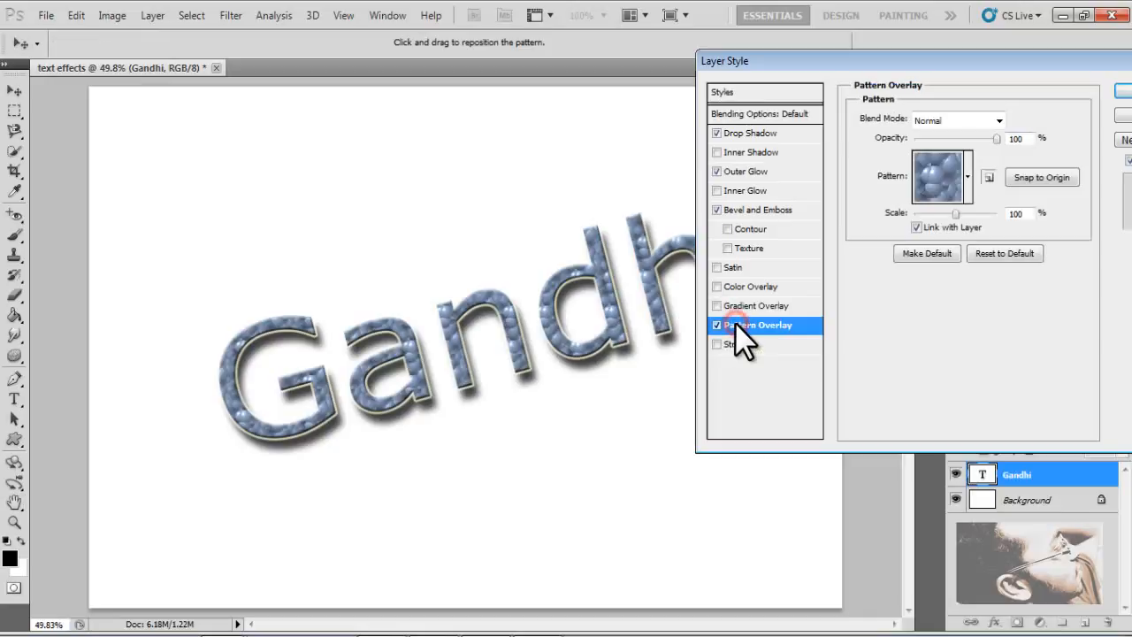
left_click(965, 176)
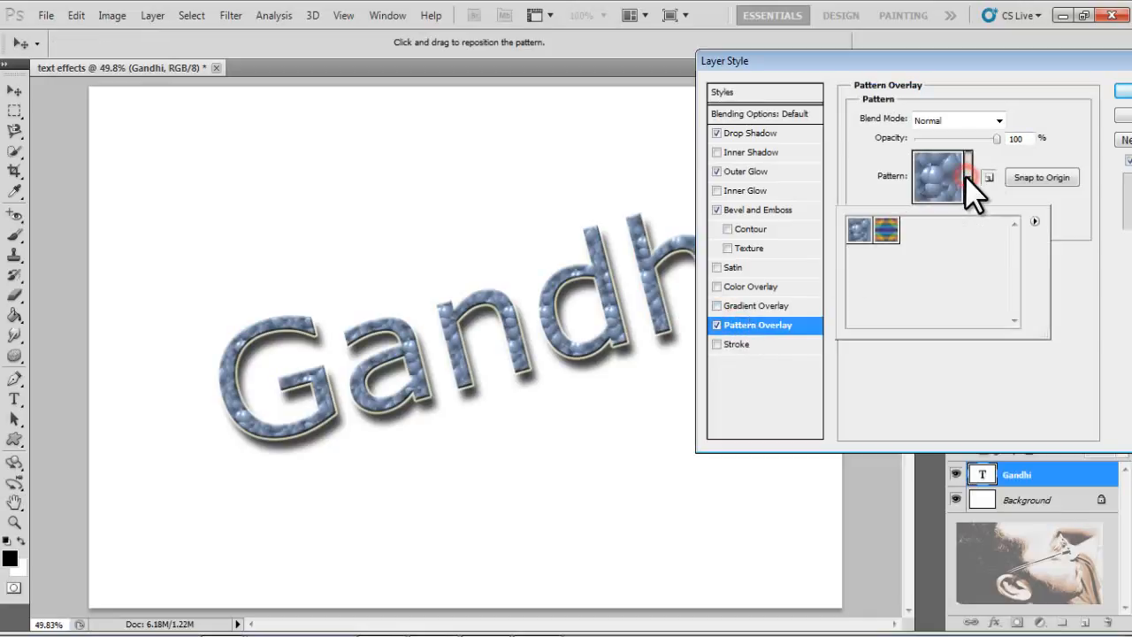
left_click(887, 232)
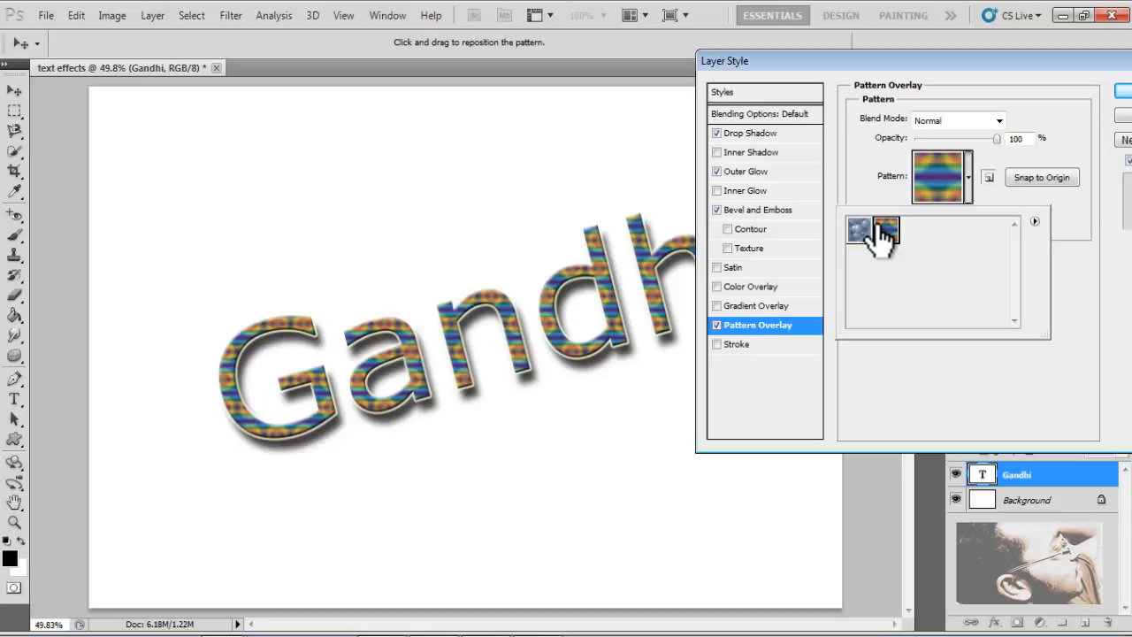
- Enable the Stroke effect, open its settings, and turn off Pattern Overlay
left_click(1070, 203)
left_click_drag(1080, 60, 954, 101)
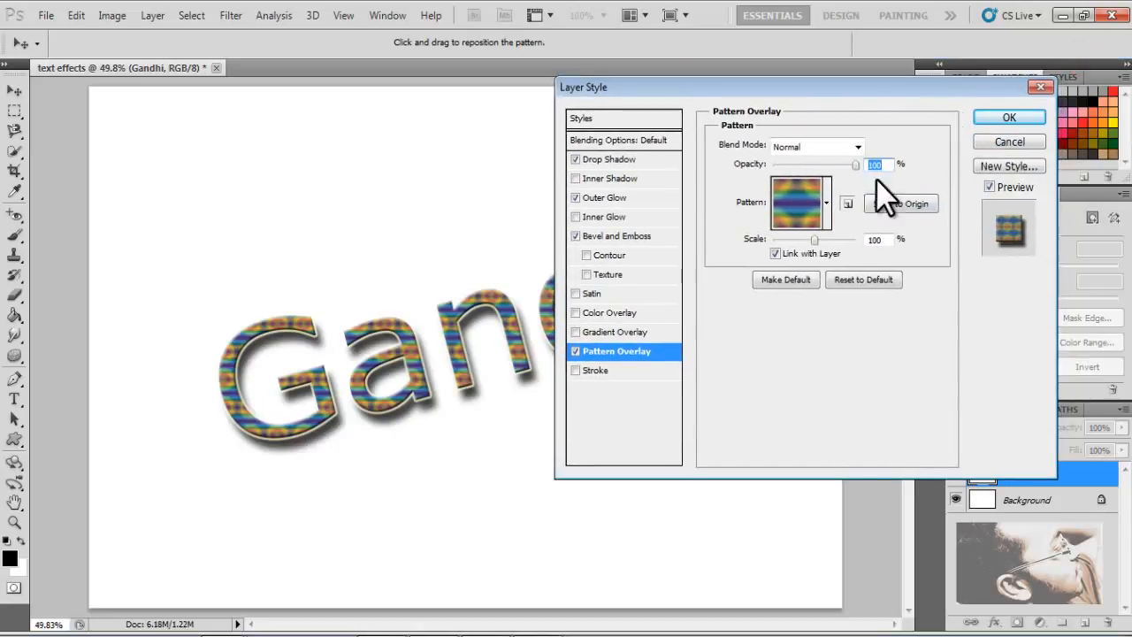
left_click(576, 369)
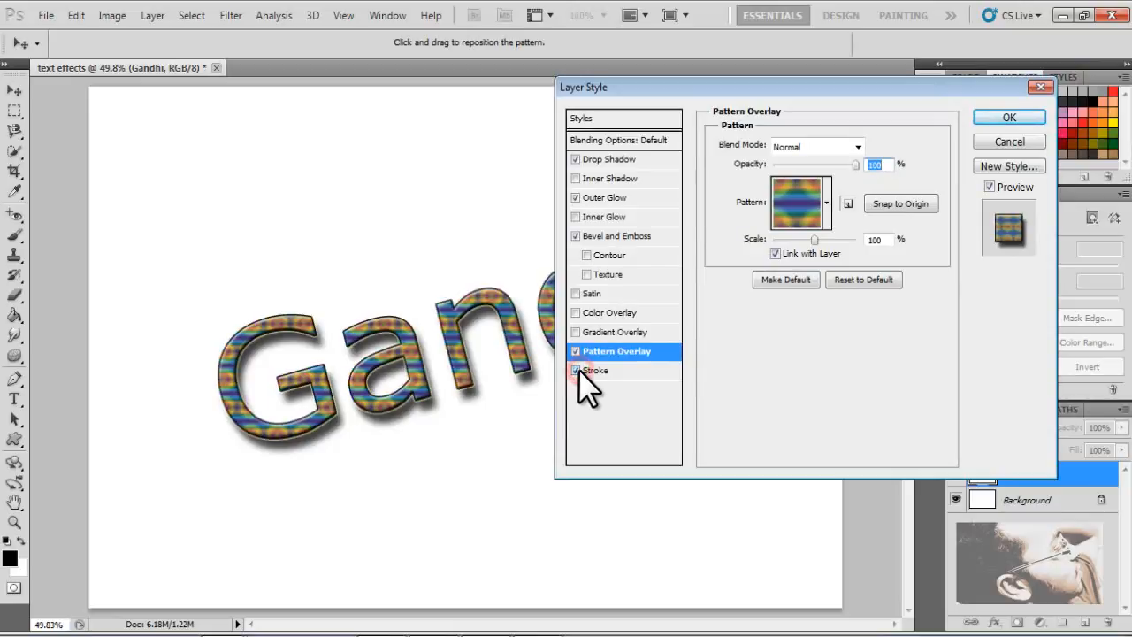
left_click_drag(777, 79, 990, 67)
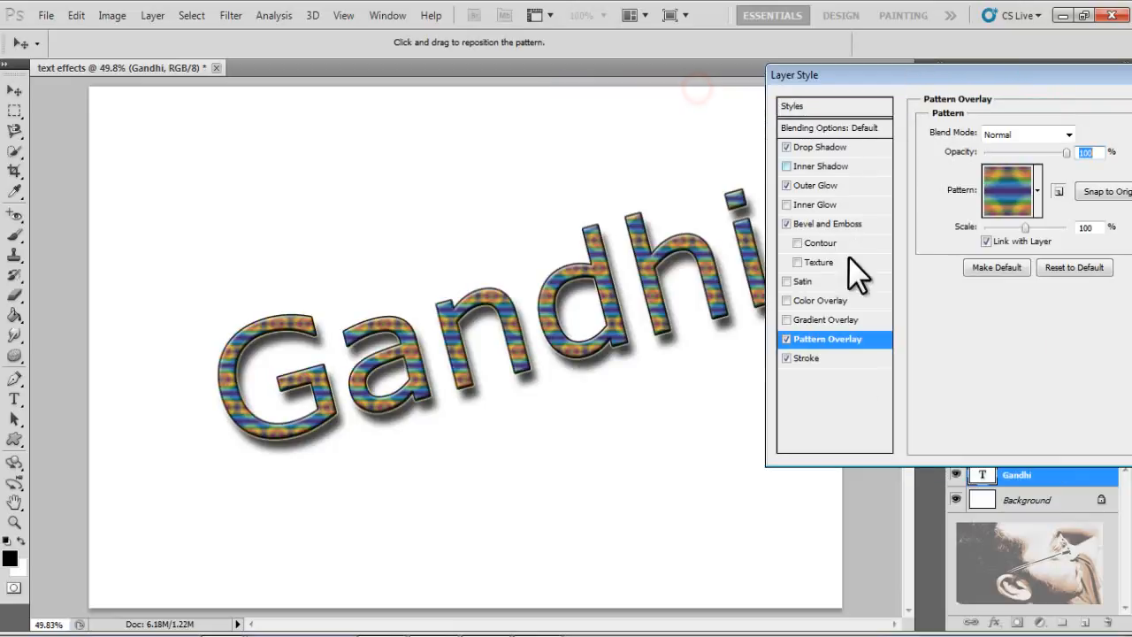
left_click(838, 357)
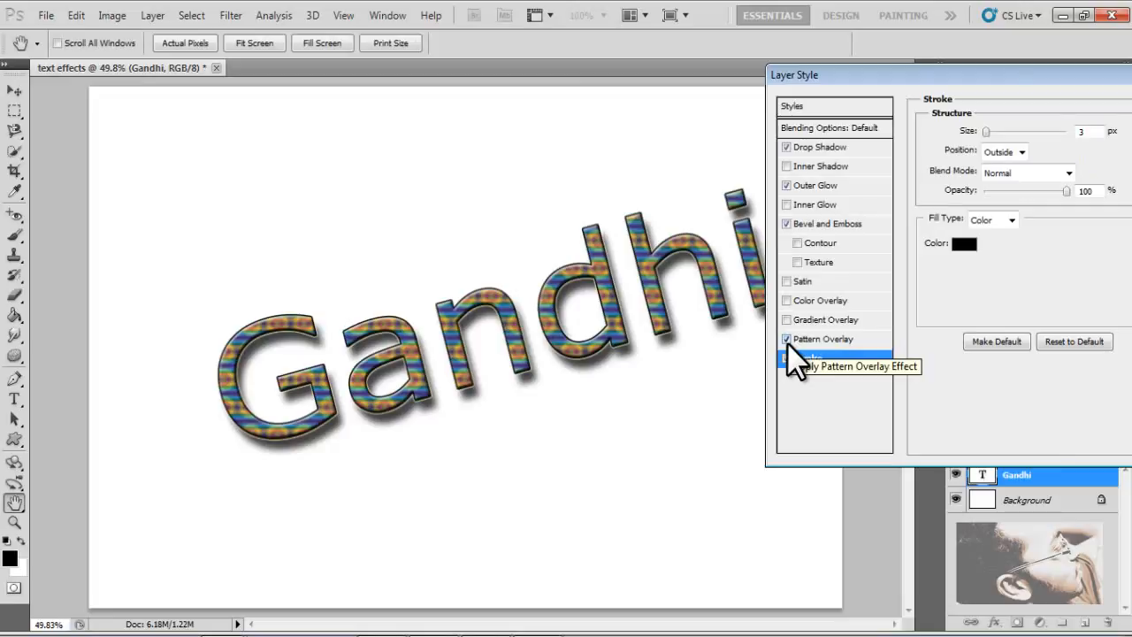
left_click(786, 340)
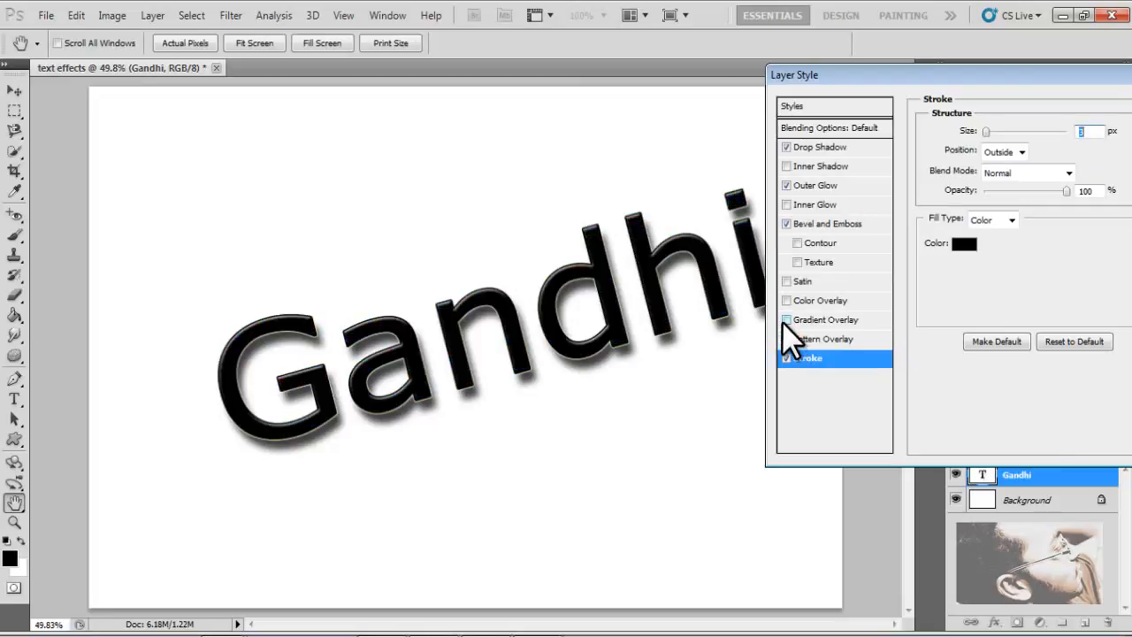
- Turn Gradient Overlay back on in the layer style
left_click(786, 319)
left_click_drag(874, 74, 944, 49)
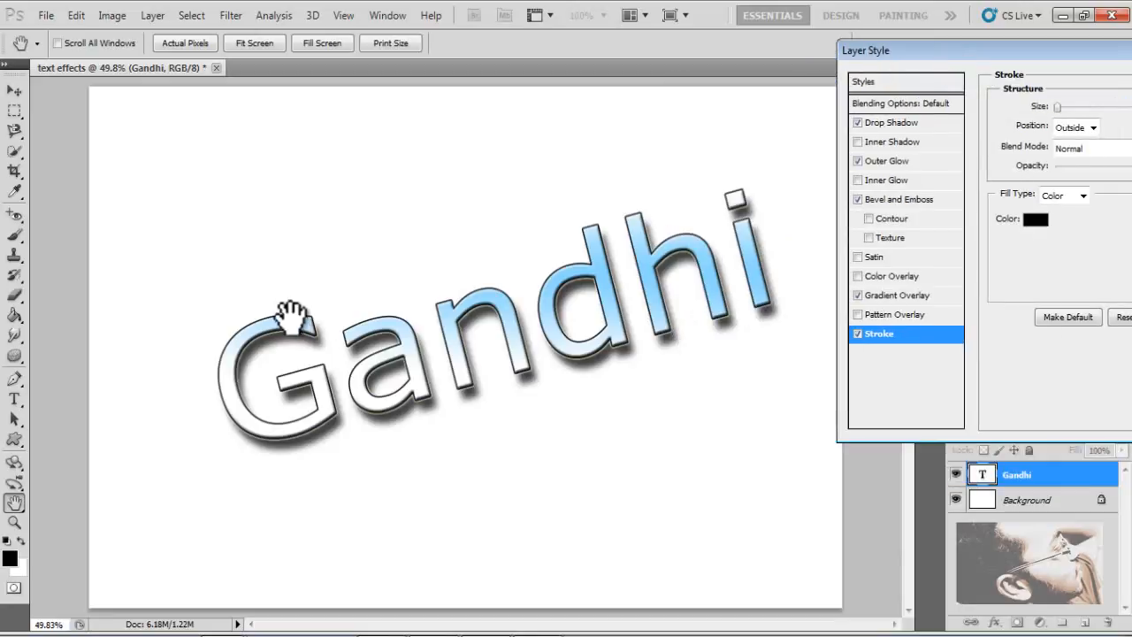
left_click_drag(977, 50, 628, 97)
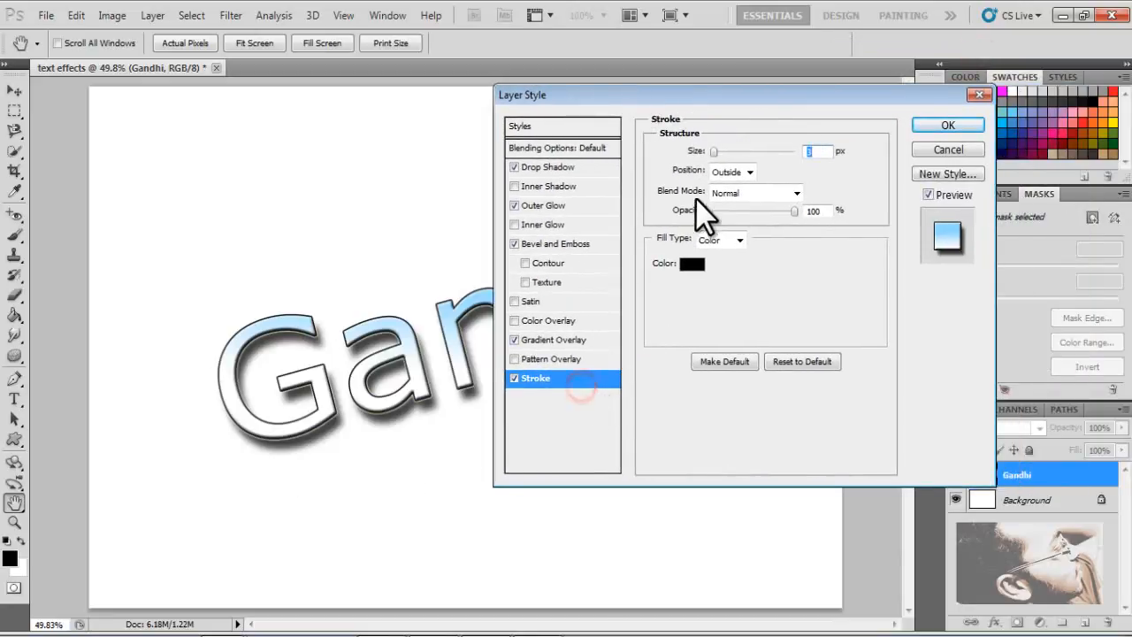
- Set the stroke size to 21 px, keeping the Outside position
left_click_drag(715, 151, 737, 148)
mouse_move(699, 97)
left_mouse_down()
mouse_move(1073, 47)
mouse_move(849, 161)
mouse_move(651, 366)
mouse_move(826, 269)
left_mouse_up()
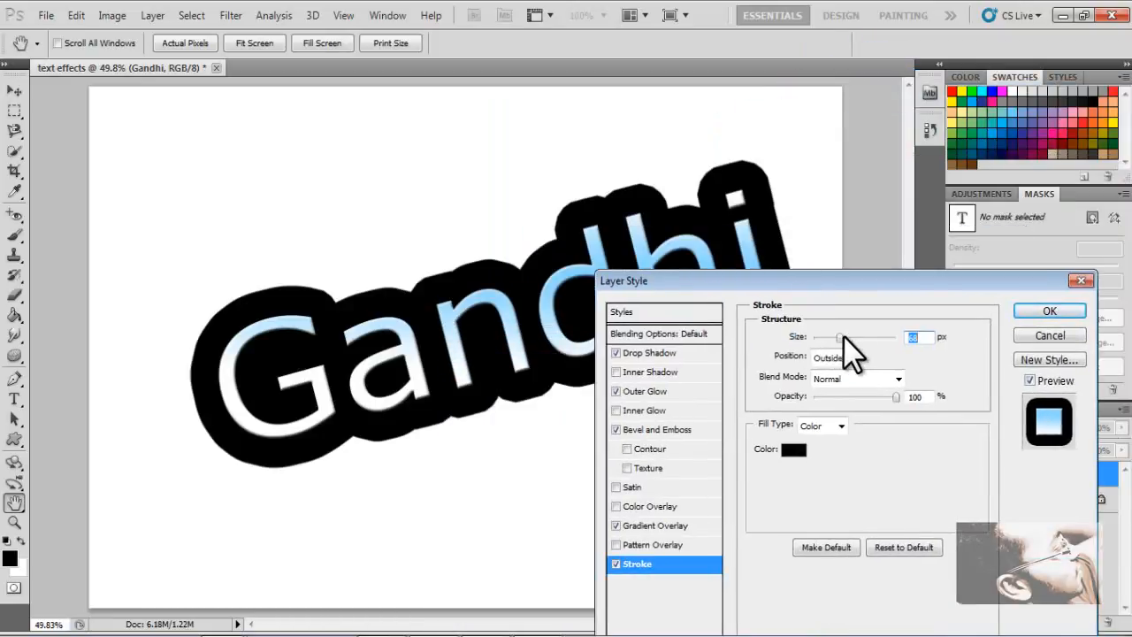
left_click(840, 338)
left_click_drag(840, 339, 824, 341)
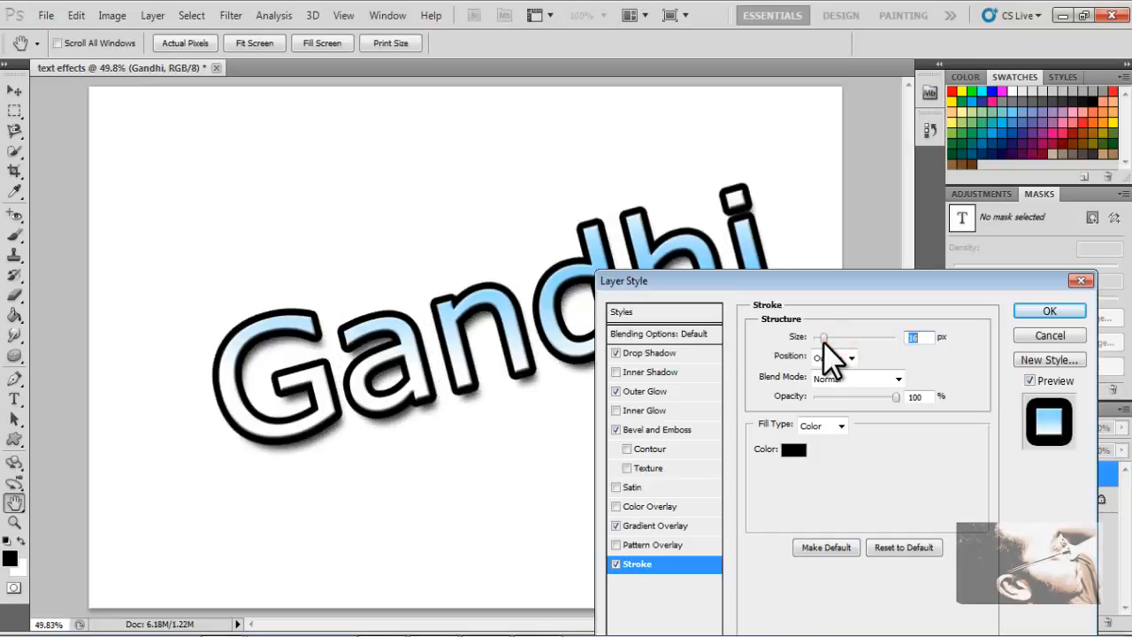
mouse_move(654, 280)
left_mouse_down()
mouse_move(910, 257)
mouse_move(535, 252)
left_mouse_up()
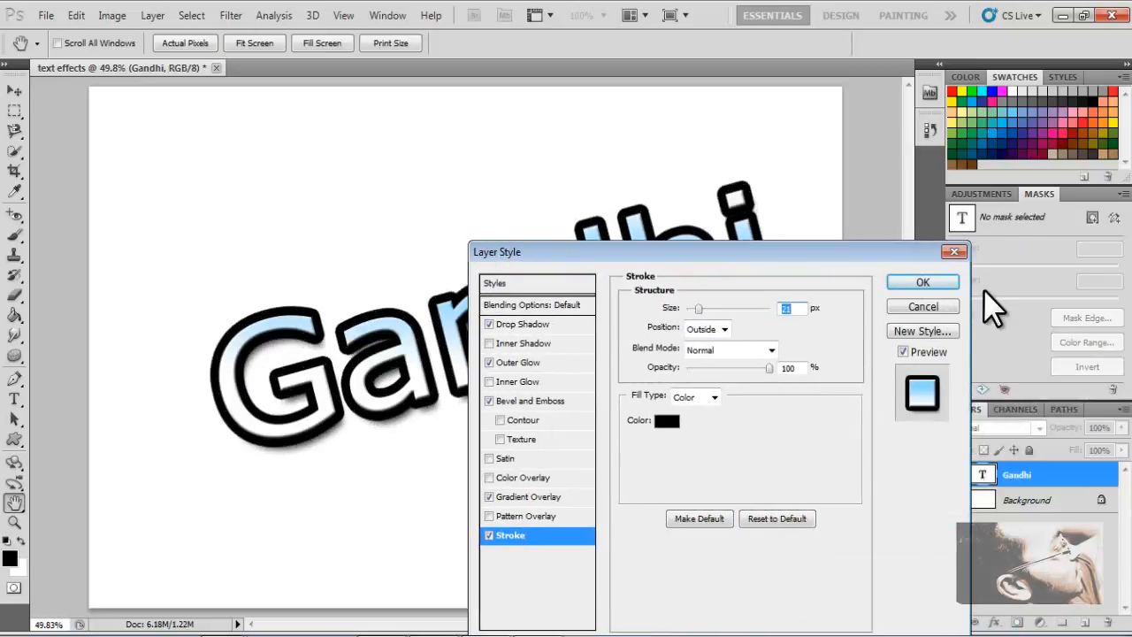
left_click(725, 329)
left_click(725, 329)
left_click(799, 329)
mouse_move(769, 368)
left_mouse_down()
mouse_move(693, 369)
mouse_move(769, 368)
left_mouse_up()
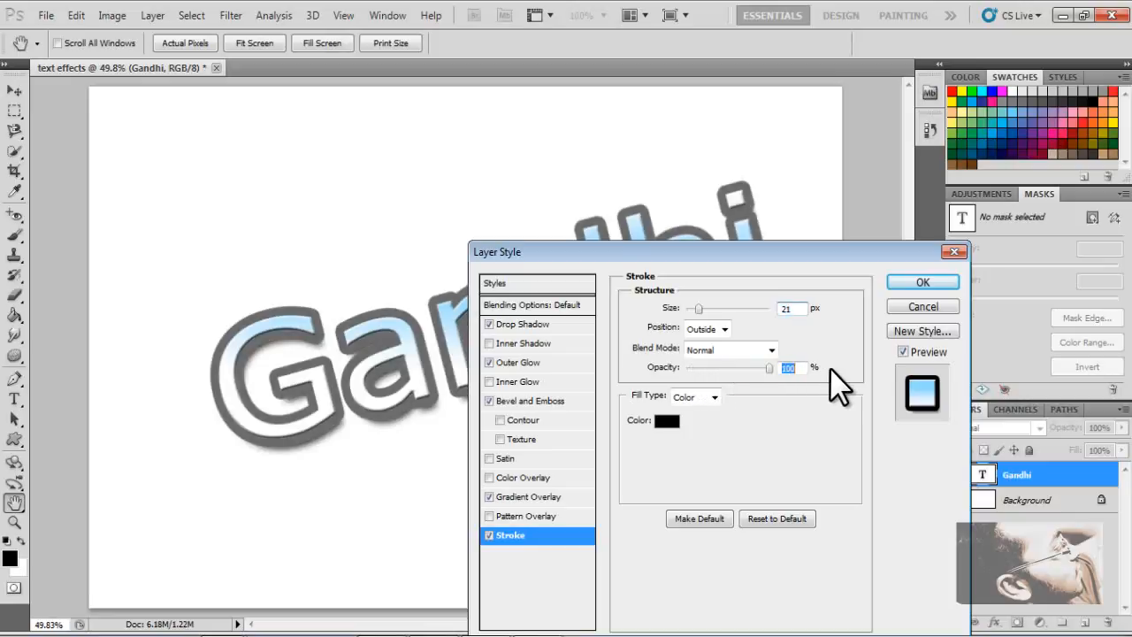
- Change the stroke colour to a bright pink in the colour picker
left_click(667, 421)
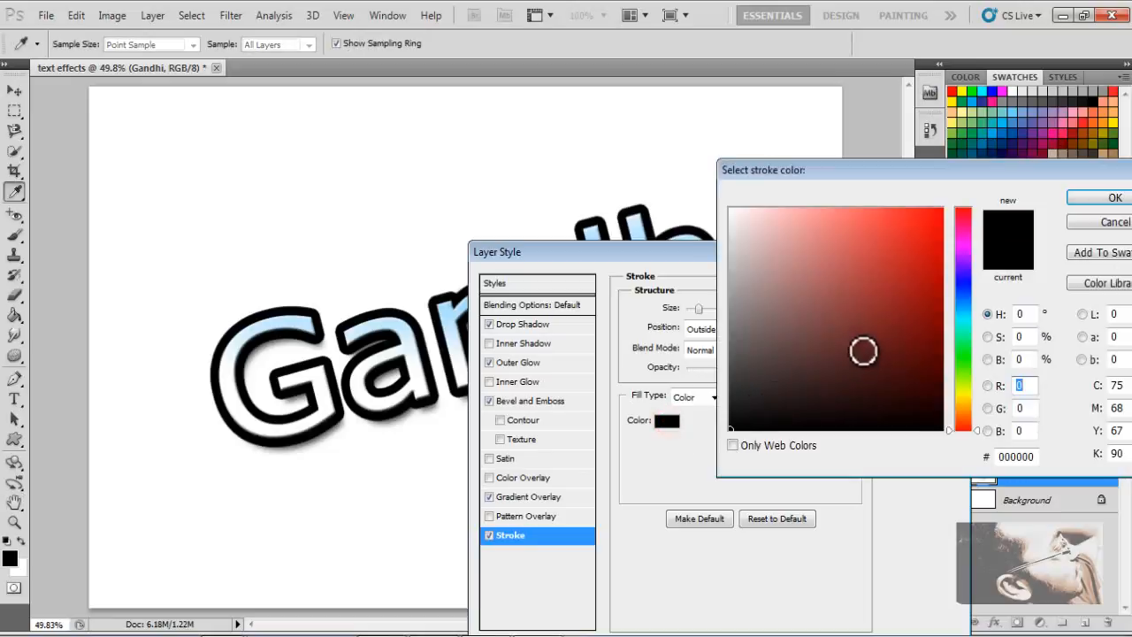
type("255")
mouse_move(976, 210)
left_mouse_down()
mouse_move(963, 374)
mouse_move(963, 362)
mouse_move(918, 385)
mouse_move(969, 423)
mouse_move(966, 390)
left_mouse_up()
left_click_drag(916, 289, 998, 91)
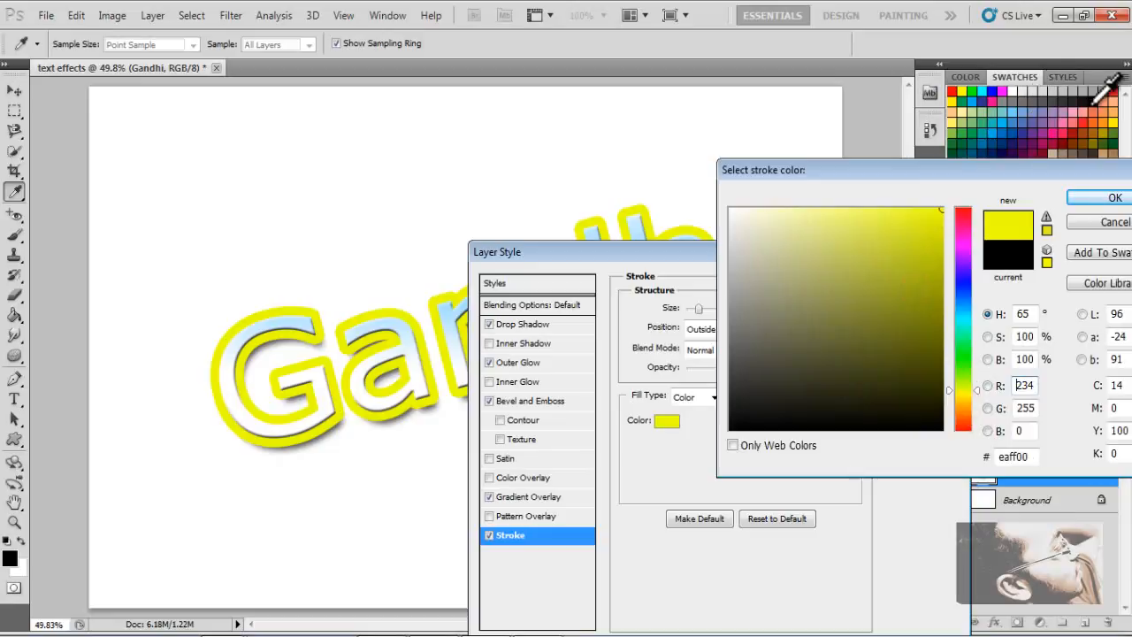
left_click_drag(970, 295, 970, 237)
left_click(889, 253)
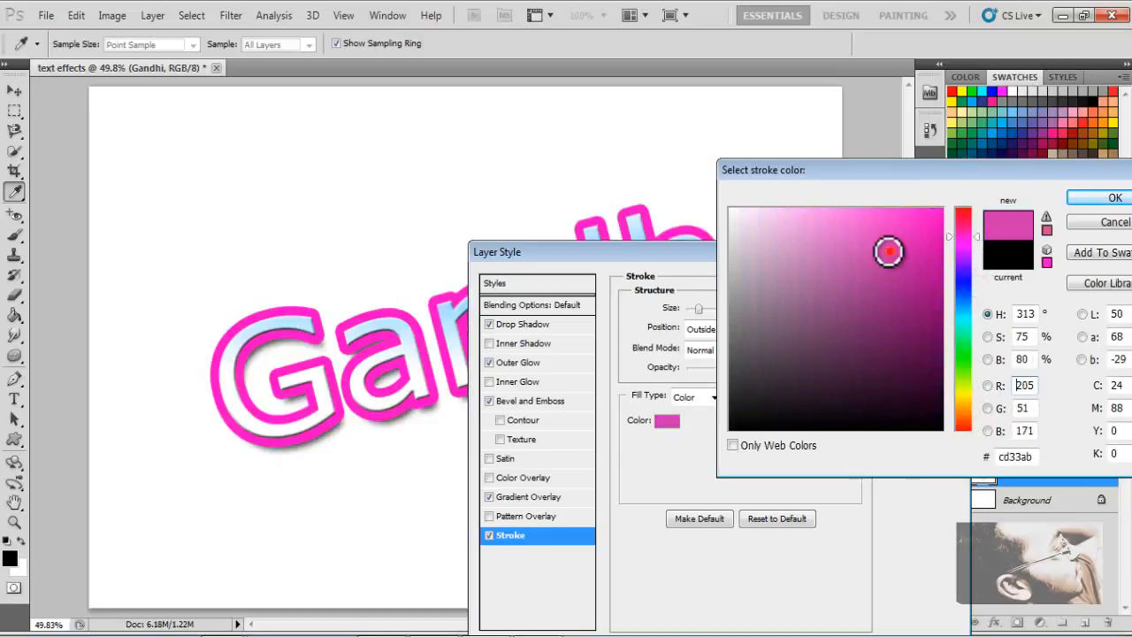
left_click(1115, 197)
mouse_move(893, 254)
left_mouse_down()
mouse_move(1006, 152)
mouse_move(1057, 82)
left_mouse_up()
left_click(834, 252)
left_click_drag(937, 236, 940, 156)
left_click(1114, 198)
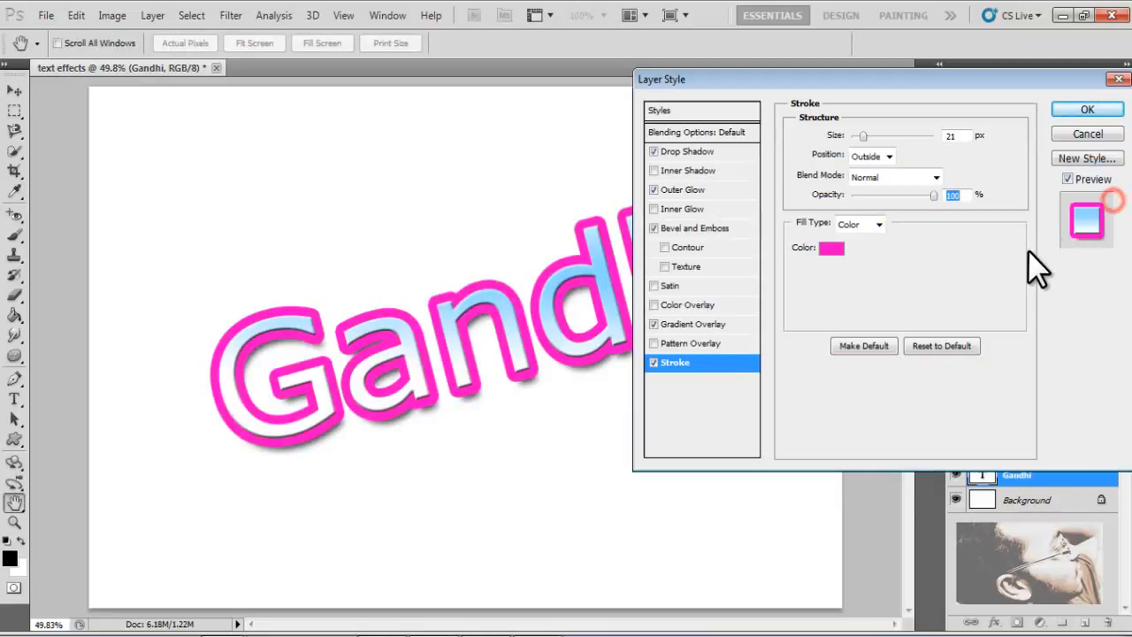
- Apply the layer style and nudge the word Gandhi on the canvas
left_click(1080, 115)
left_click_drag(643, 296, 670, 283)
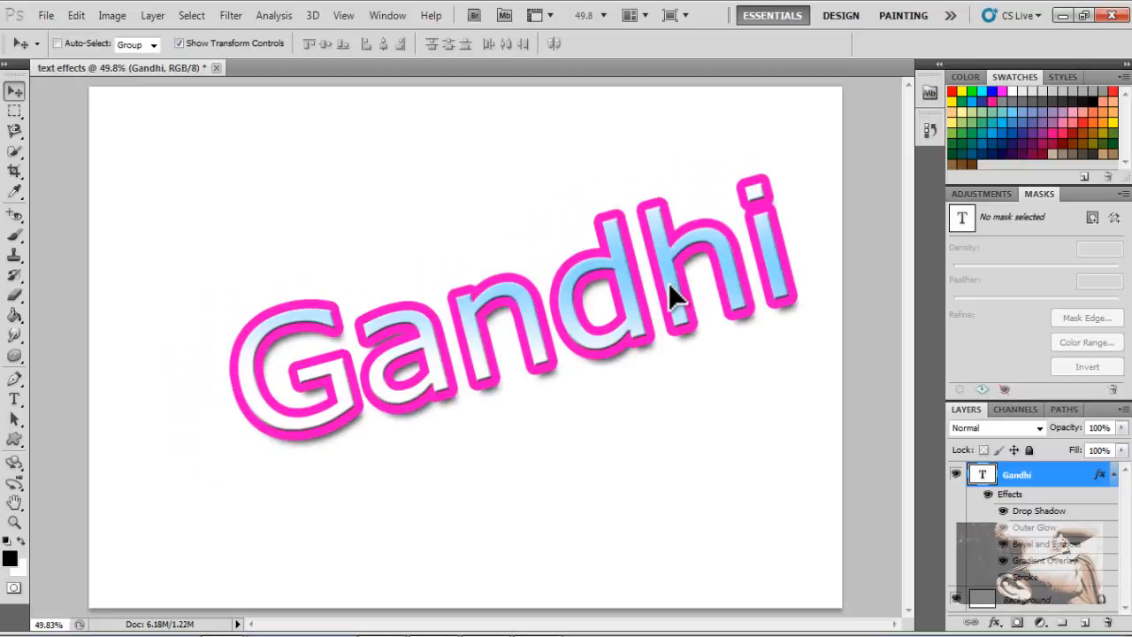
left_click_drag(669, 287, 590, 298)
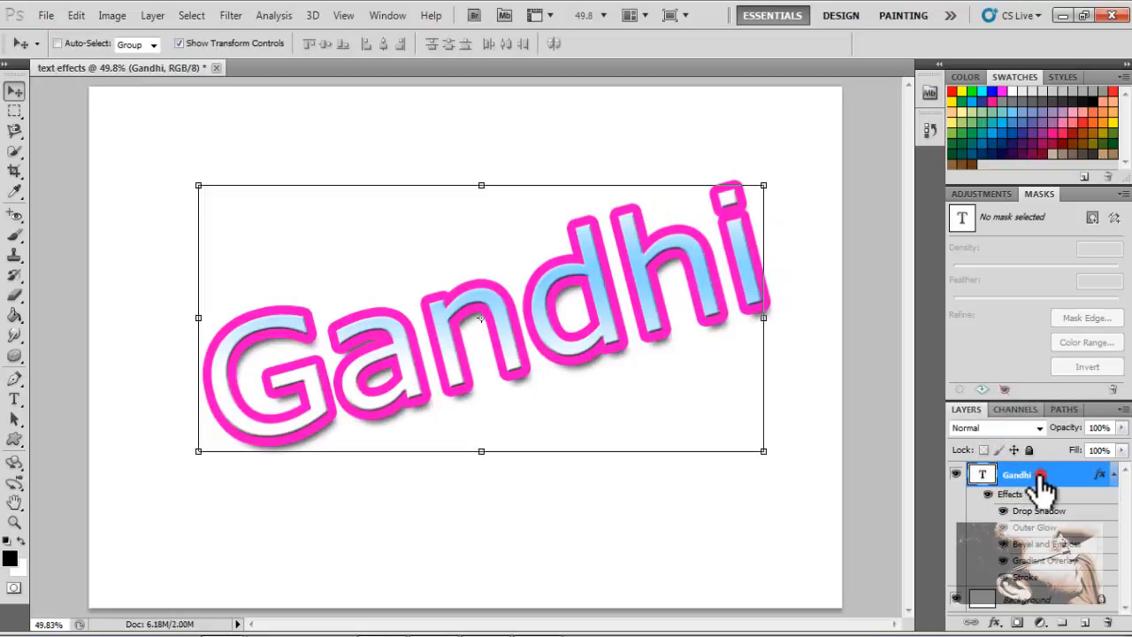
left_click(1083, 513)
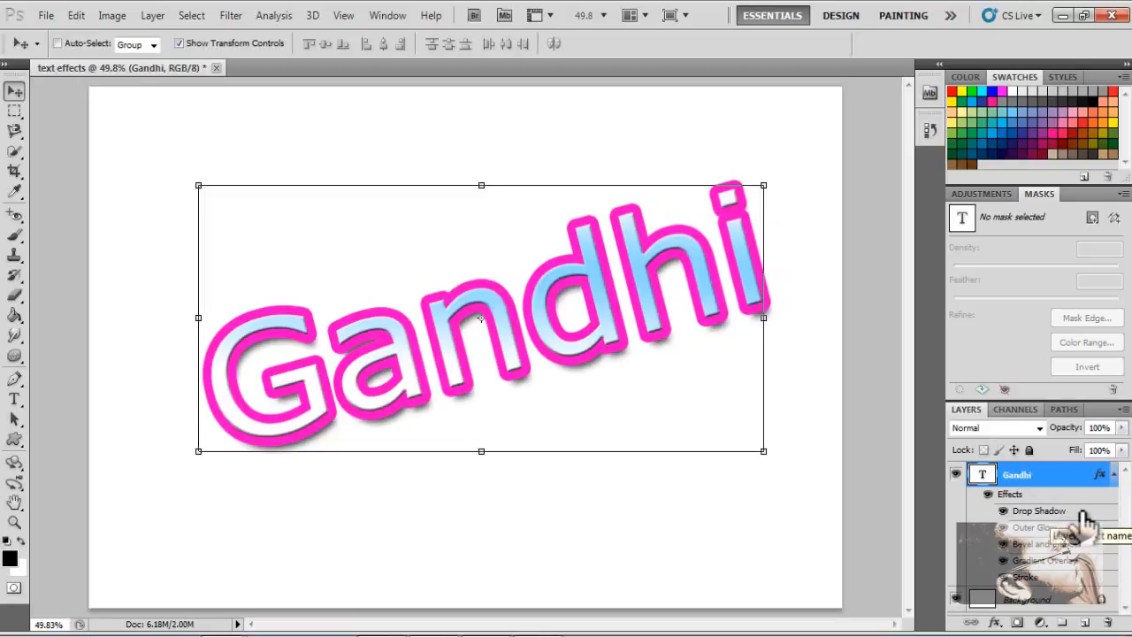
right_click(1026, 478)
right_click(1031, 471)
right_click(1033, 475)
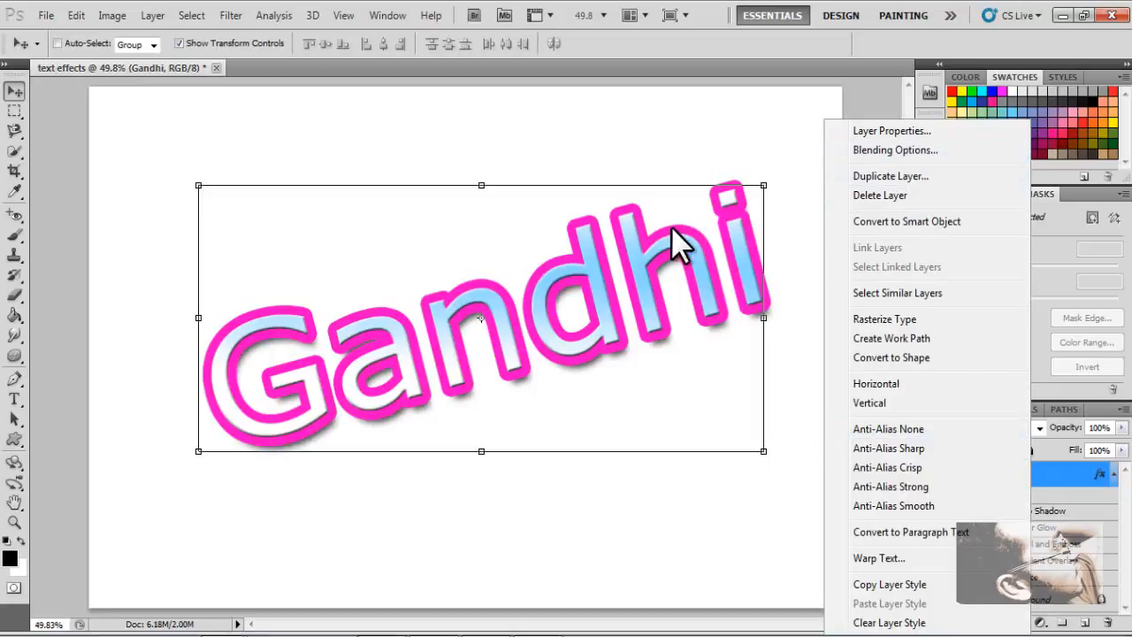
left_click(640, 263)
- Reposition the word slightly and hide all of the layer's effects
mouse_move(591, 309)
left_mouse_down()
mouse_move(607, 270)
mouse_move(571, 317)
left_mouse_up()
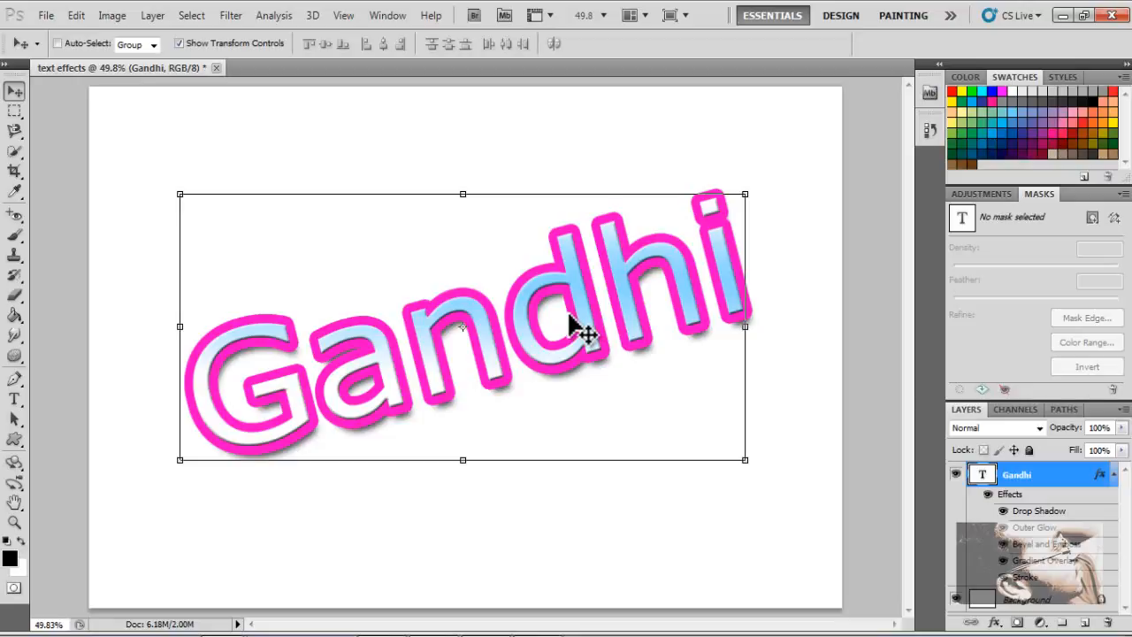
left_click(988, 494)
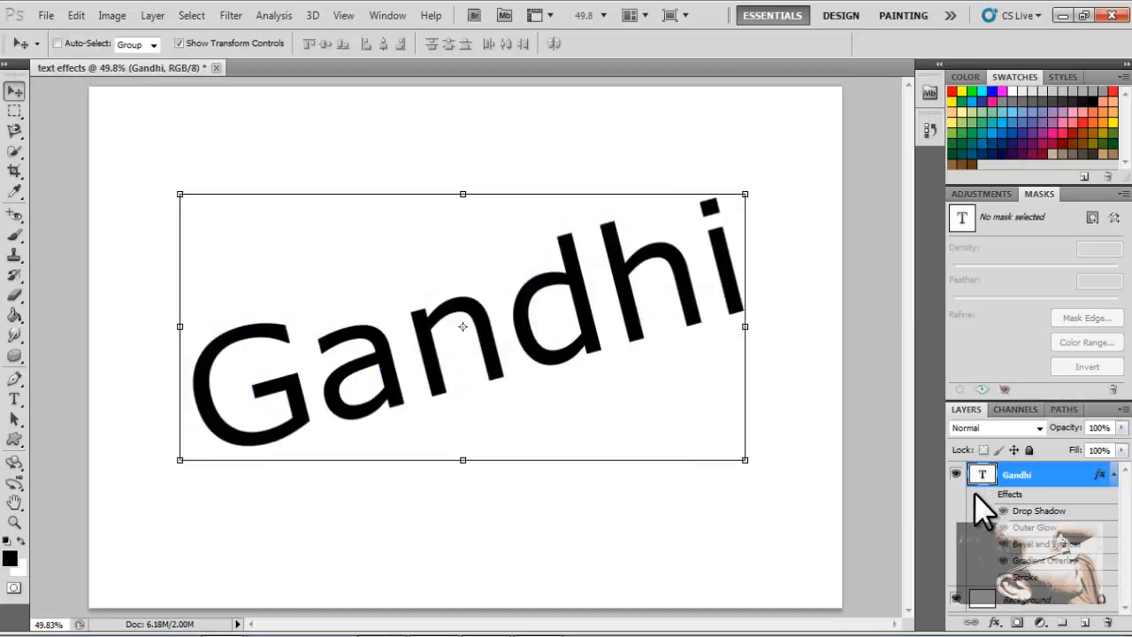
left_click(989, 495)
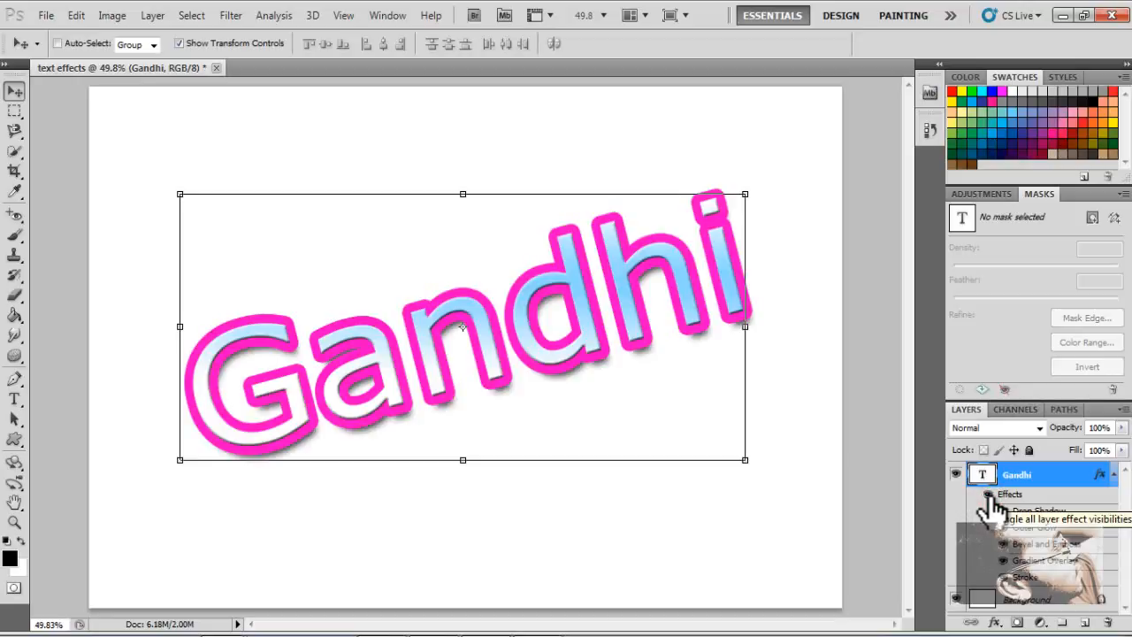
left_click(991, 496)
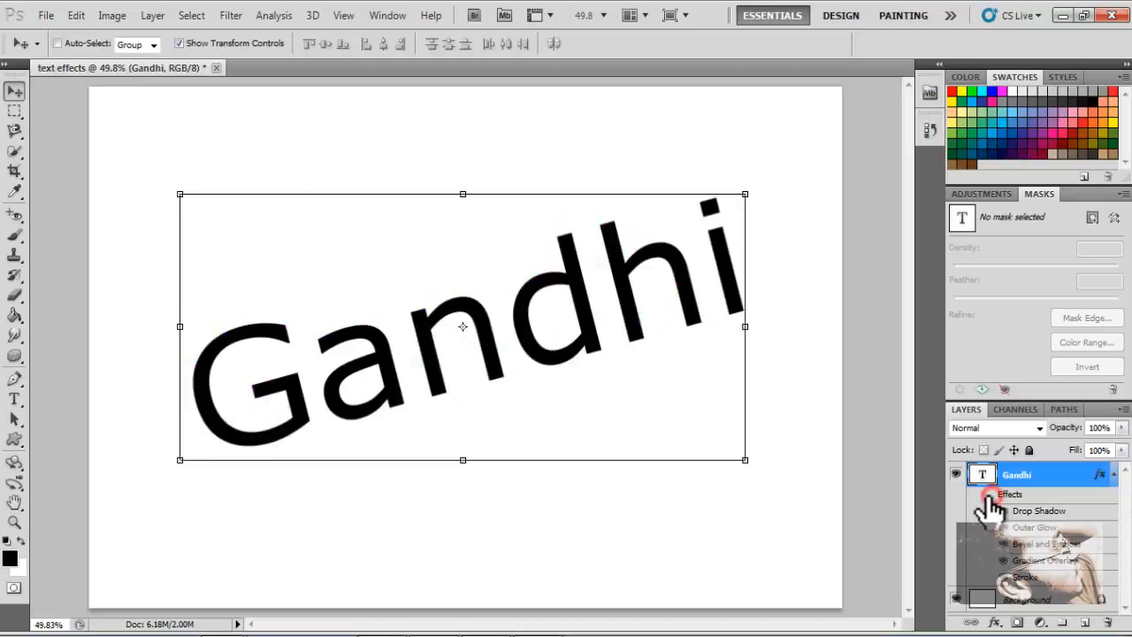
- Rotate the word about 7 degrees with Free Transform to reduce its tilt, and commit it
left_click_drag(759, 188, 763, 225)
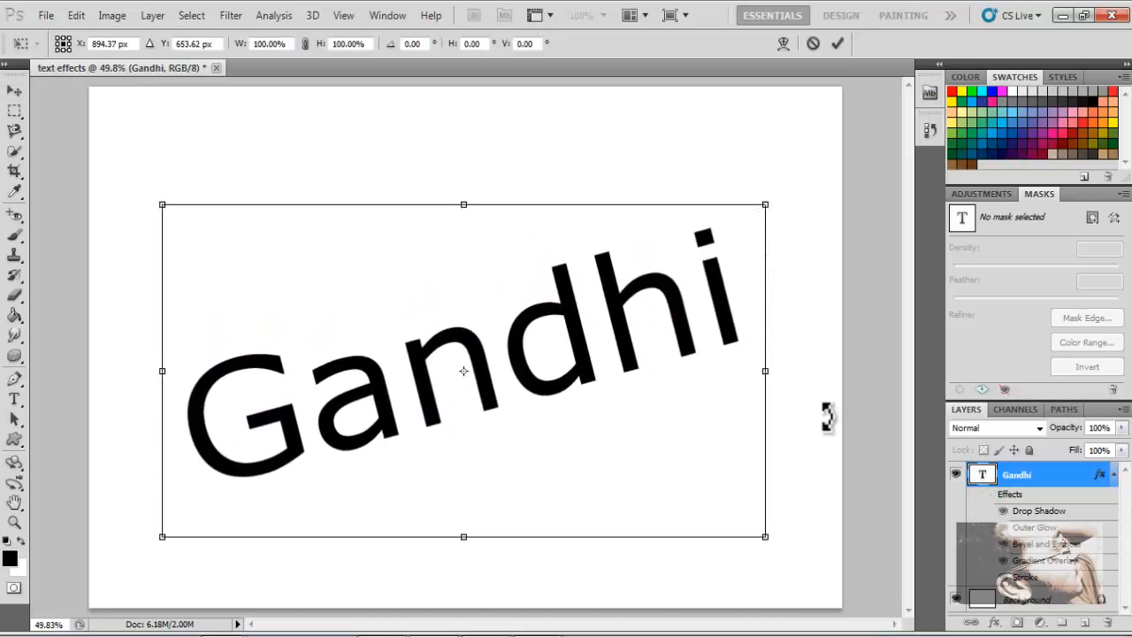
left_click(986, 494)
left_click(976, 496)
left_click(608, 282)
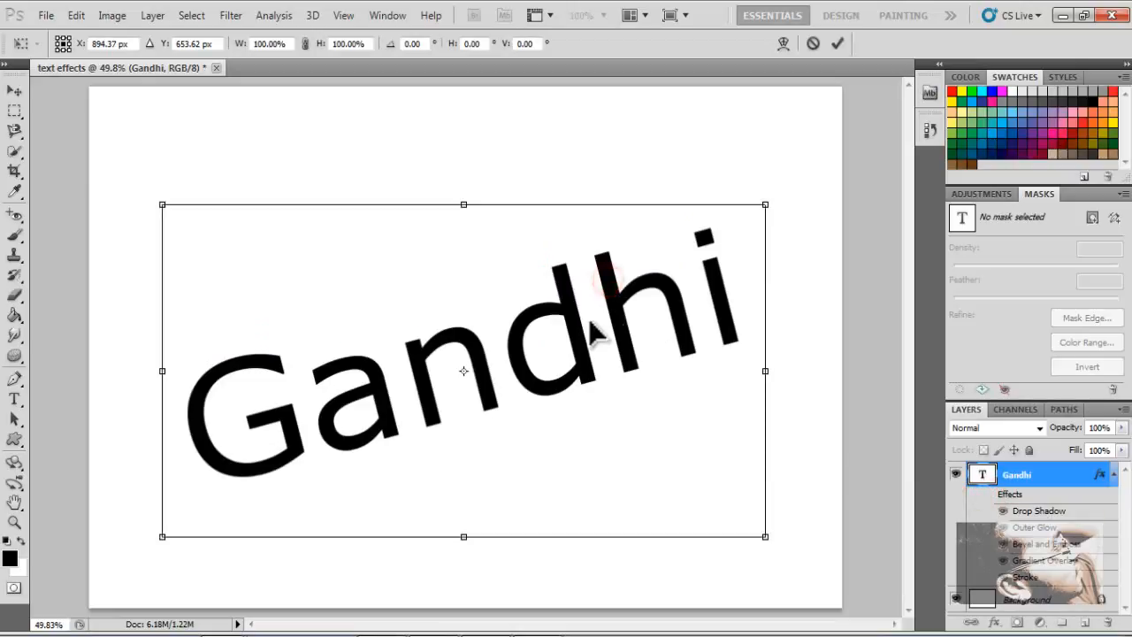
key("Return")
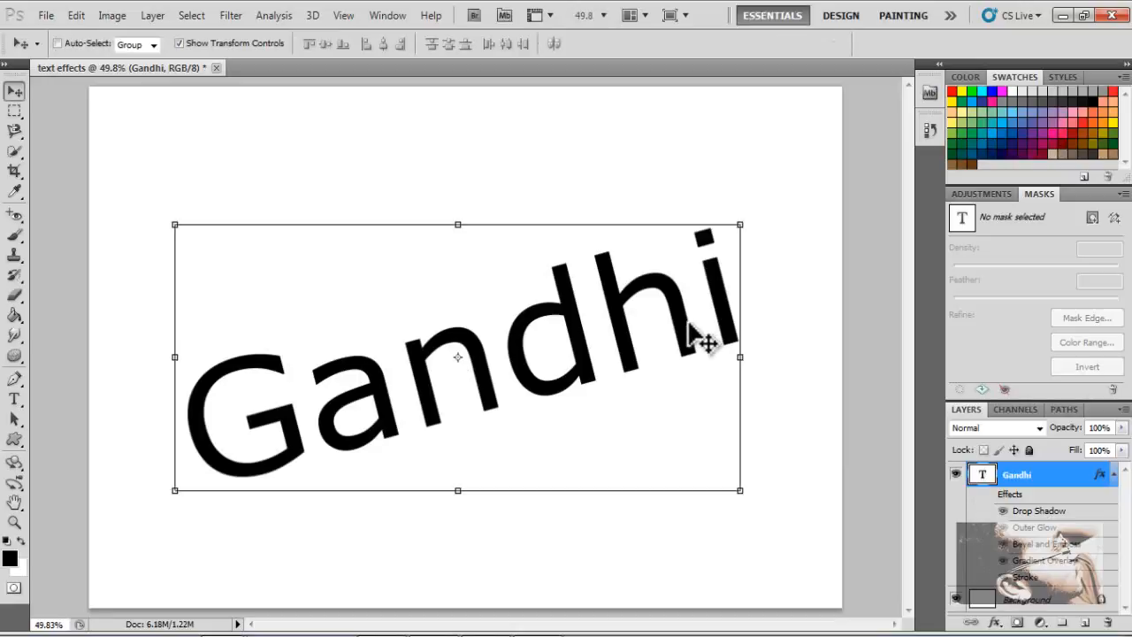
mouse_move(623, 332)
left_mouse_down()
mouse_move(678, 308)
mouse_move(669, 353)
mouse_move(602, 321)
mouse_move(607, 329)
left_mouse_up()
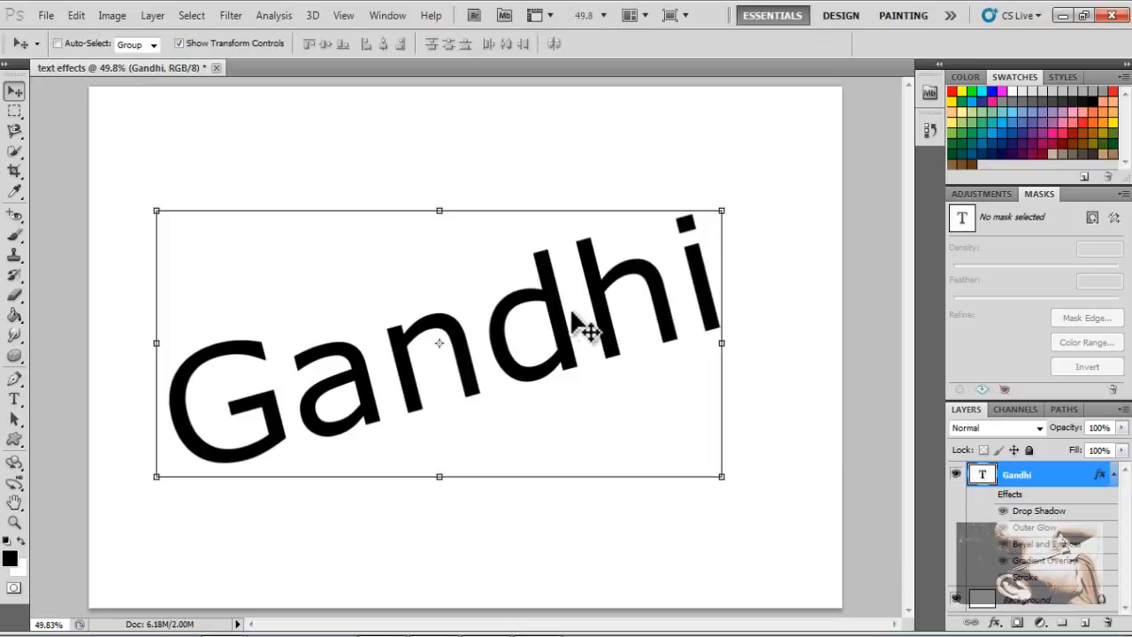
mouse_move(577, 314)
left_mouse_down()
mouse_move(615, 318)
mouse_move(584, 290)
mouse_move(627, 288)
mouse_move(597, 324)
mouse_move(594, 303)
left_mouse_up()
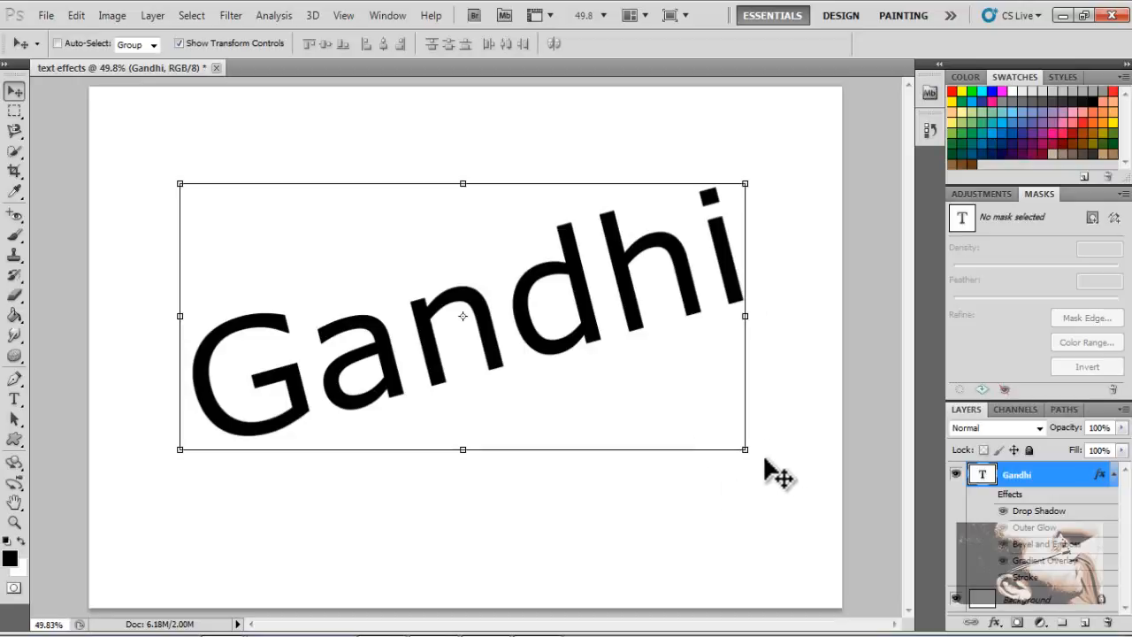
mouse_move(757, 451)
left_mouse_down()
mouse_move(715, 503)
mouse_move(764, 438)
left_mouse_up()
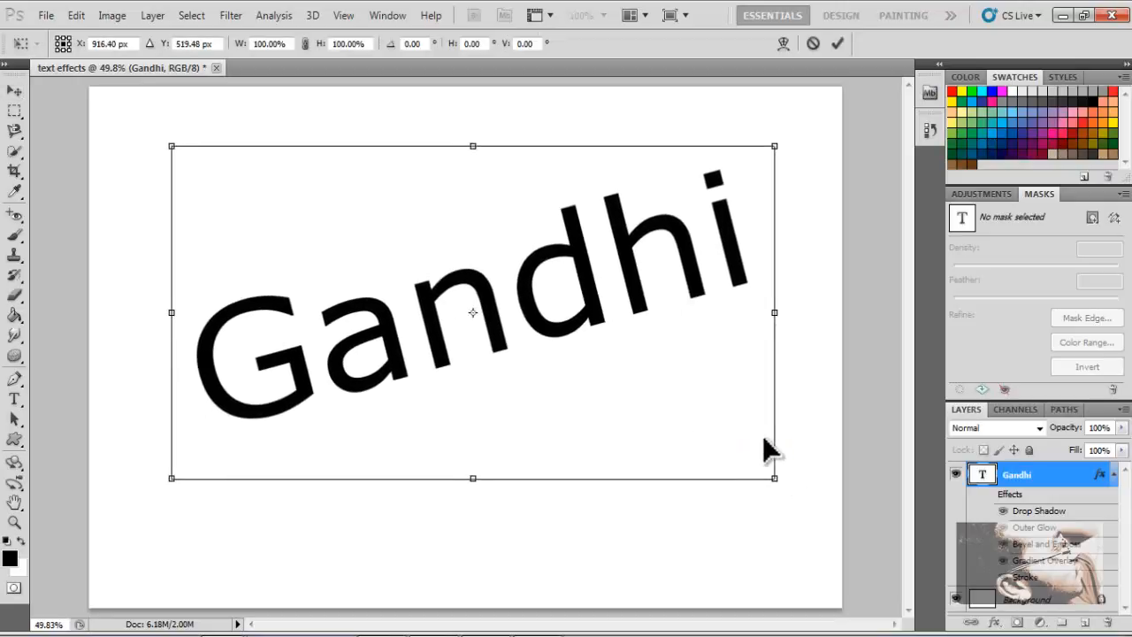
left_click_drag(801, 488, 703, 486)
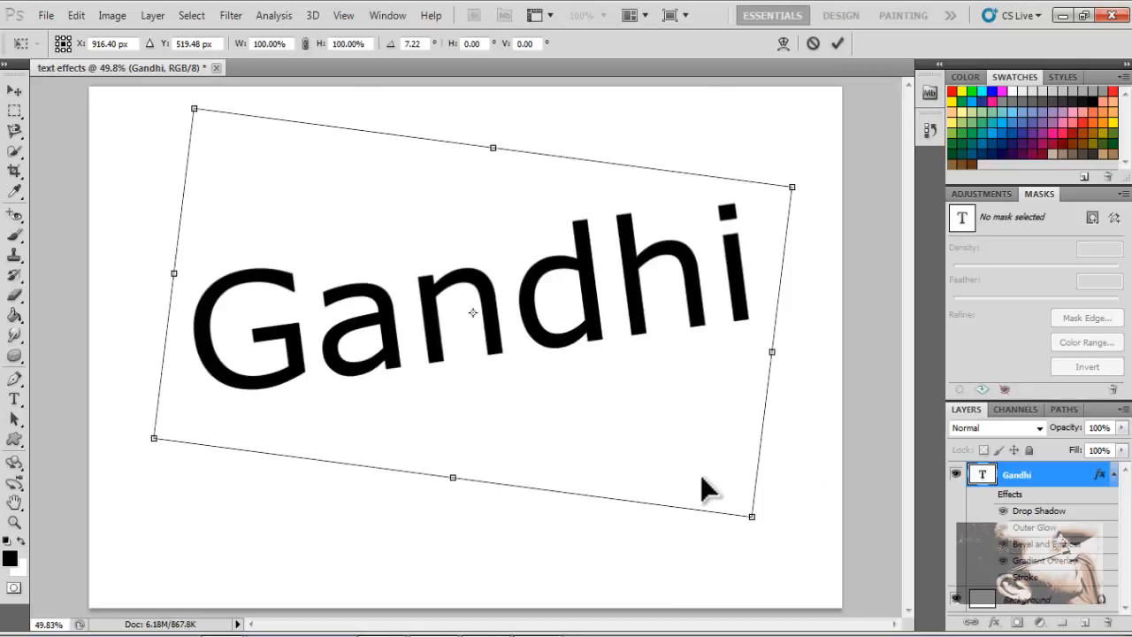
key("Return")
- Move the word Gandhi back towards the middle of the canvas
left_click_drag(658, 297, 652, 340)
left_click_drag(588, 376, 600, 358)
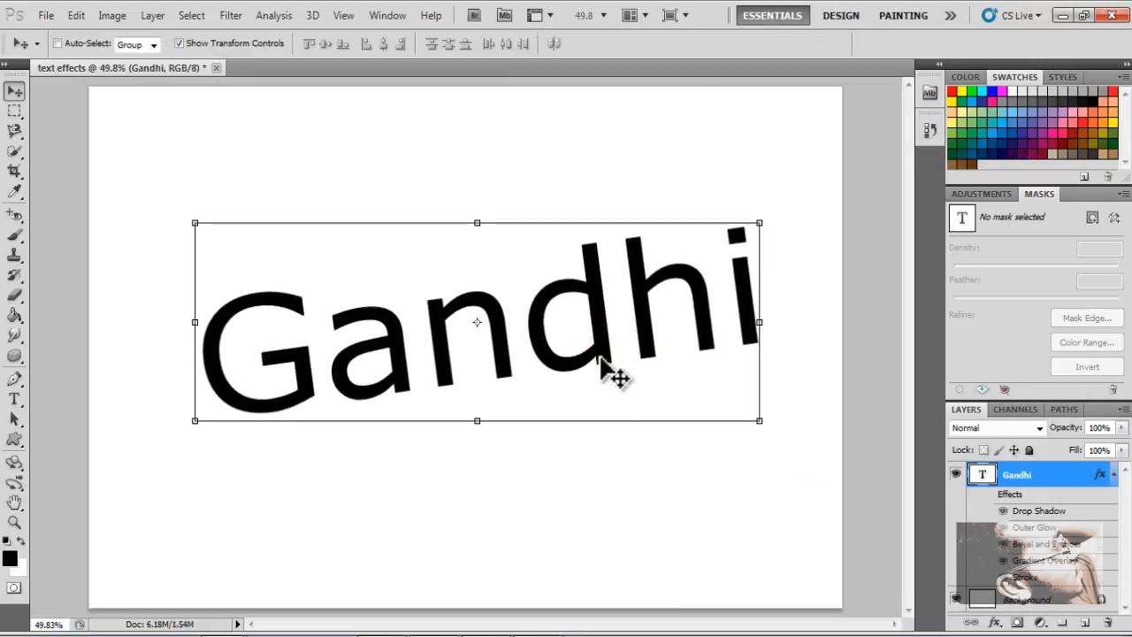
left_click_drag(601, 358, 611, 374)
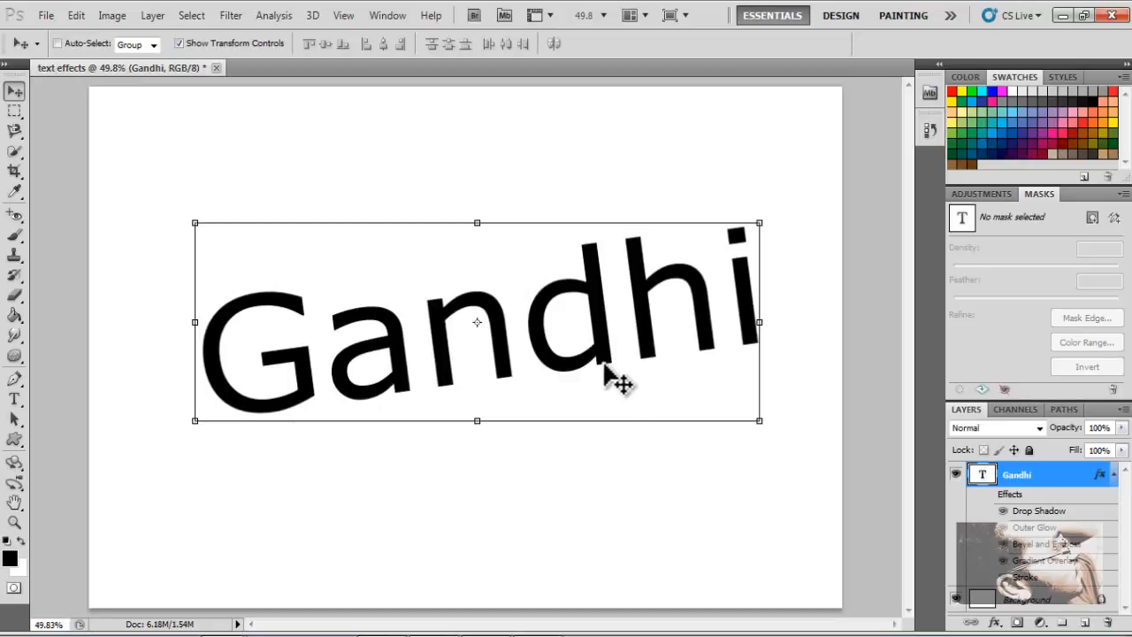
left_click_drag(608, 305, 596, 286)
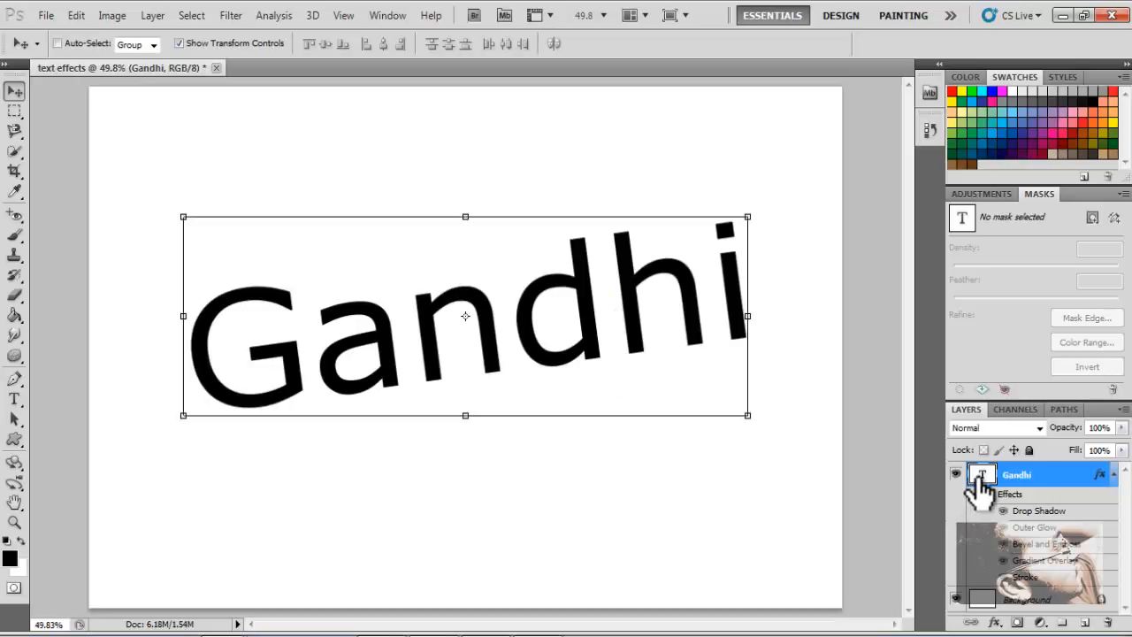
left_click_drag(529, 254, 539, 282)
mouse_move(550, 320)
left_mouse_down()
mouse_move(525, 324)
mouse_move(536, 313)
left_mouse_up()
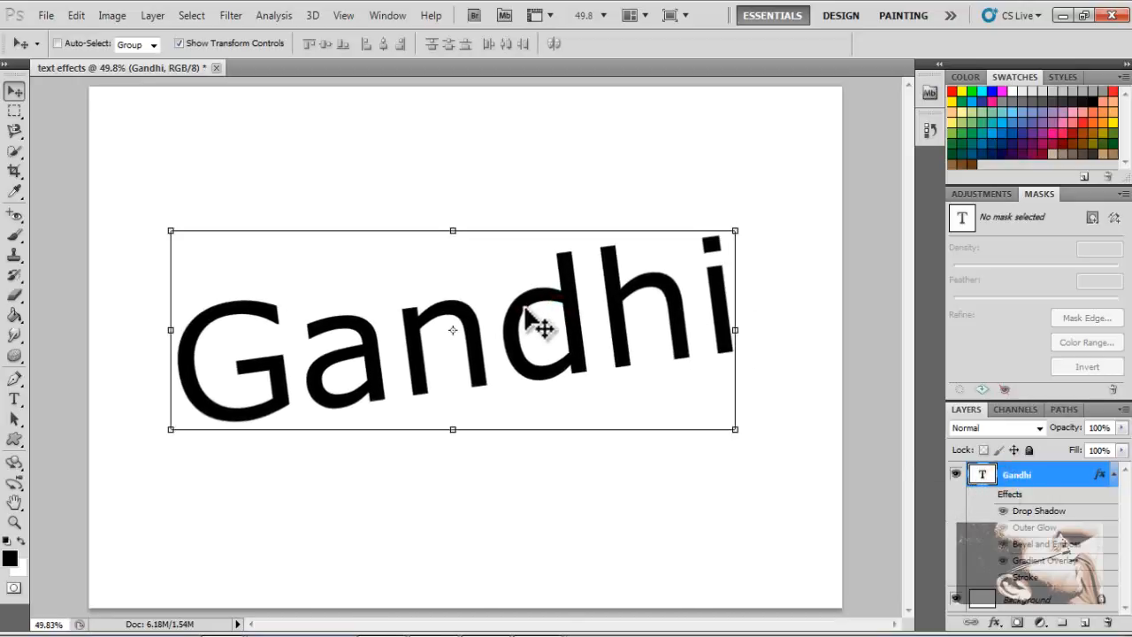
- Start a 3D Repoussé on the text layer, agreeing to rasterize the text
left_click(315, 16)
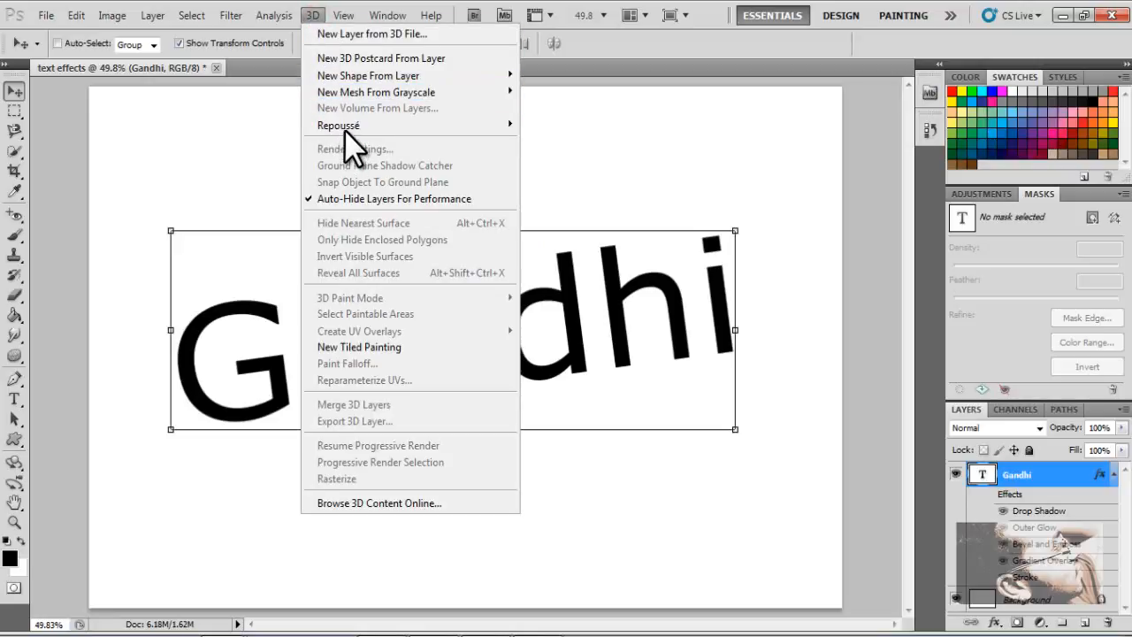
mouse_move(344, 128)
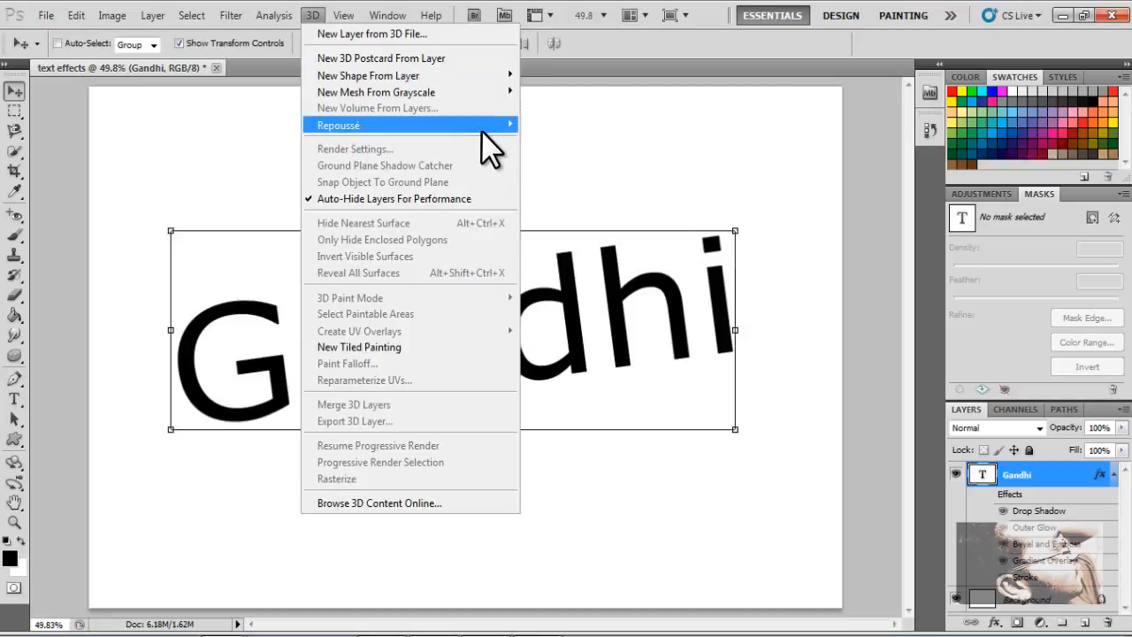
left_click(549, 126)
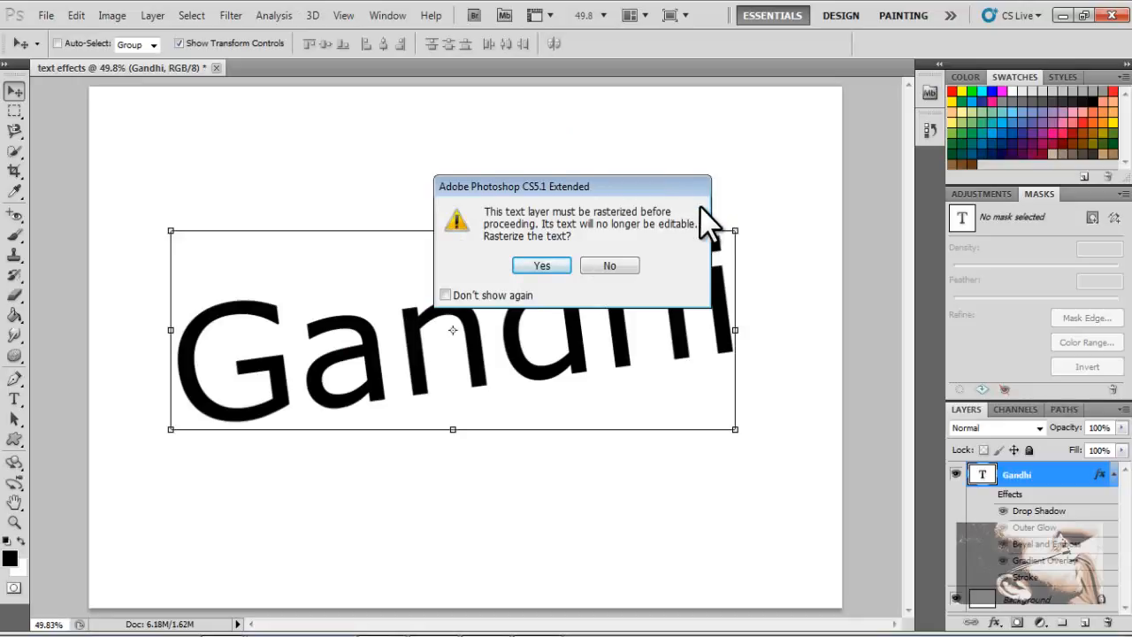
left_click_drag(557, 187, 735, 196)
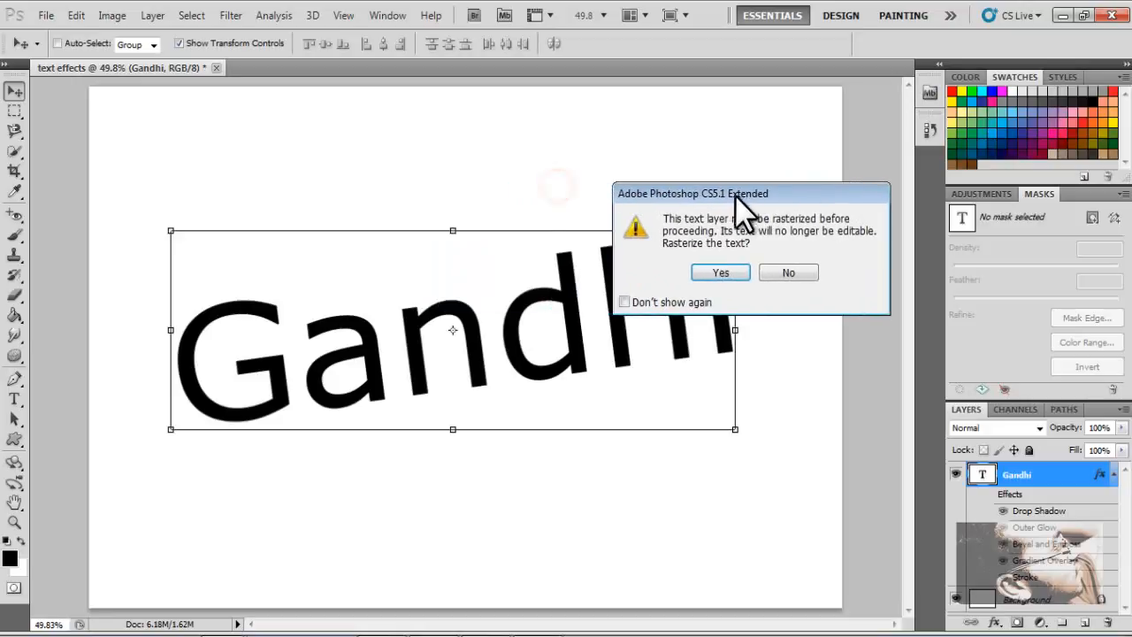
left_click(704, 273)
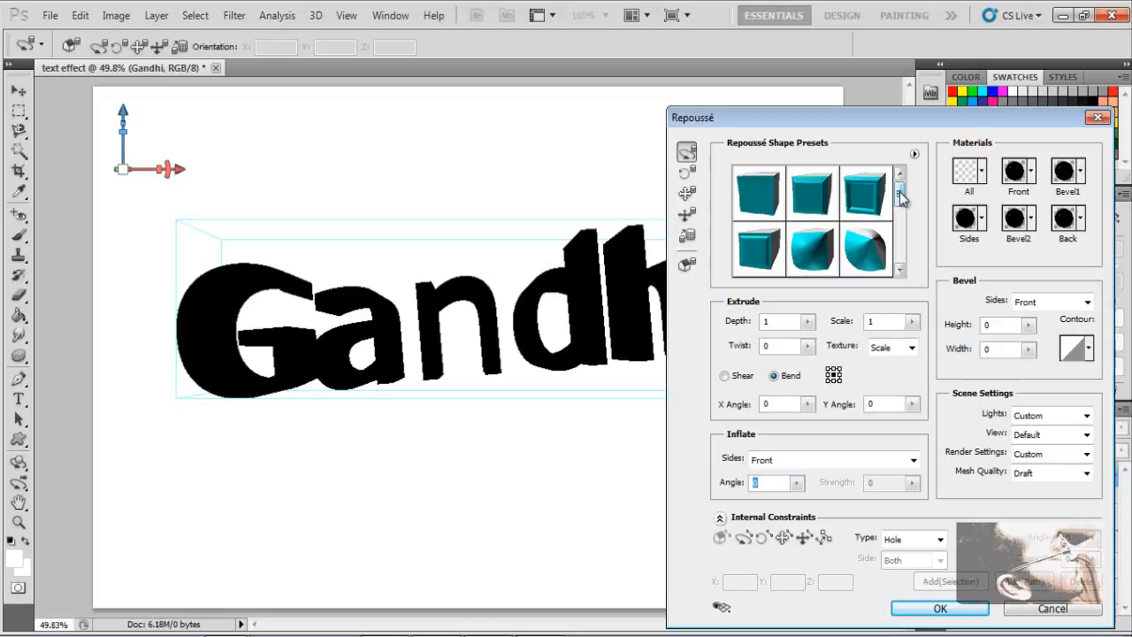
- Apply an inflated-front shape preset to the Repoussé text from the shape presets
left_click_drag(901, 196, 902, 255)
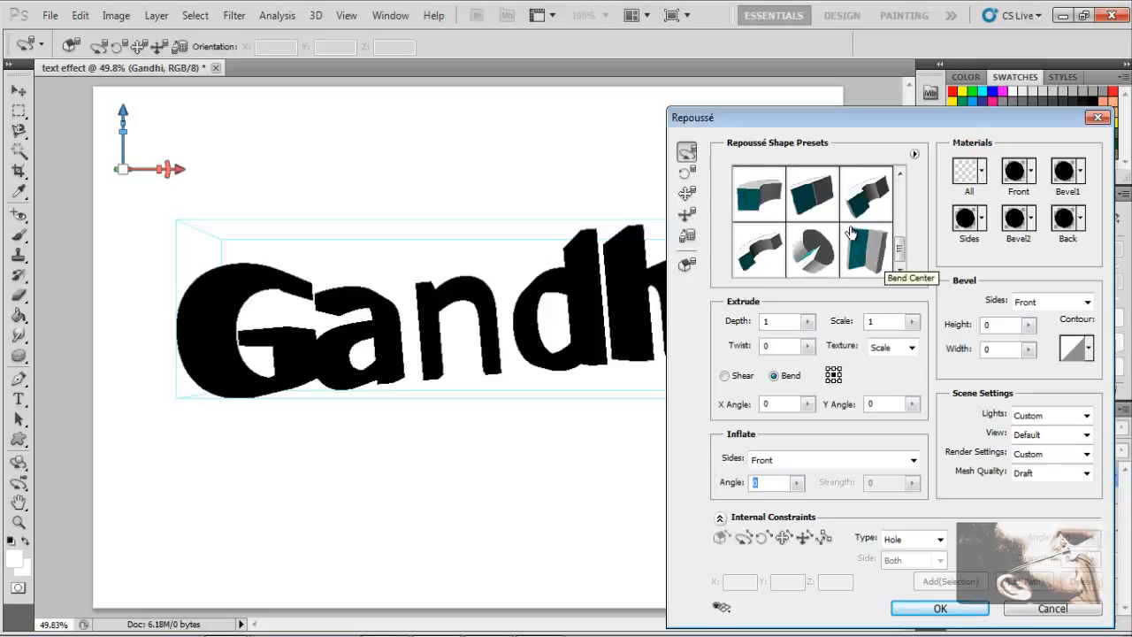
left_click_drag(900, 246, 900, 194)
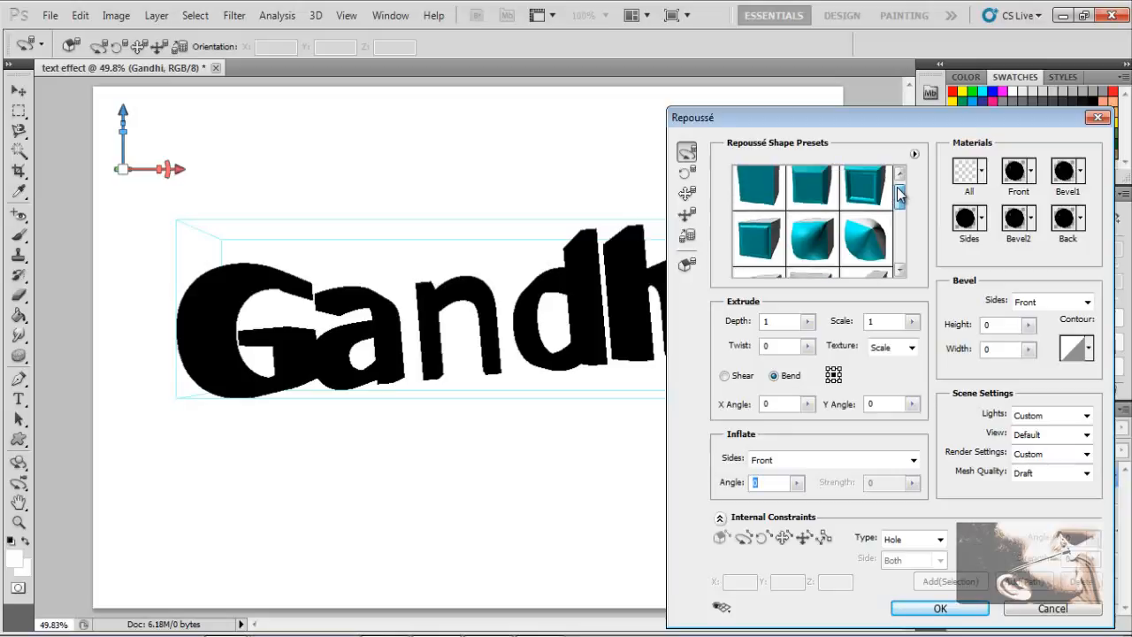
left_click(821, 237)
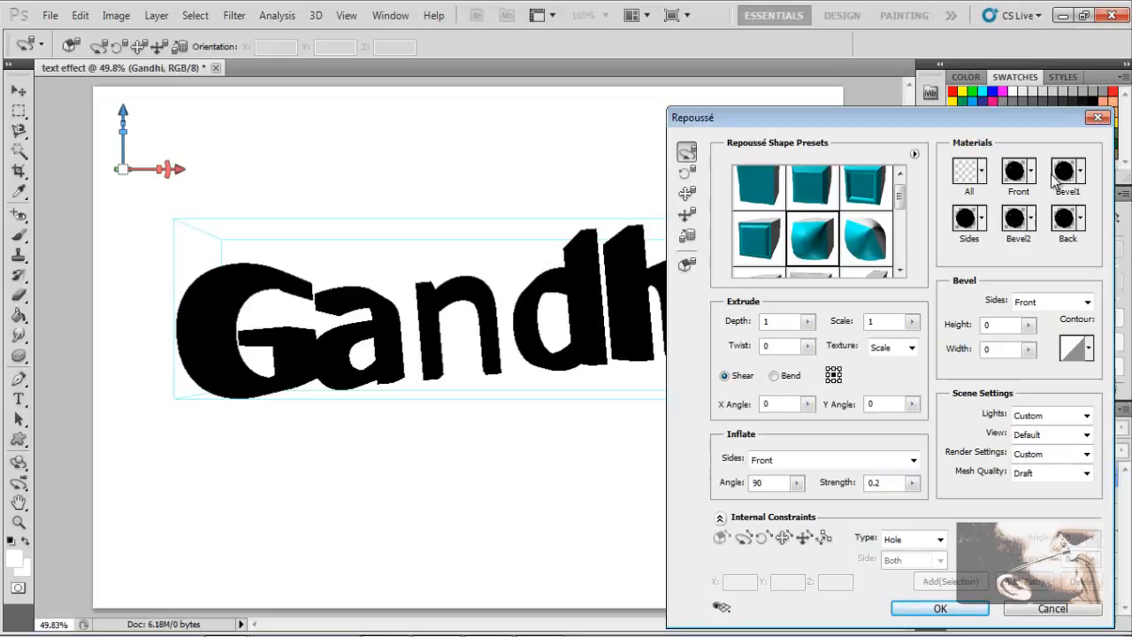
- Try a white fabric material on the front faces of the 3D text
left_click(982, 171)
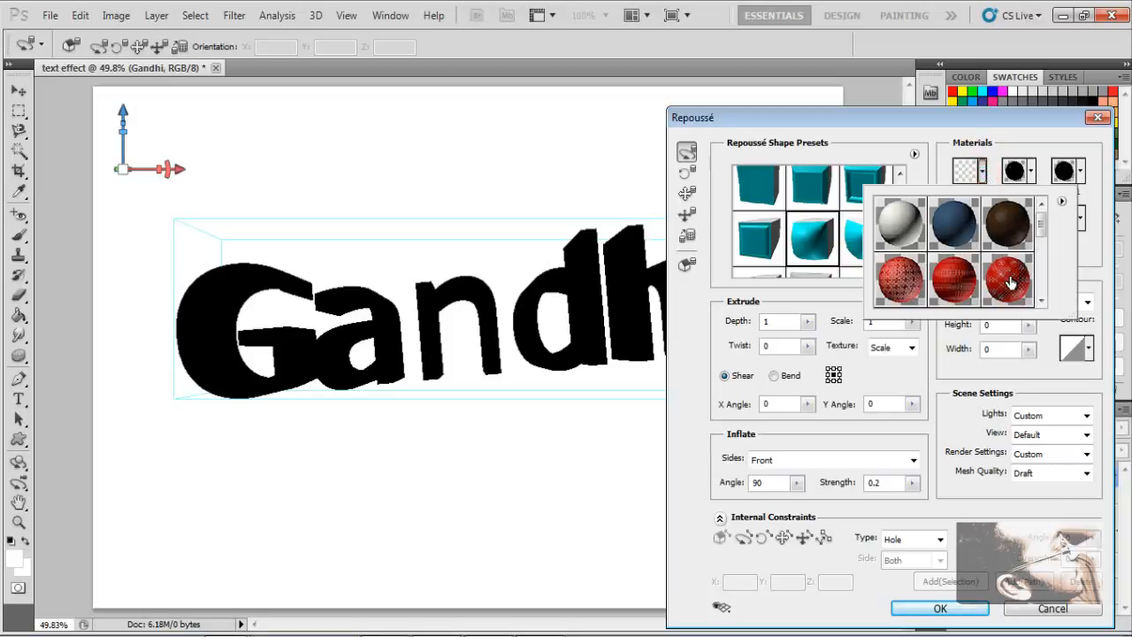
left_click_drag(1044, 228, 1061, 196)
left_click(1091, 207)
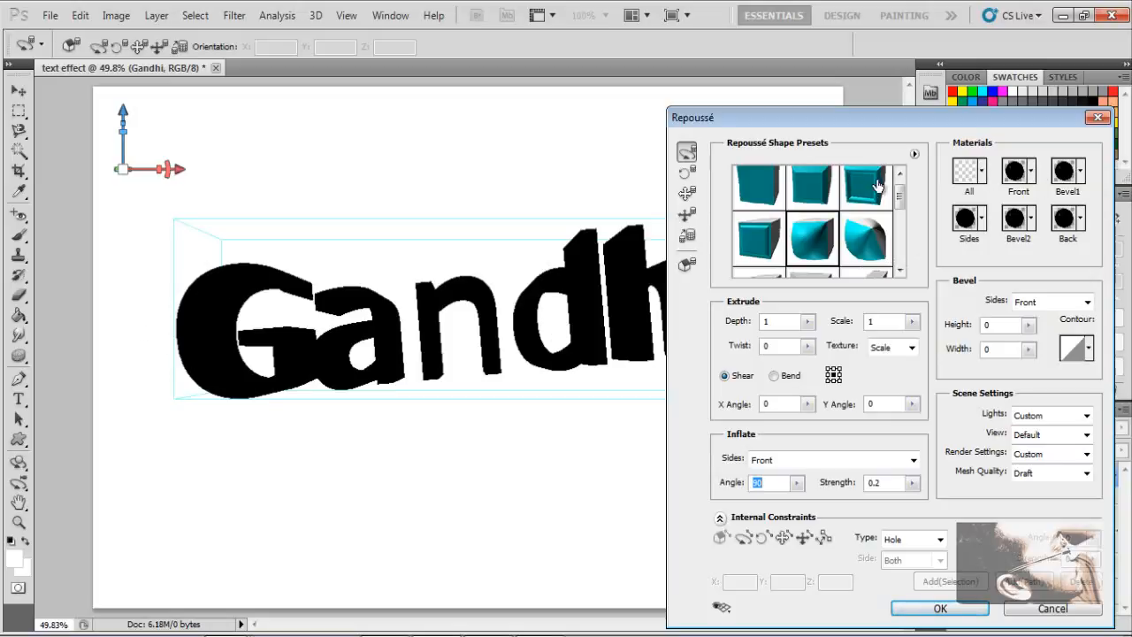
left_click(1031, 177)
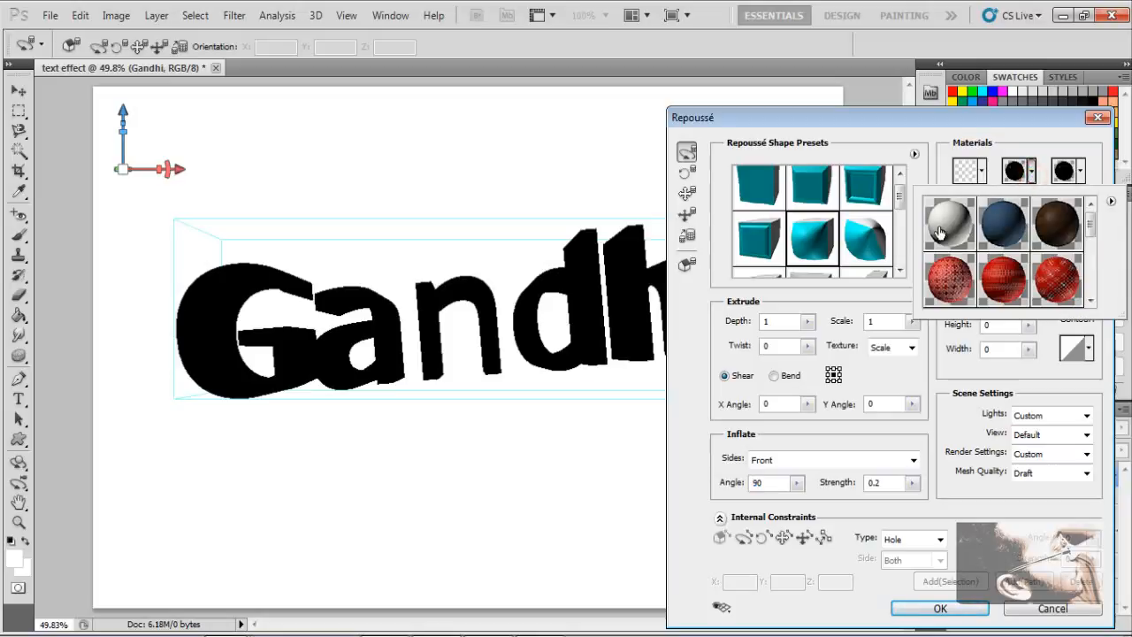
left_click(944, 227)
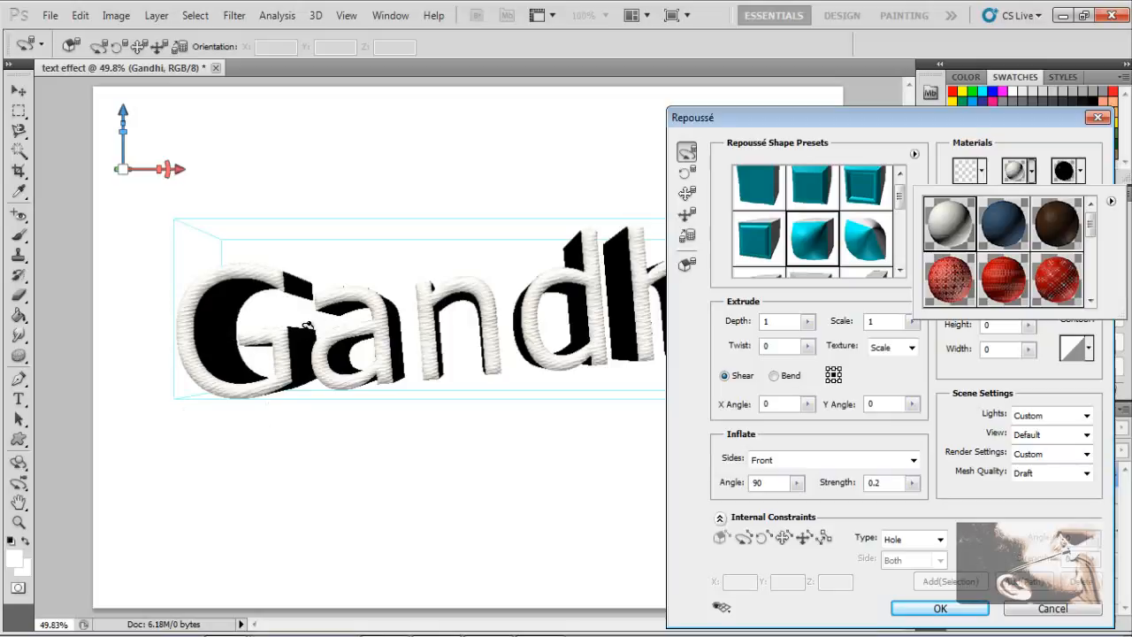
left_click(1096, 168)
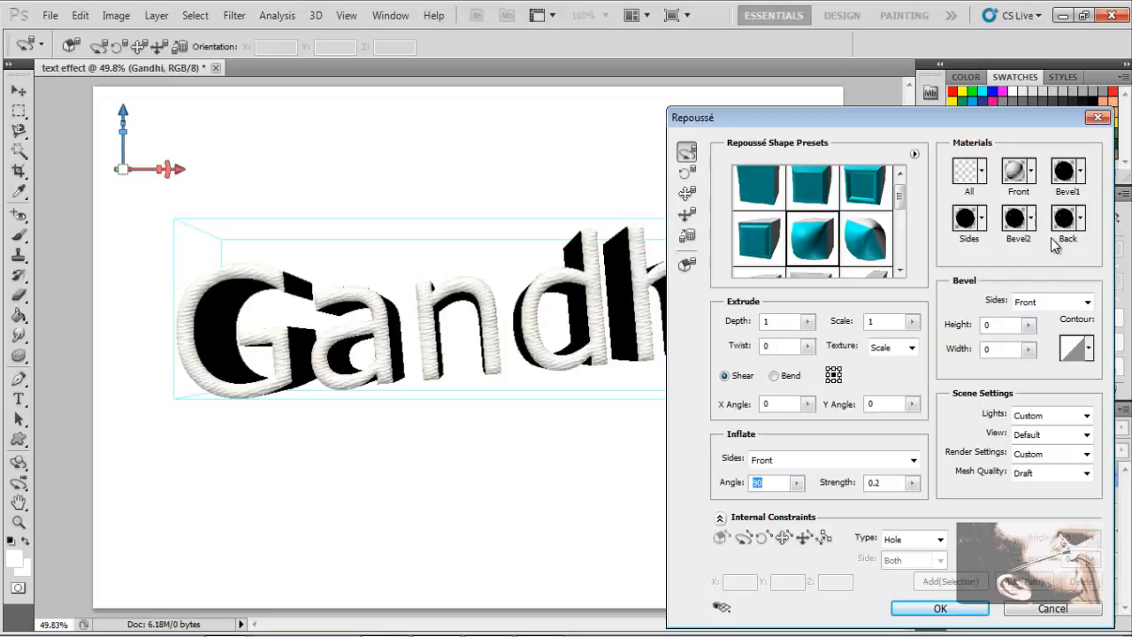
- Apply a tan wood-like material to the front faces of the 3D text
left_click(1035, 170)
left_click_drag(1093, 229, 1099, 301)
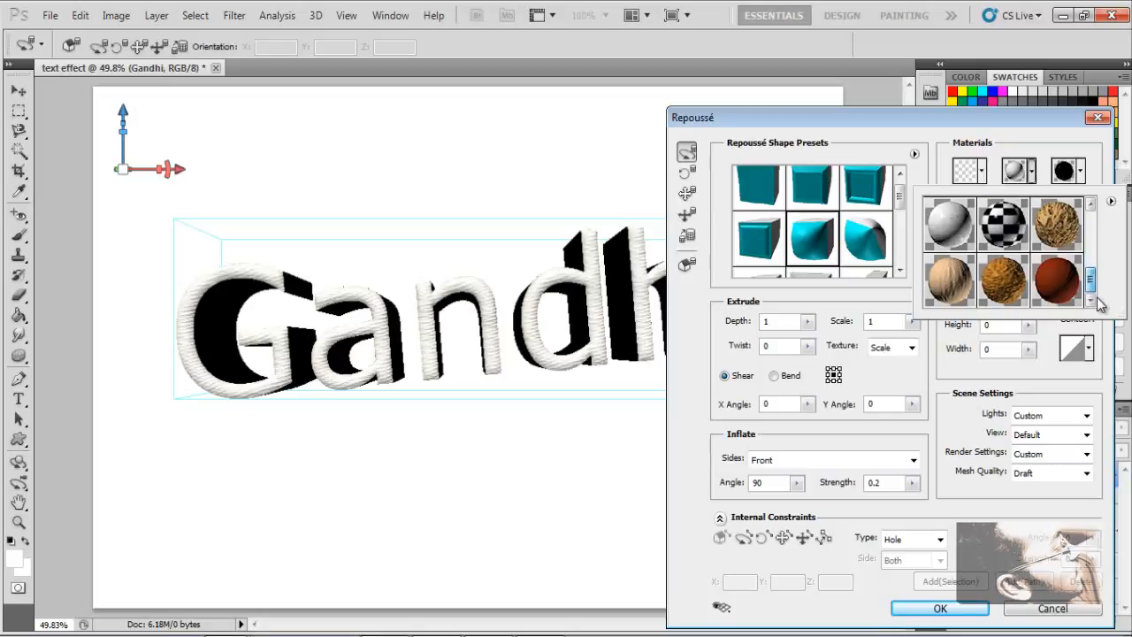
left_click(935, 271)
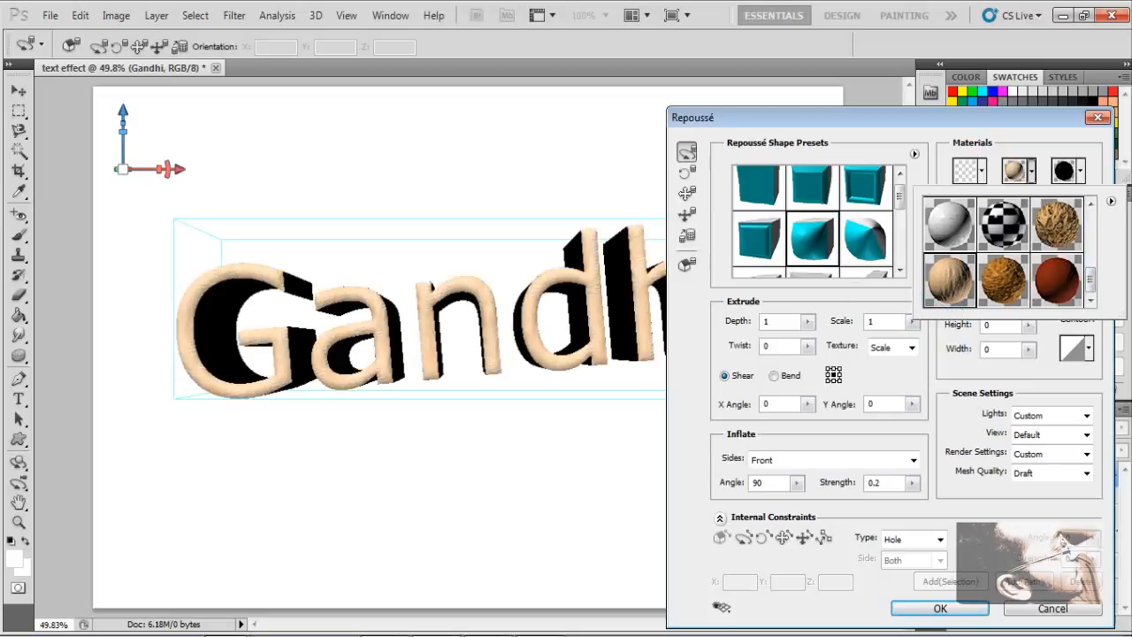
left_click(1099, 169)
- Rotate the 3D text in space so its extruded sides angle out behind the letters
left_click_drag(710, 117, 730, 70)
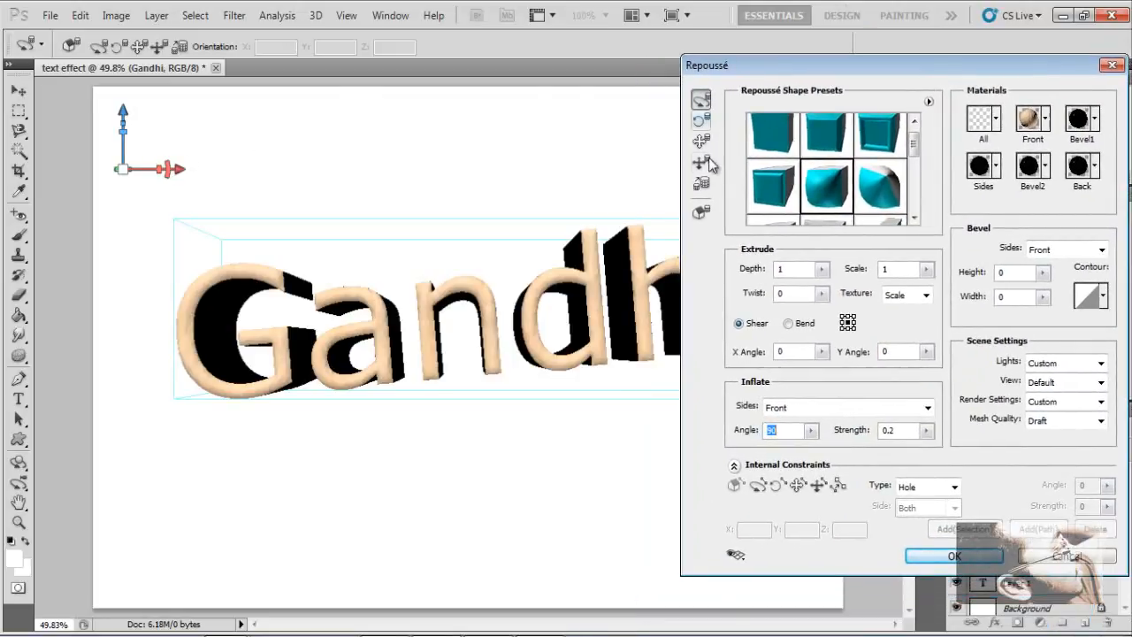
mouse_move(98, 173)
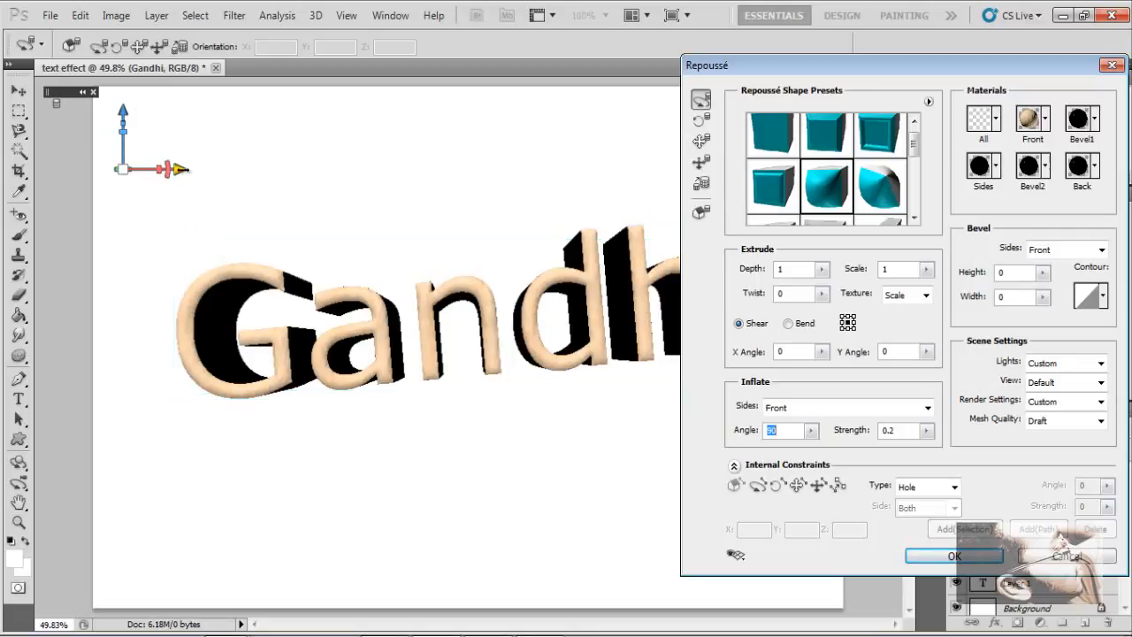
mouse_move(180, 169)
left_mouse_down()
mouse_move(233, 177)
mouse_move(171, 166)
left_mouse_up()
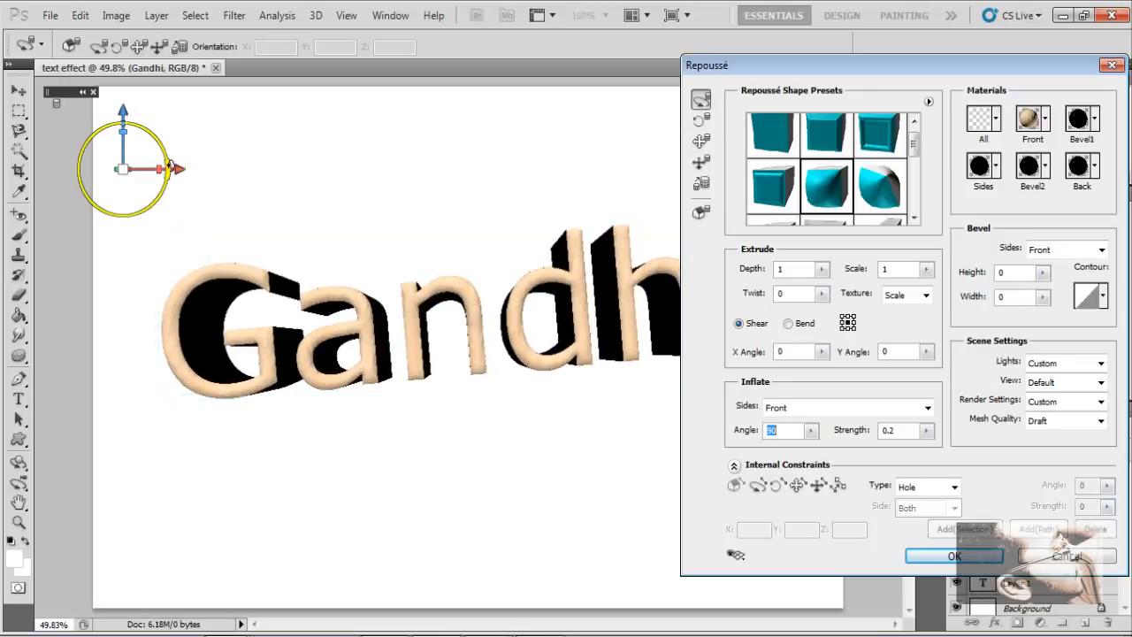
mouse_move(166, 168)
left_mouse_down()
mouse_move(173, 188)
mouse_move(176, 165)
mouse_move(158, 168)
mouse_move(176, 65)
mouse_move(157, 100)
mouse_move(164, 130)
mouse_move(168, 97)
left_mouse_up()
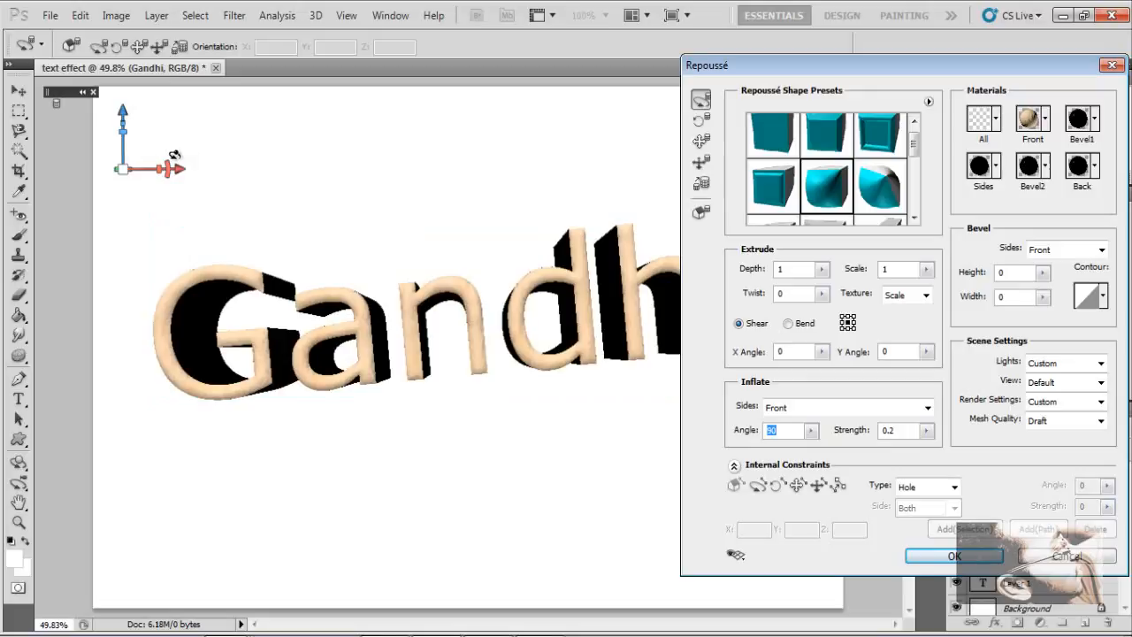
left_click_drag(393, 272, 539, 240)
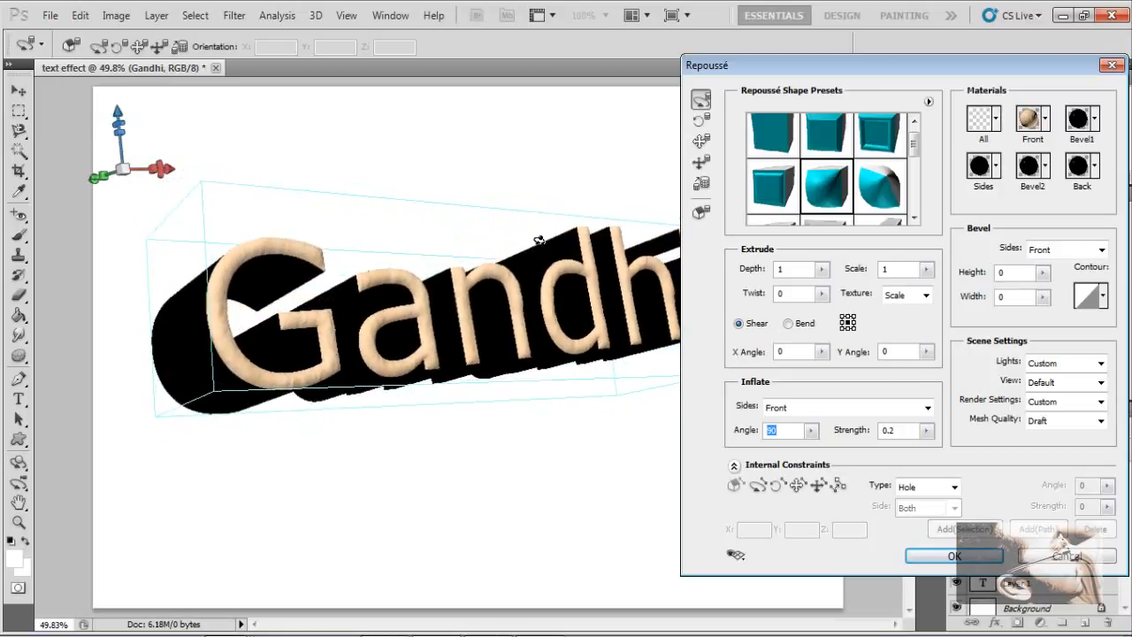
left_click_drag(538, 248, 482, 258)
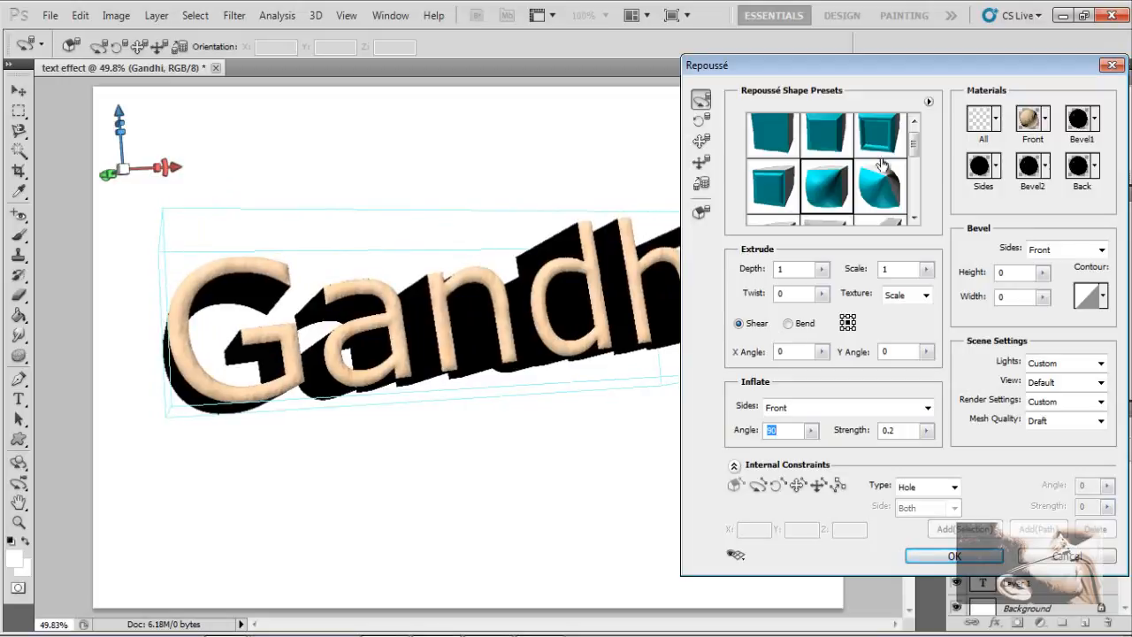
left_click_drag(697, 73, 528, 104)
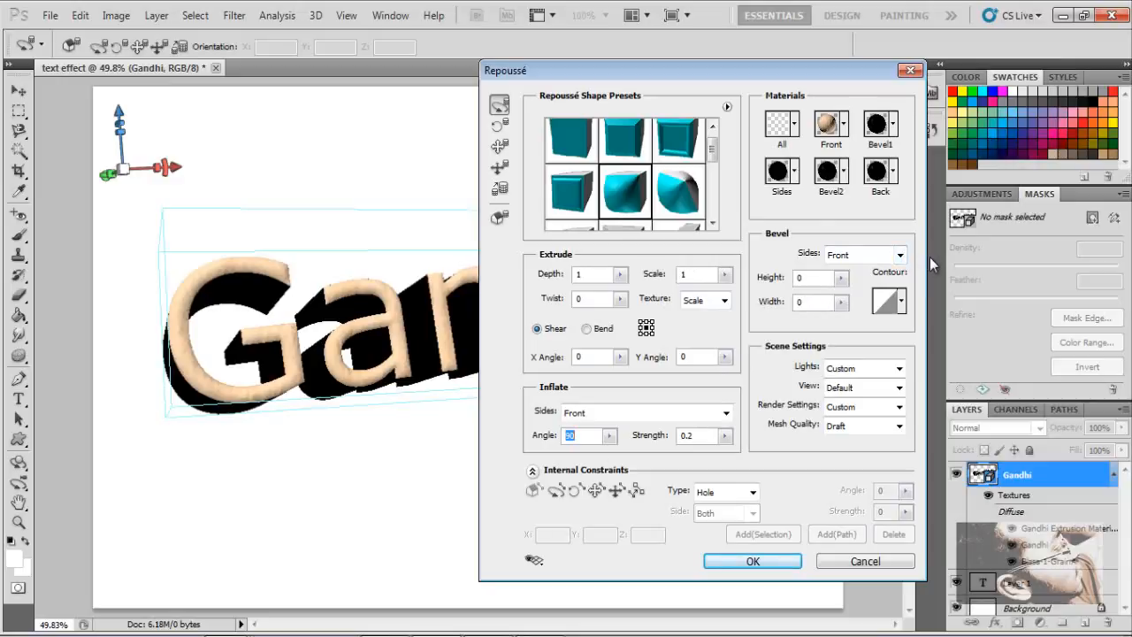
left_click(900, 255)
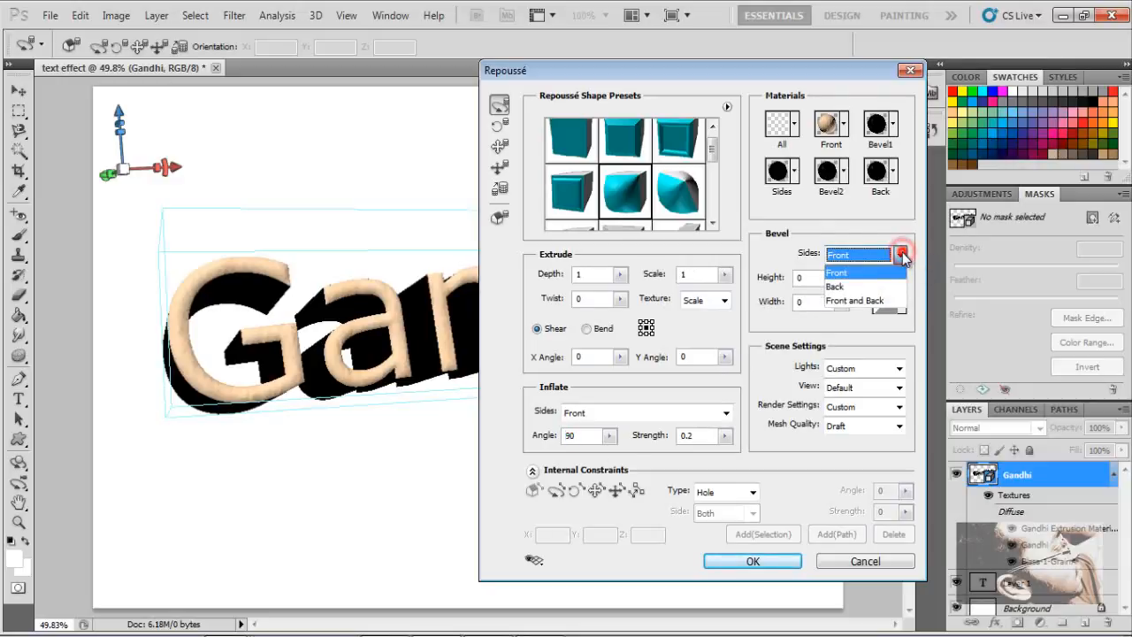
left_click(566, 70)
left_click_drag(654, 81, 812, 86)
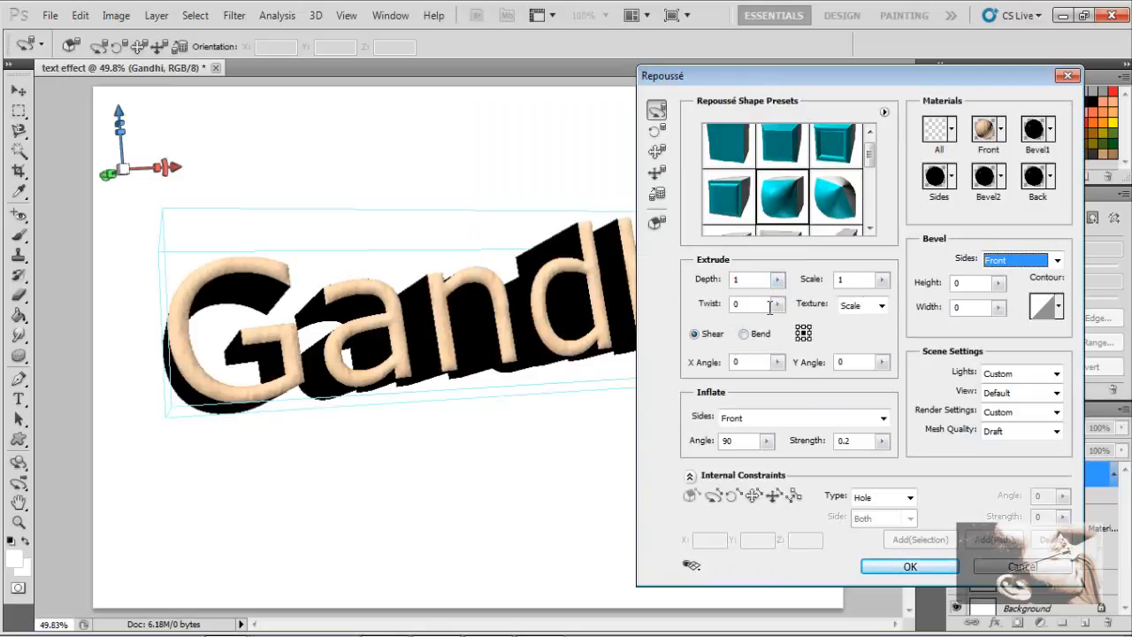
- Set the extrusion texture mapping to Tile
left_click(882, 305)
left_click(881, 338)
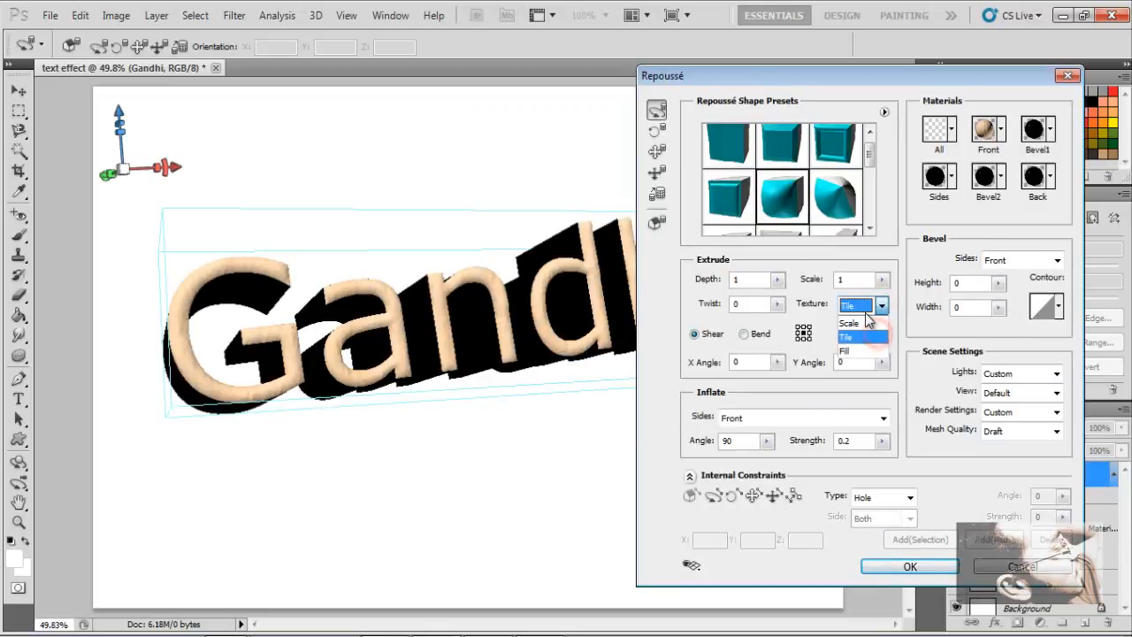
left_click(882, 305)
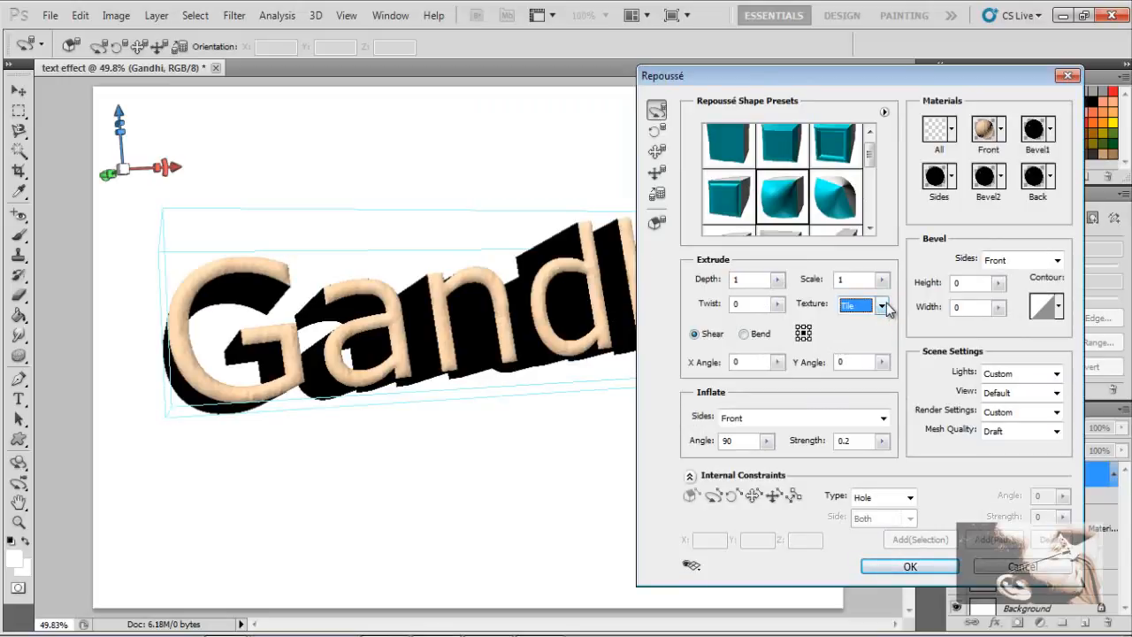
left_click(882, 306)
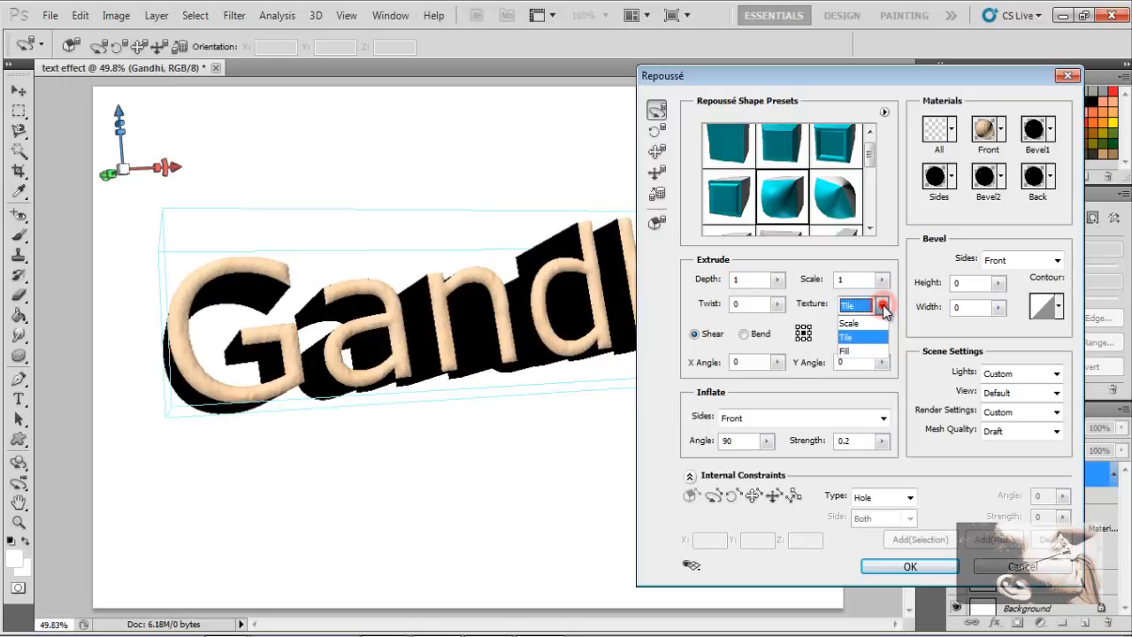
left_click(866, 321)
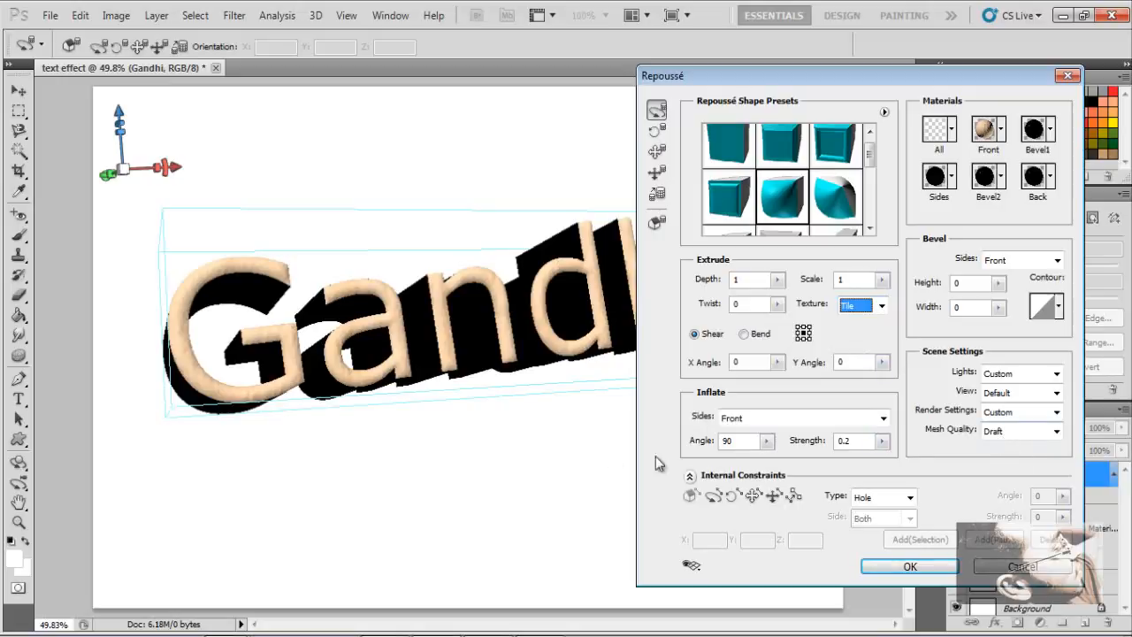
- Review the mesh quality and bevel and back material options, then apply the Repoussé effect
left_click(1056, 433)
left_click(1055, 433)
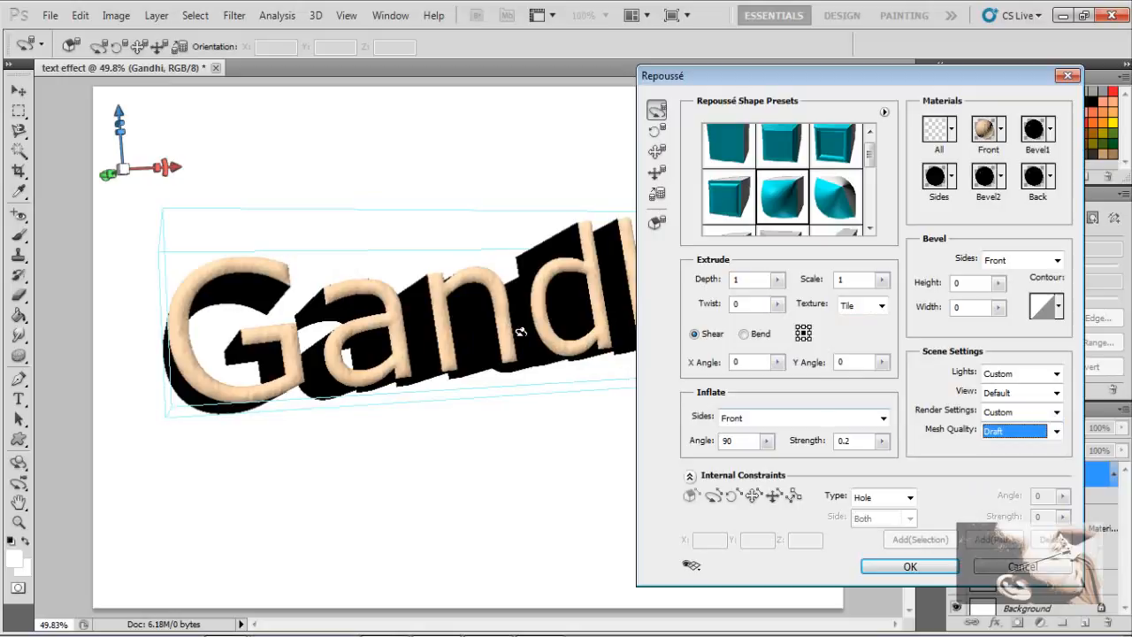
left_click(1051, 130)
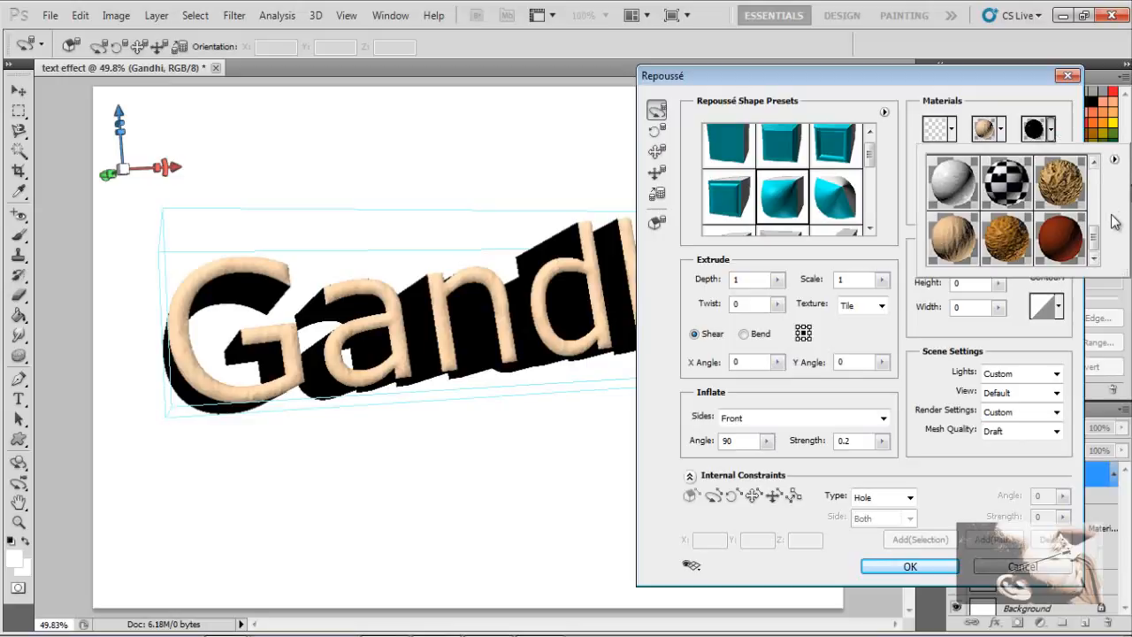
left_click(1113, 159)
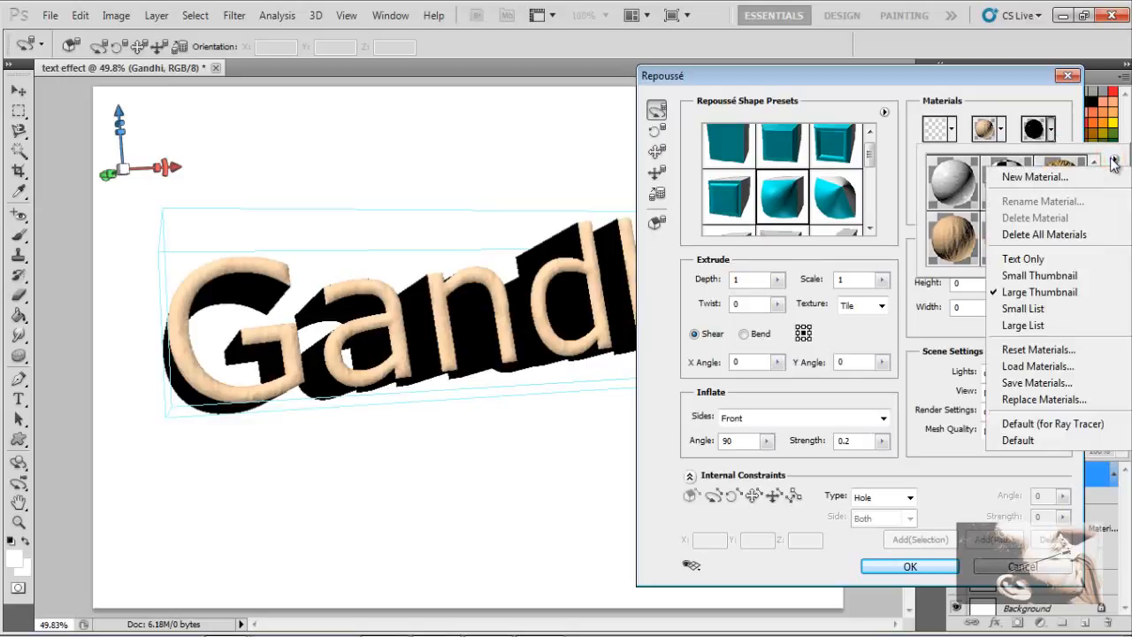
left_click(1114, 159)
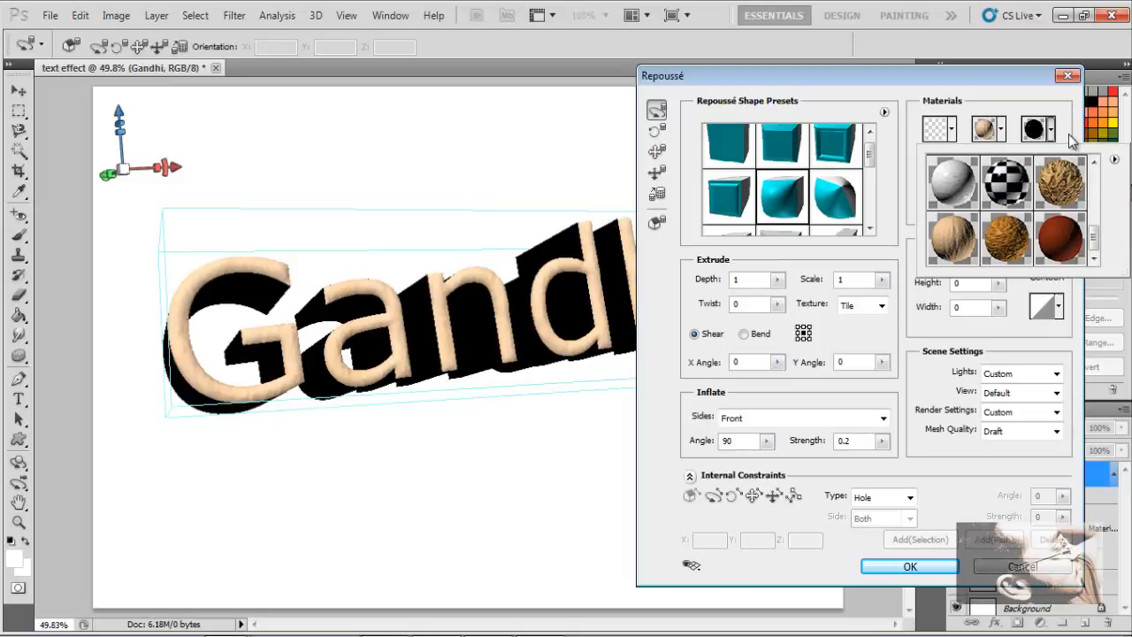
left_click(1073, 138)
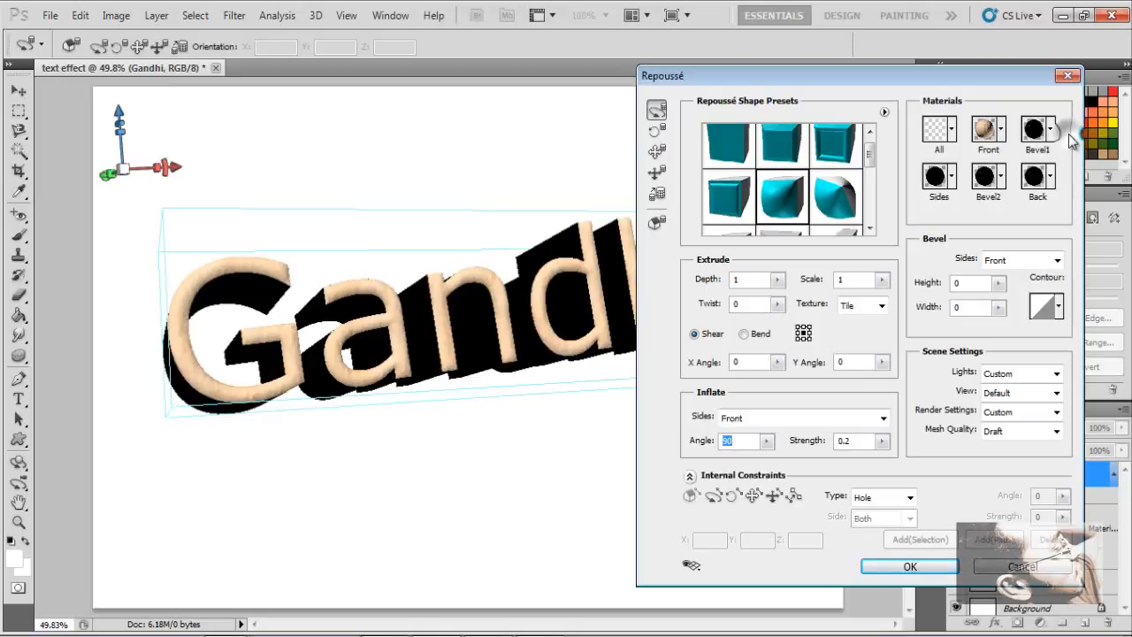
left_click(1051, 176)
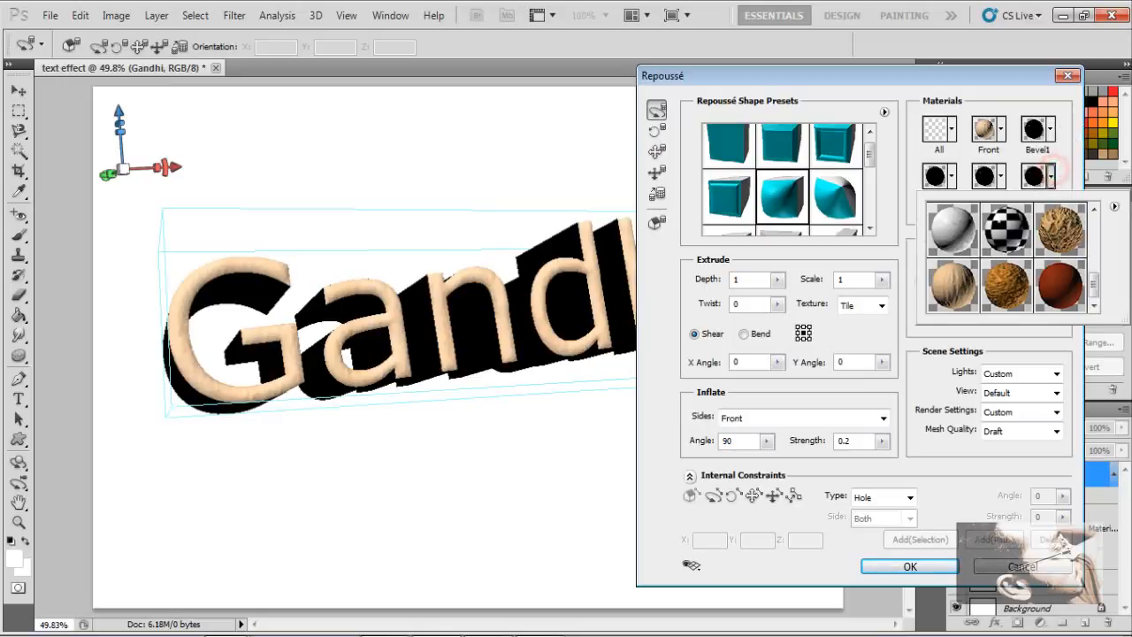
left_click(1116, 210)
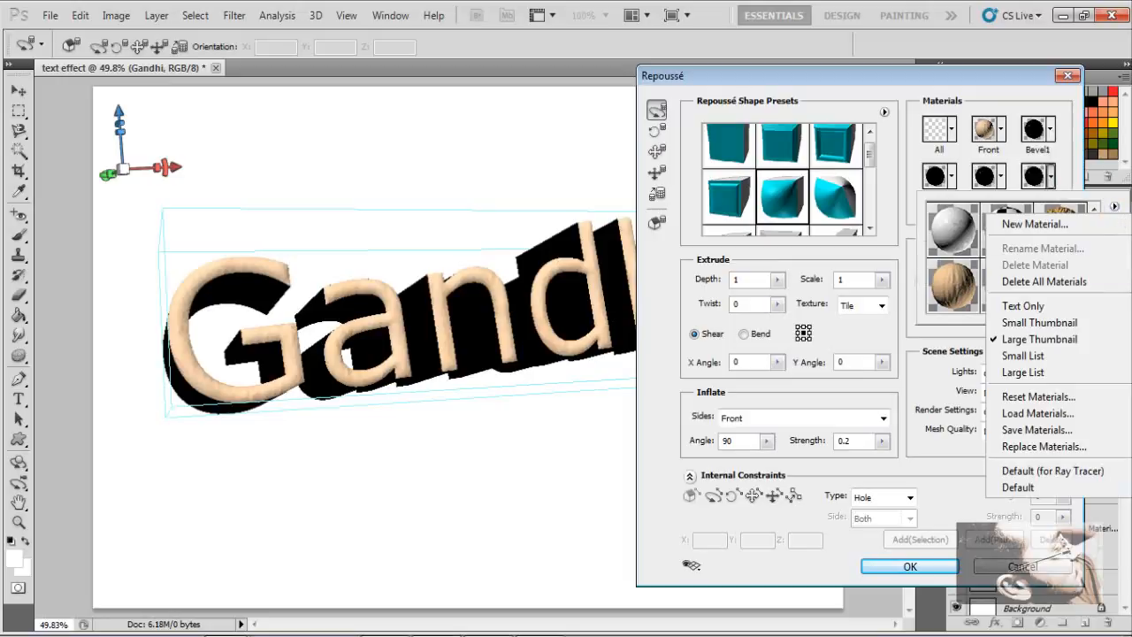
left_click(1077, 125)
left_click(1067, 150)
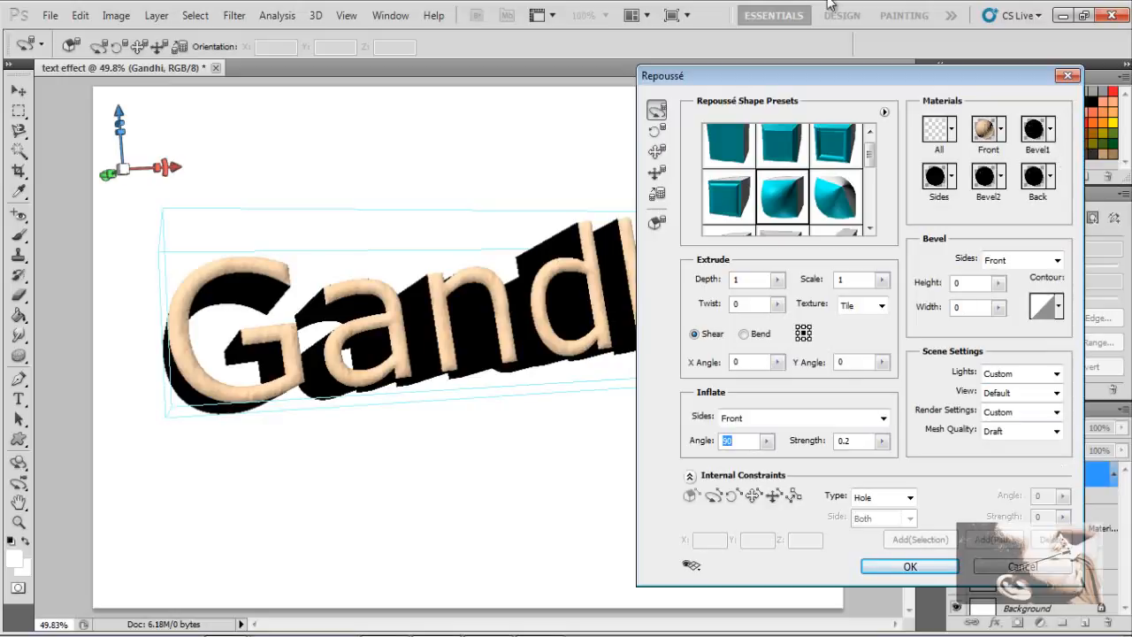
left_click_drag(781, 73, 833, 9)
left_click(961, 503)
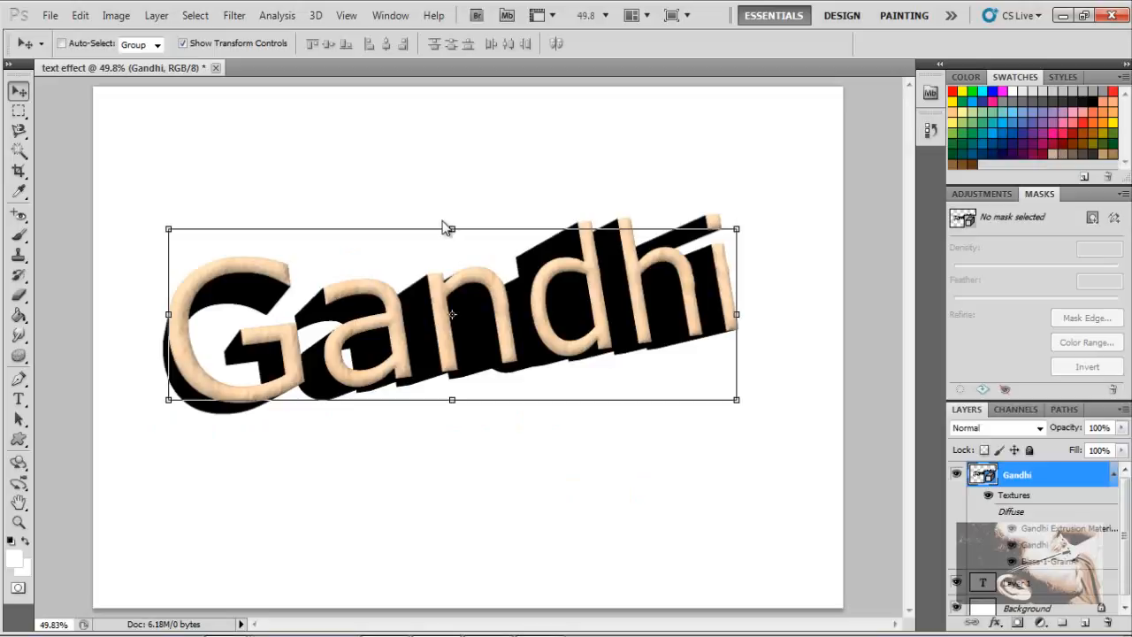
- Move the 3D Gandhi text lower and nearer the centre of the canvas
left_click_drag(422, 293, 412, 390)
left_click_drag(998, 400, 988, 307)
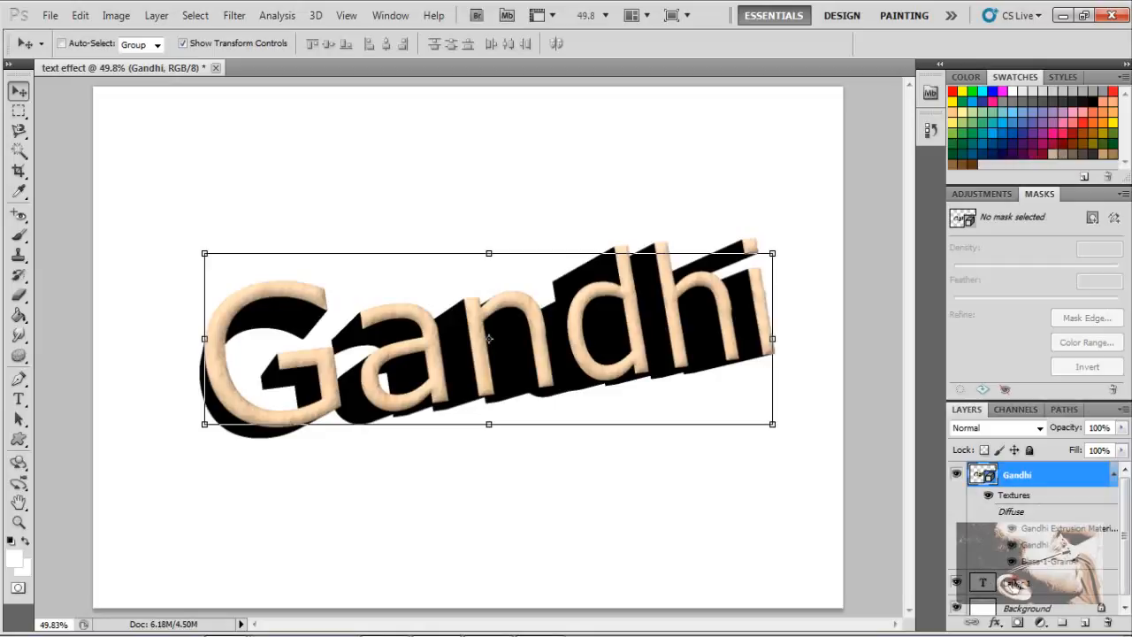
- Select the original text layer and hide both the 3D Gandhi layer and the text layer
left_click(978, 583)
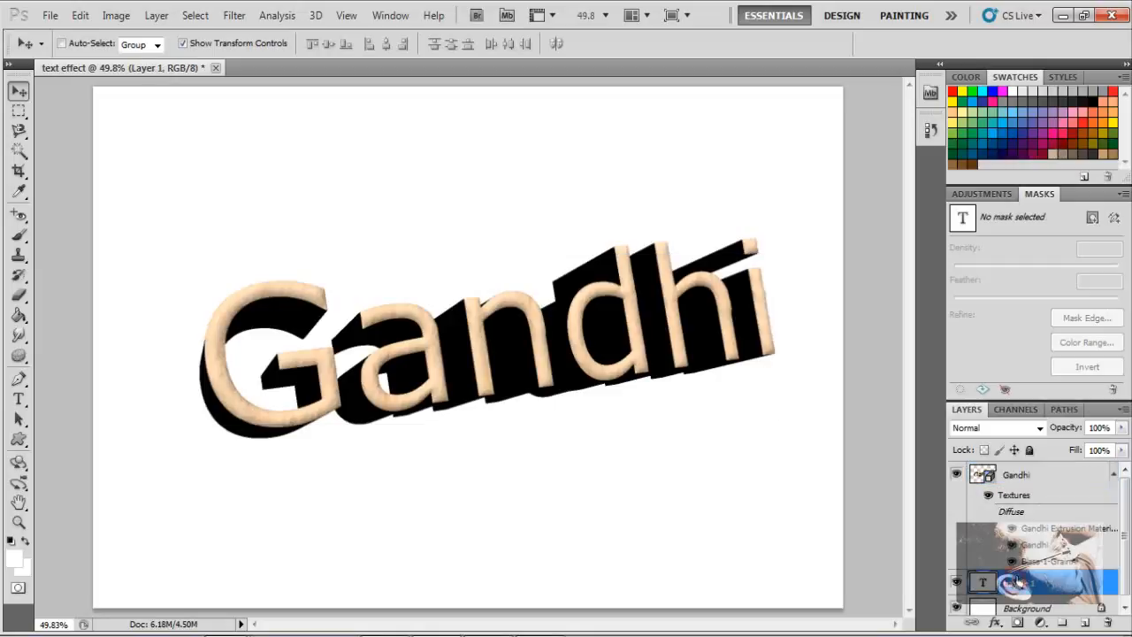
left_click(956, 475)
left_click(956, 582)
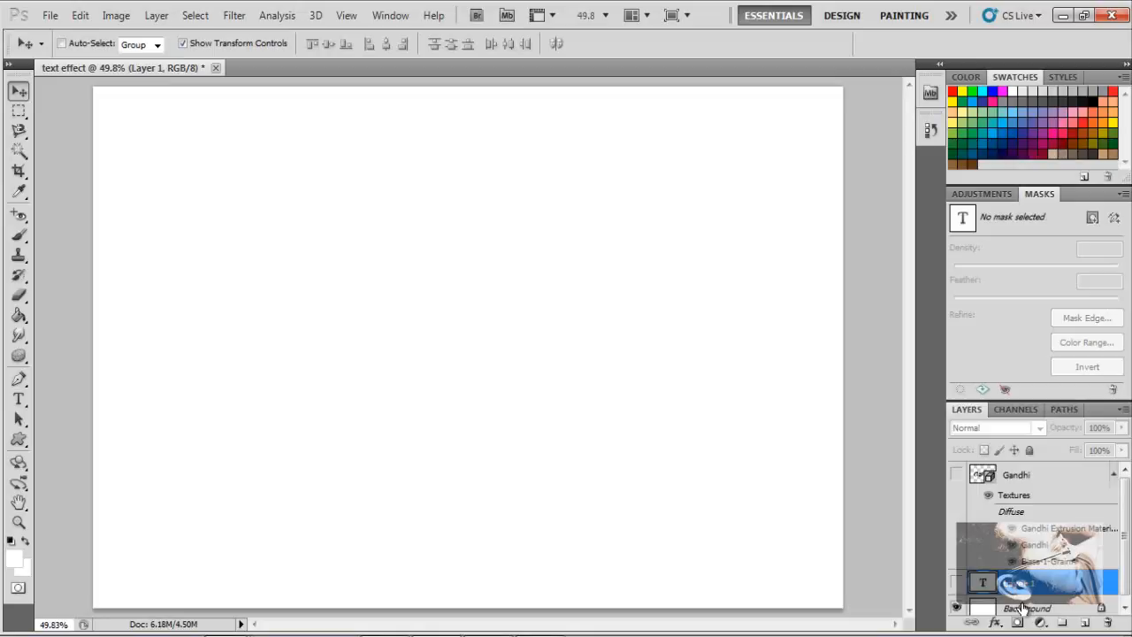
- Convert the locked Background layer into a regular layer named background
double_click(1024, 609)
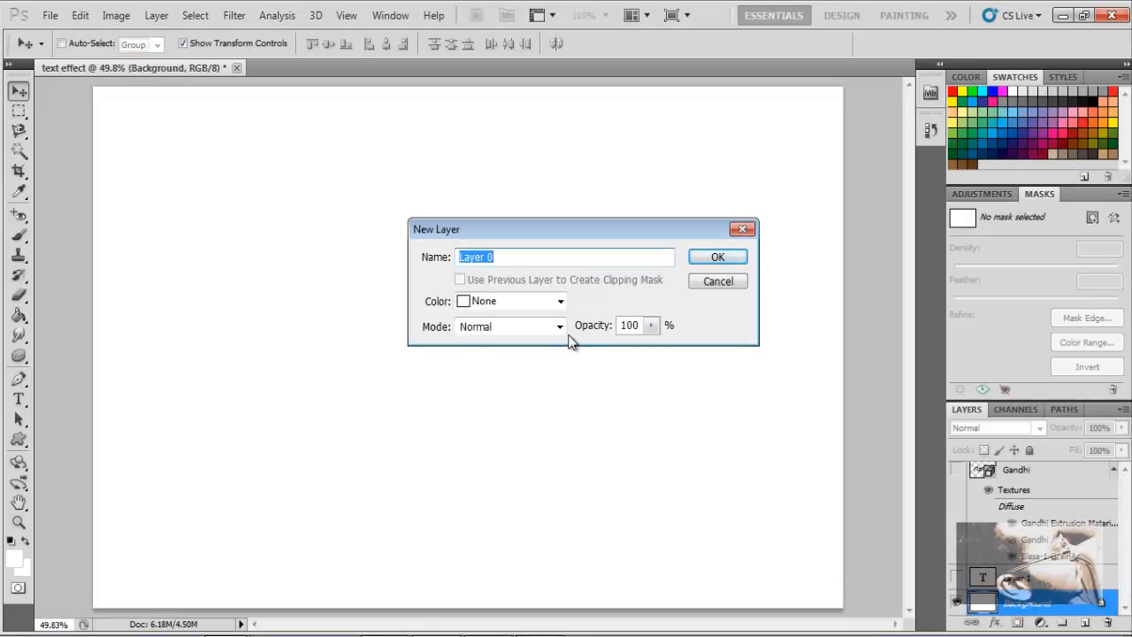
type("background")
key("Return")
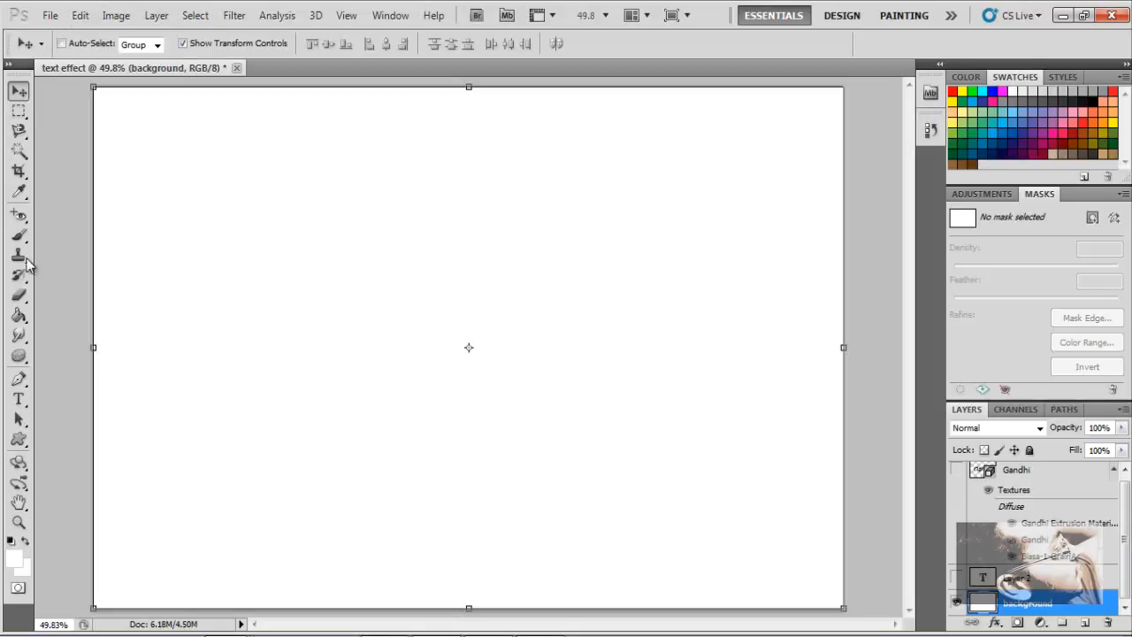
- Switch to the Gradient Tool and review its gradient styles, blend mode and opacity options
left_click(25, 325)
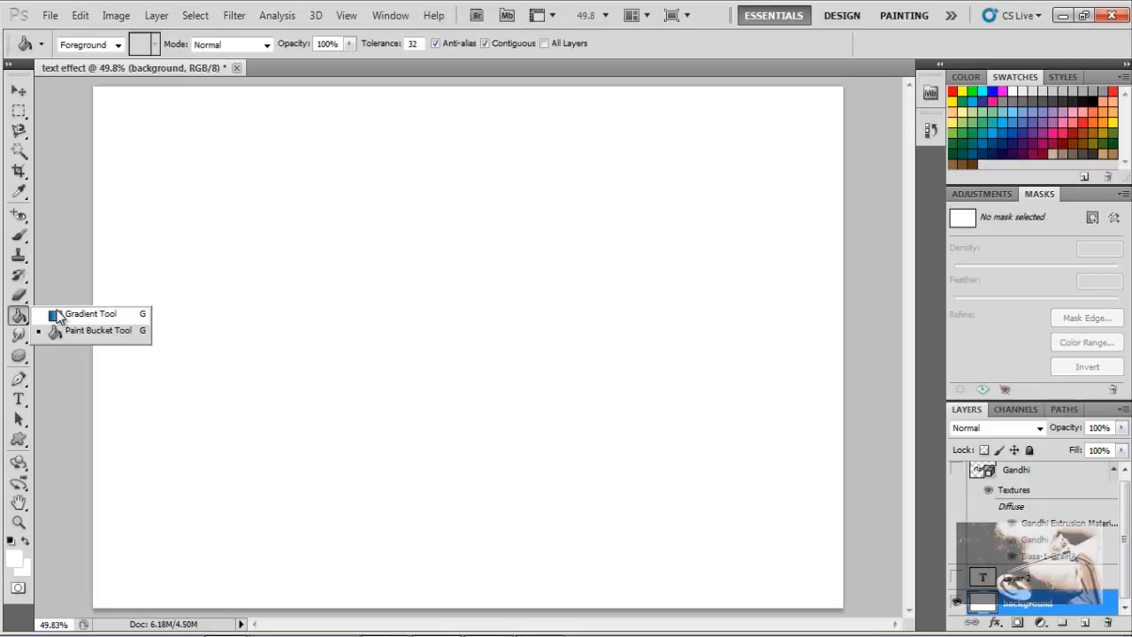
left_click(59, 315)
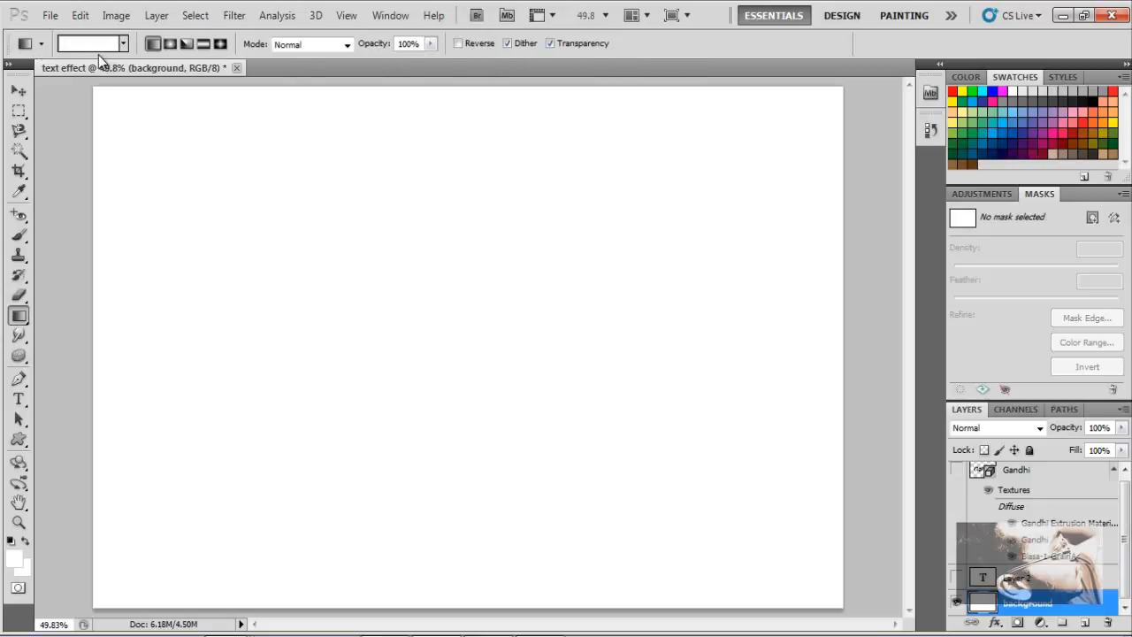
left_click(44, 49)
left_click(44, 49)
left_click(172, 46)
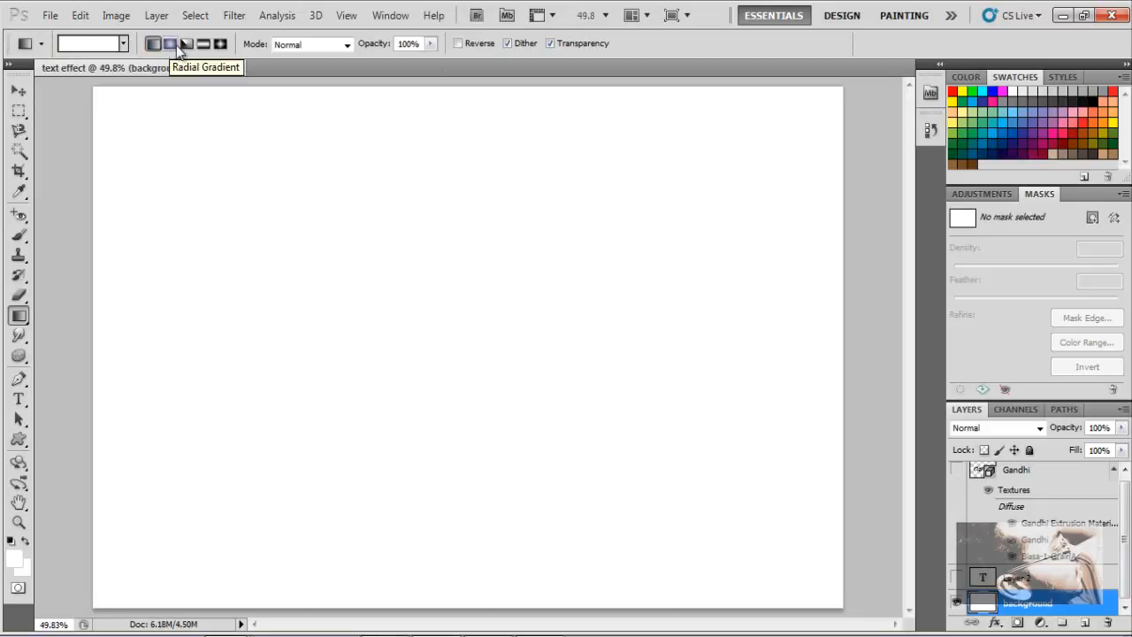
left_click(184, 46)
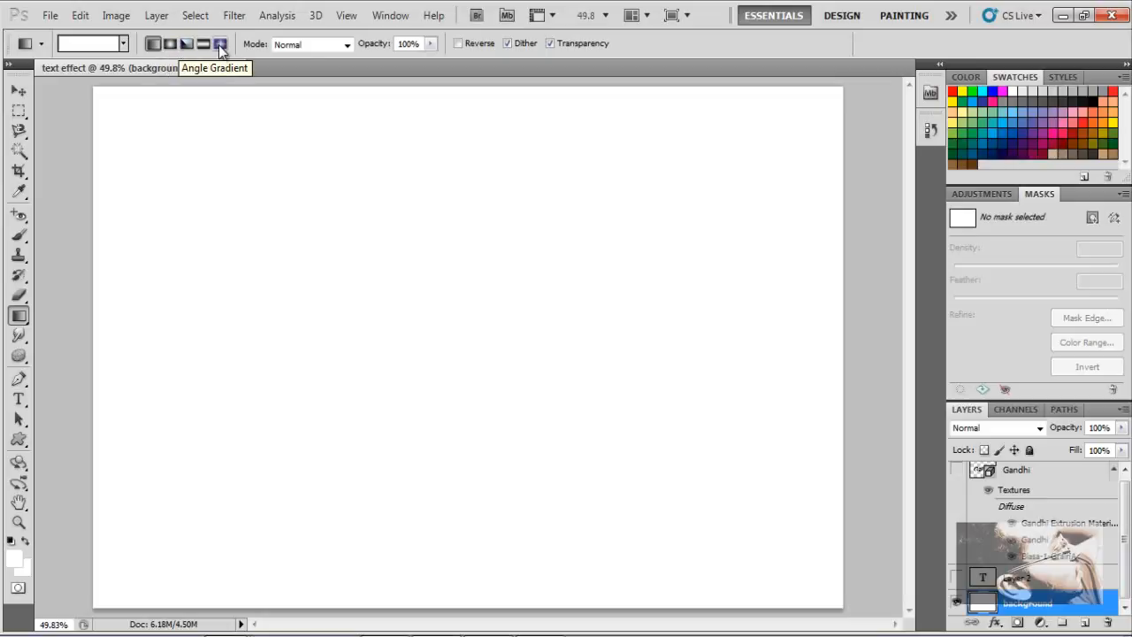
left_click(204, 46)
left_click(328, 44)
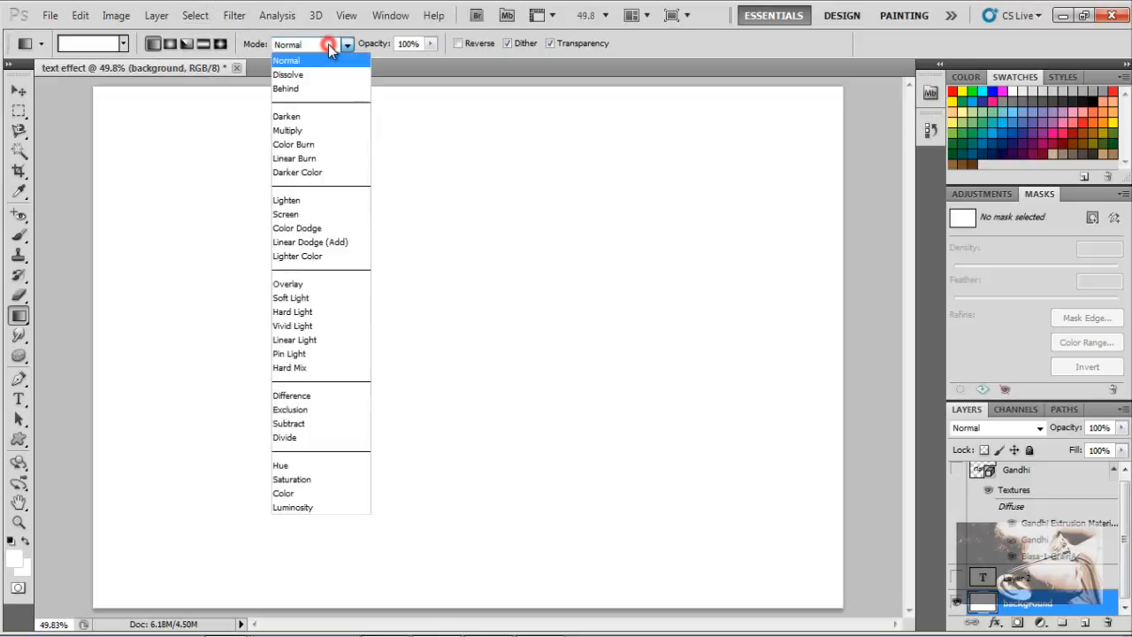
left_click(328, 44)
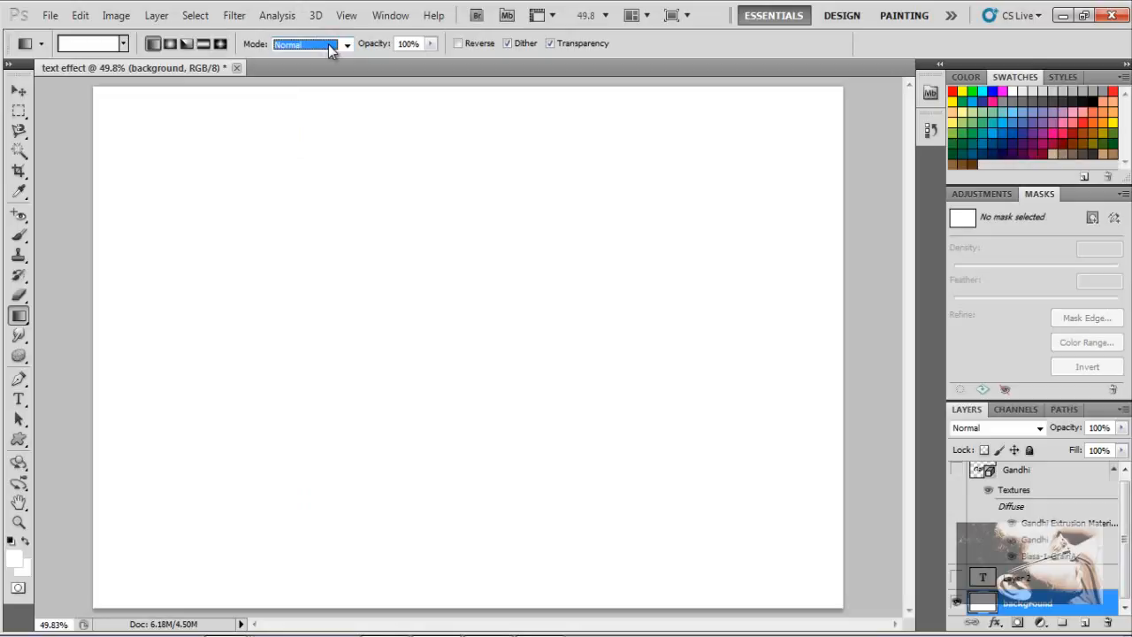
left_click(328, 45)
left_click(328, 44)
left_click(374, 43)
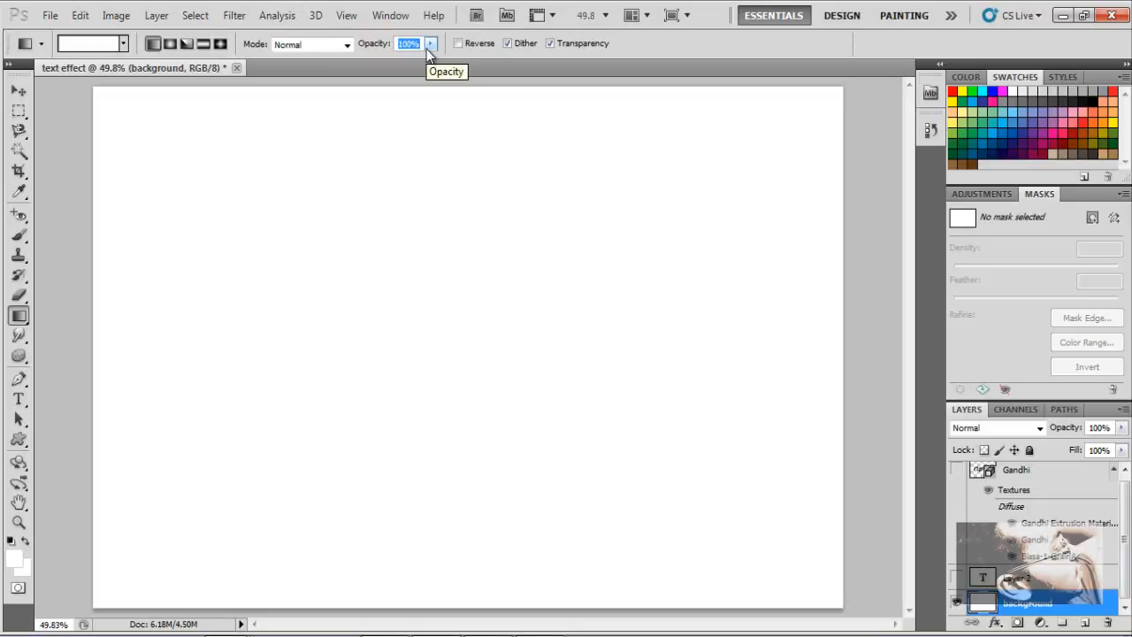
left_click(693, 46)
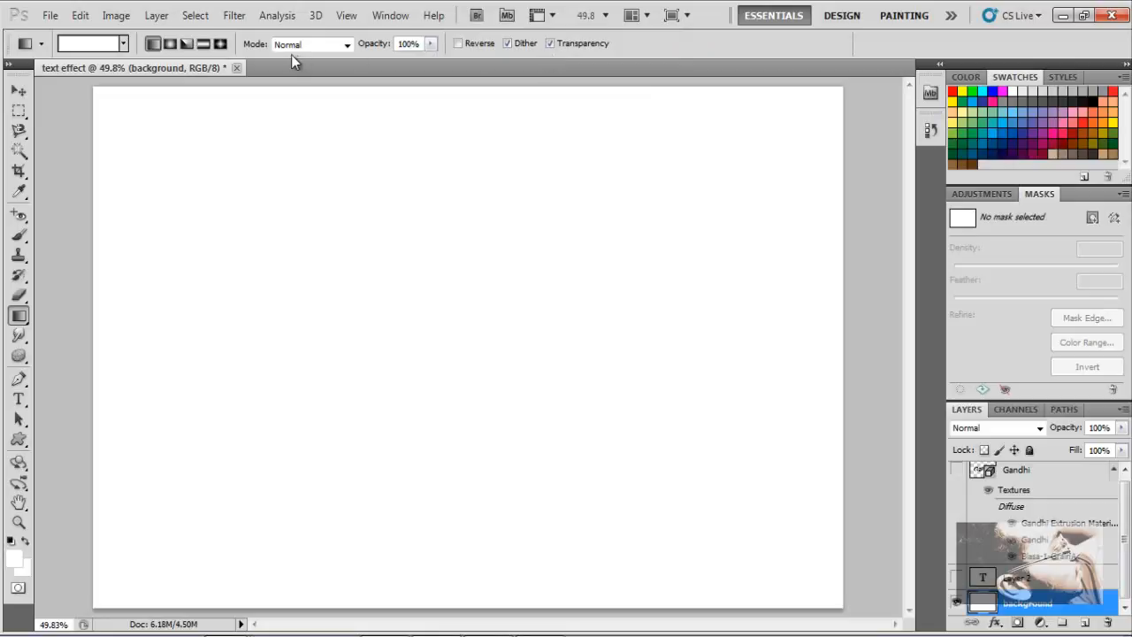
- Pick the Copper gradient preset and fill the background layer with a linear gradient from the canvas's top-left to bottom-right corner
left_click(88, 44)
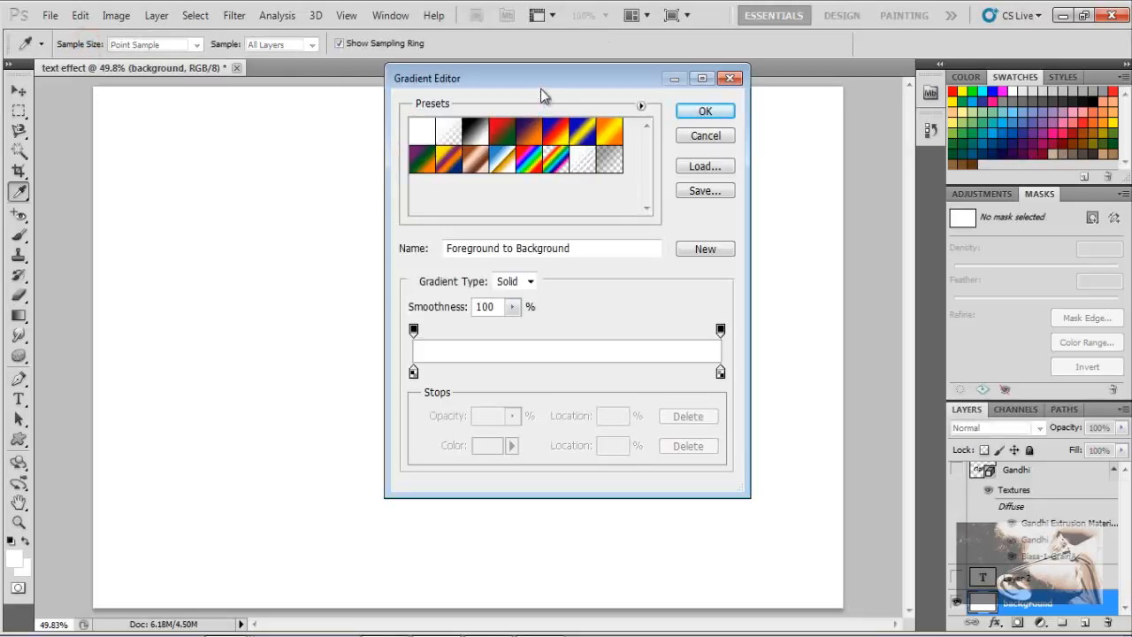
left_click_drag(541, 84, 532, 168)
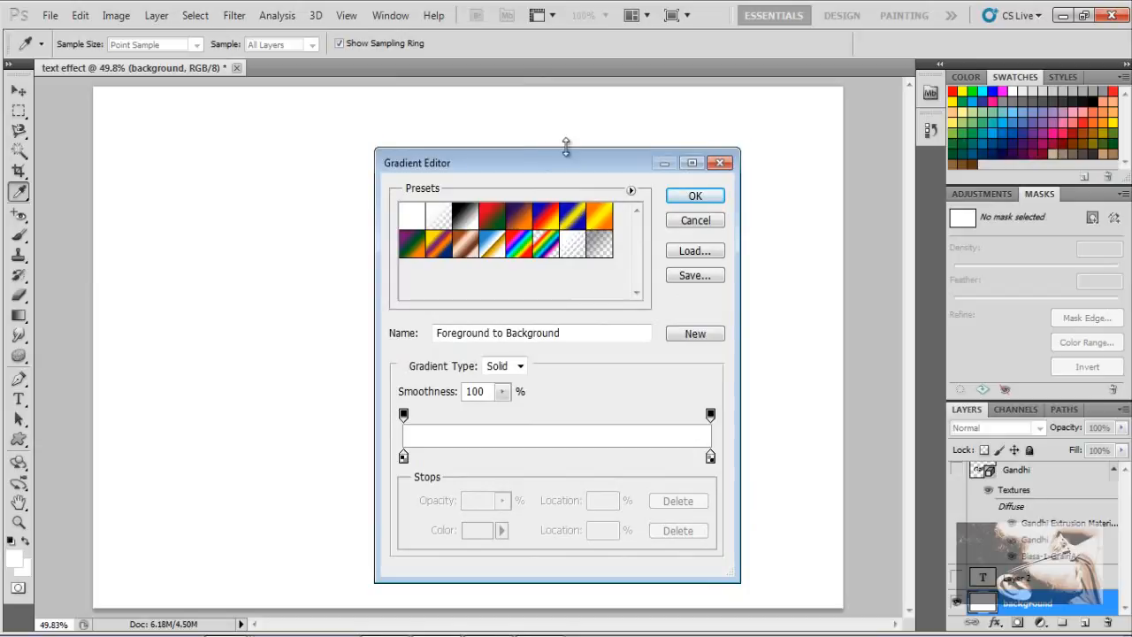
left_click(463, 253)
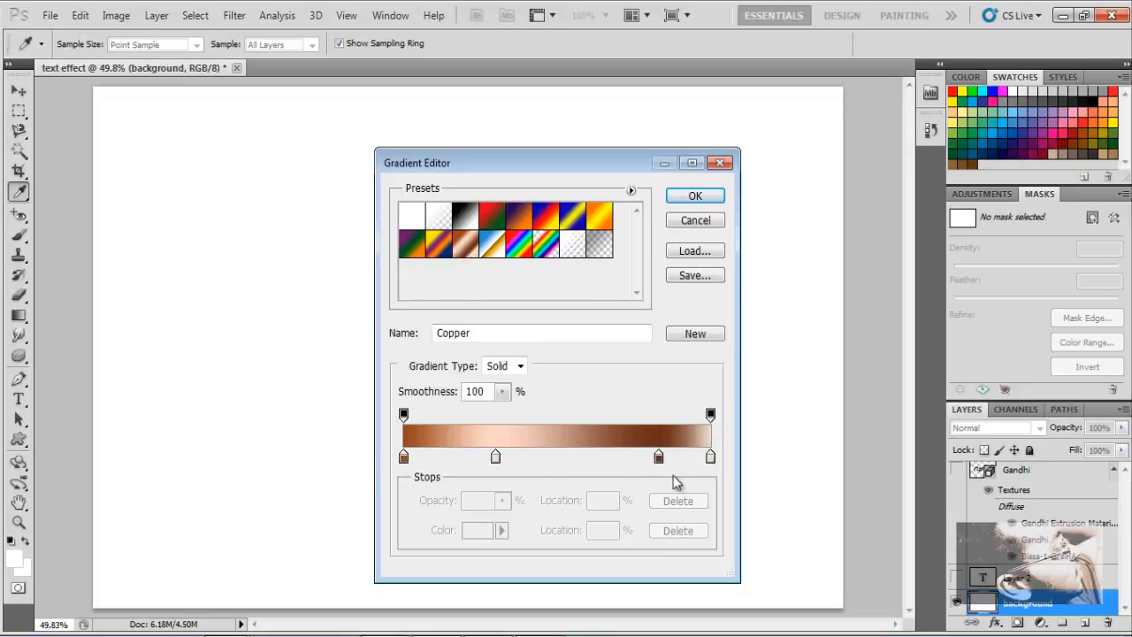
left_click(696, 196)
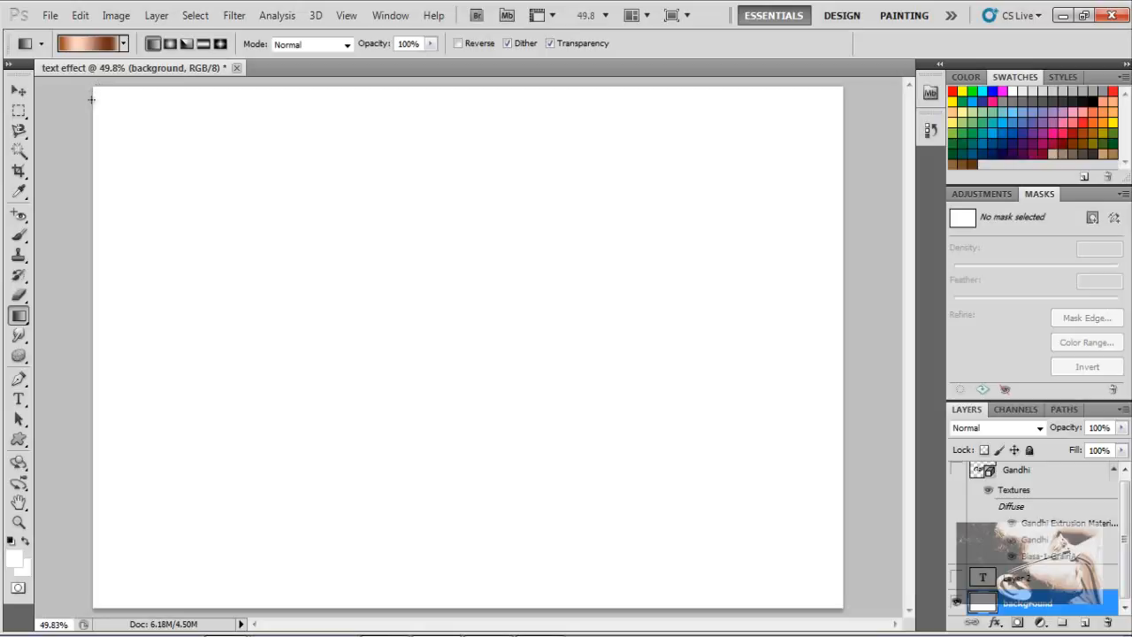
left_click_drag(99, 92, 836, 607)
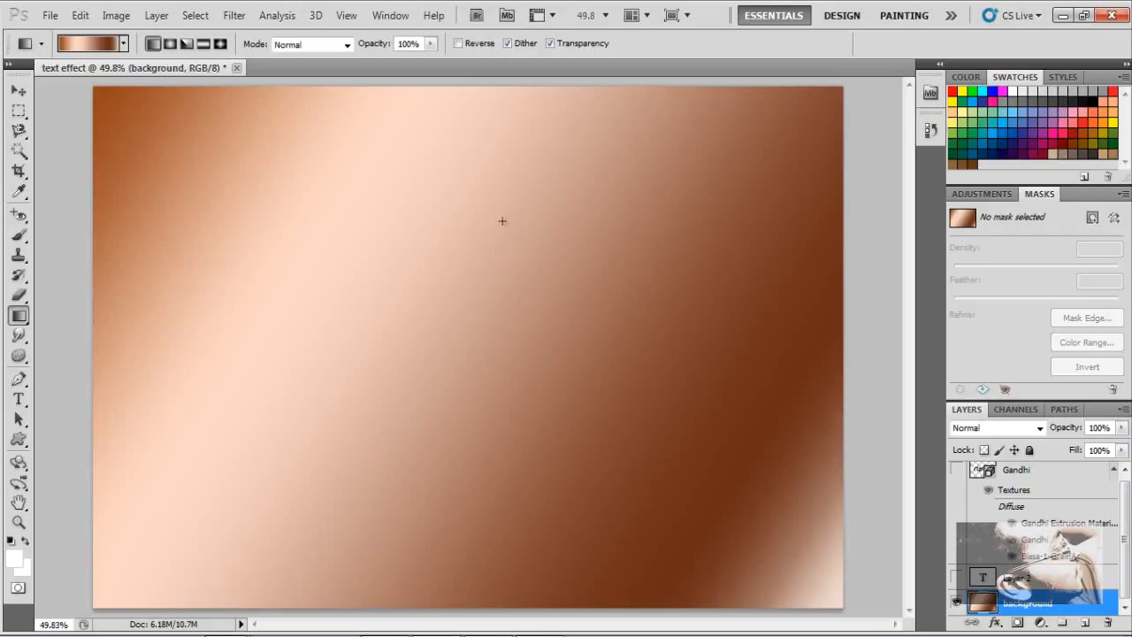
- Switch the gradient style to Radial Gradient
left_click(169, 46)
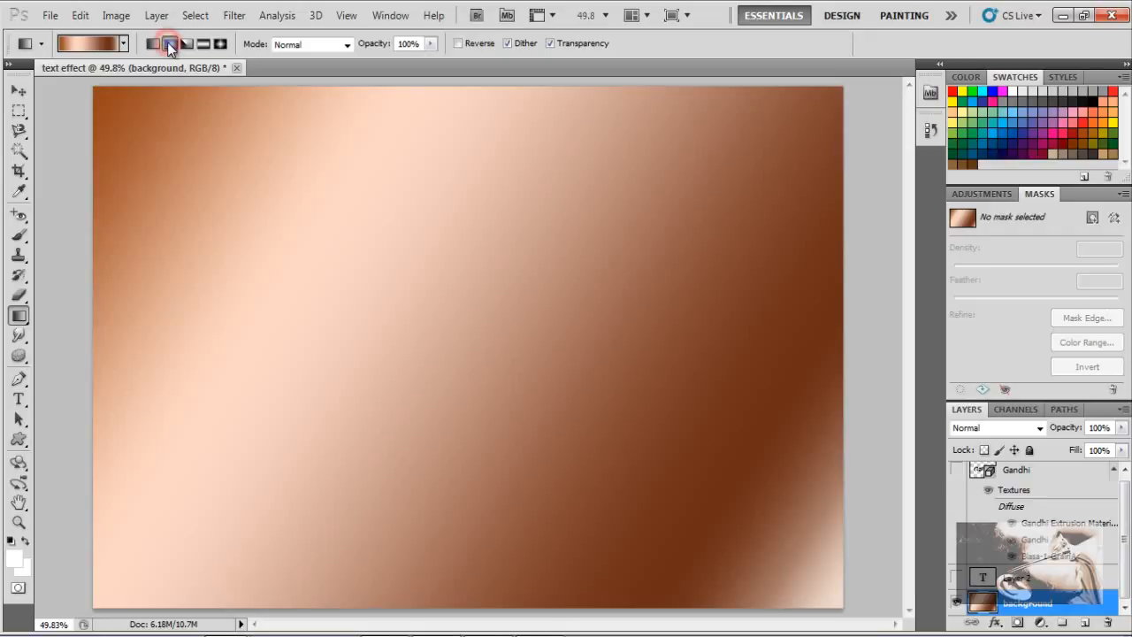